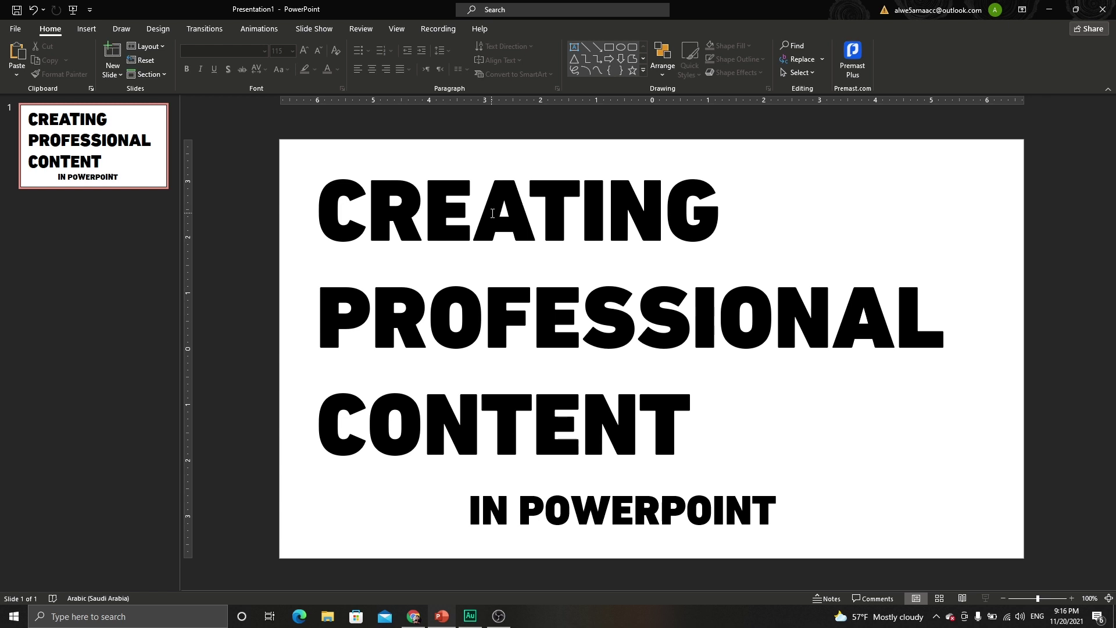
Step: Add a new slide 2 and draw a rectangle covering the entire slide
right_click(84, 202)
left_click(104, 243)
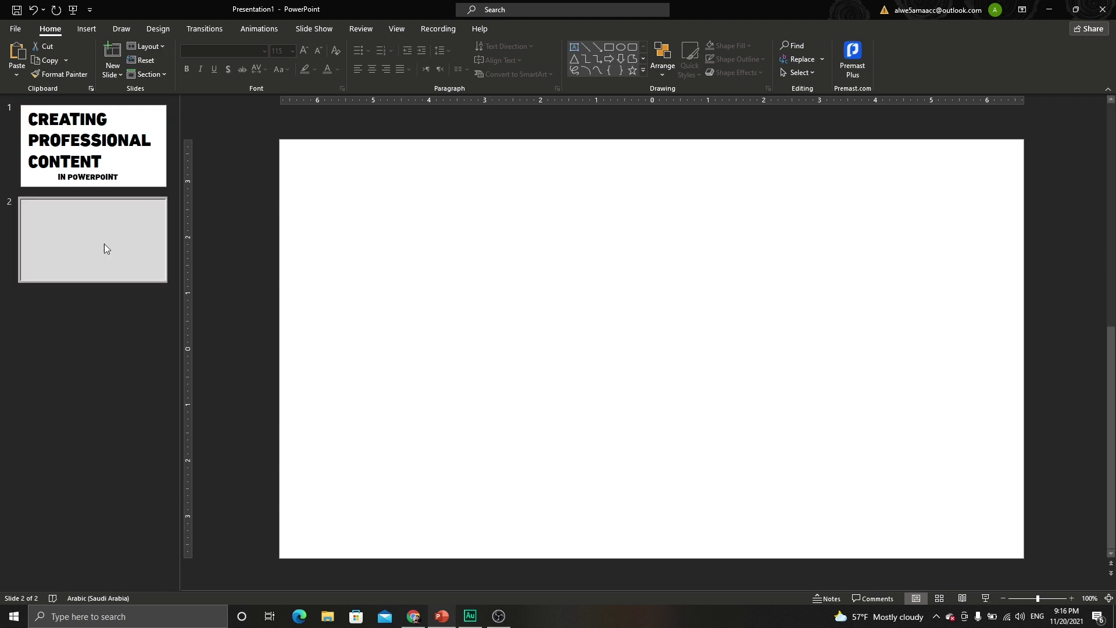
left_click(90, 30)
left_click(193, 75)
left_click(201, 106)
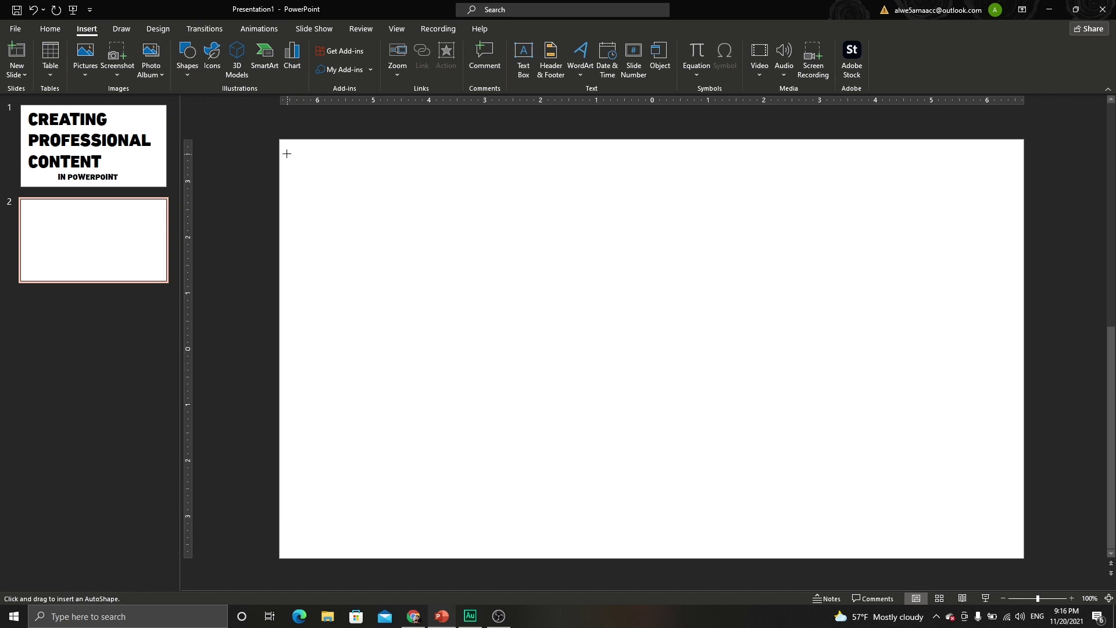
left_click_drag(280, 139, 1010, 549)
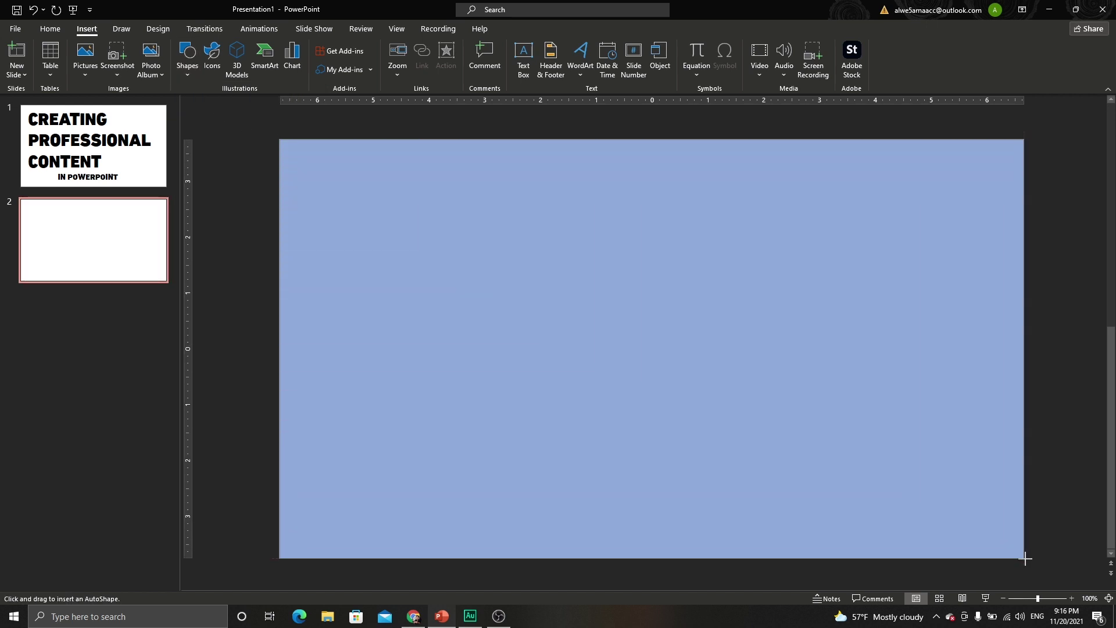
left_click_drag(1010, 549, 1024, 562)
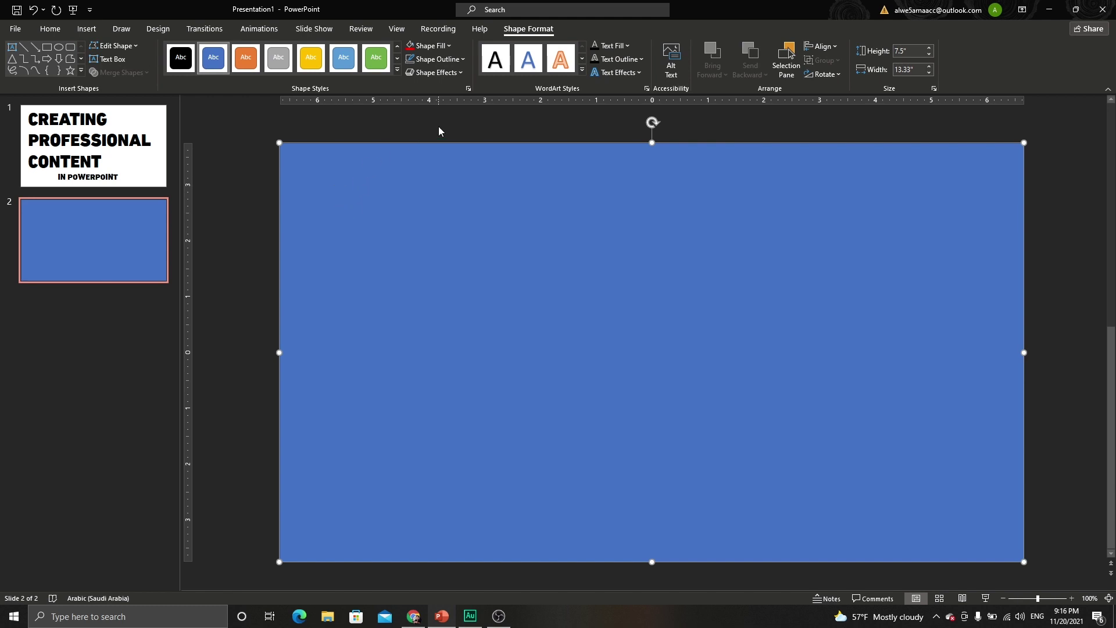
Step: Give the rectangle no outline and a black fill, then return to slide 1
left_click(462, 60)
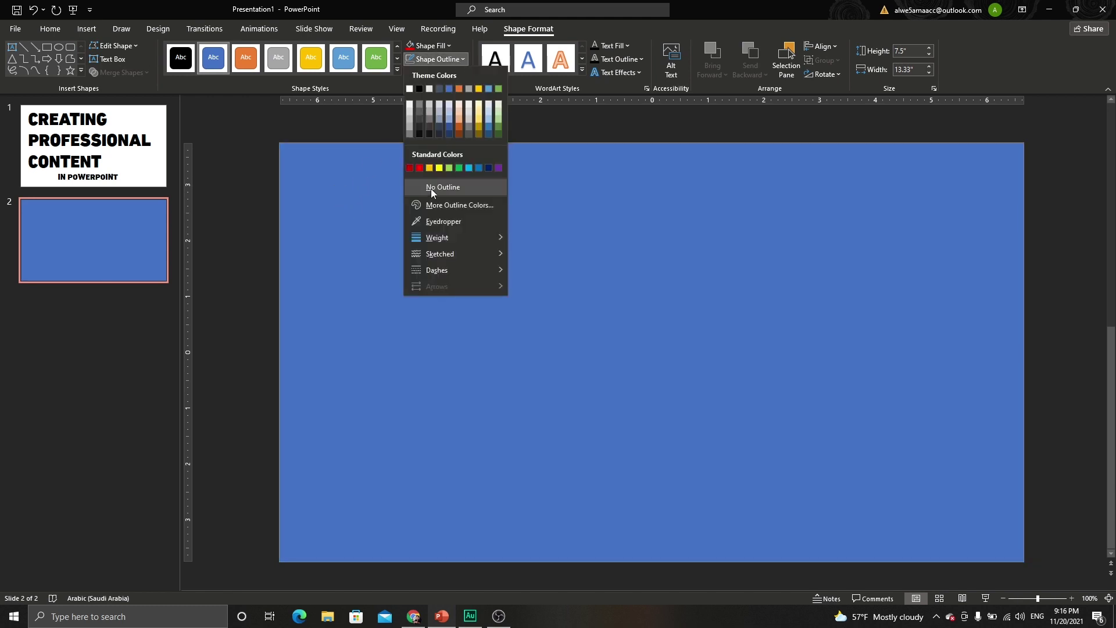
left_click(431, 188)
left_click(448, 46)
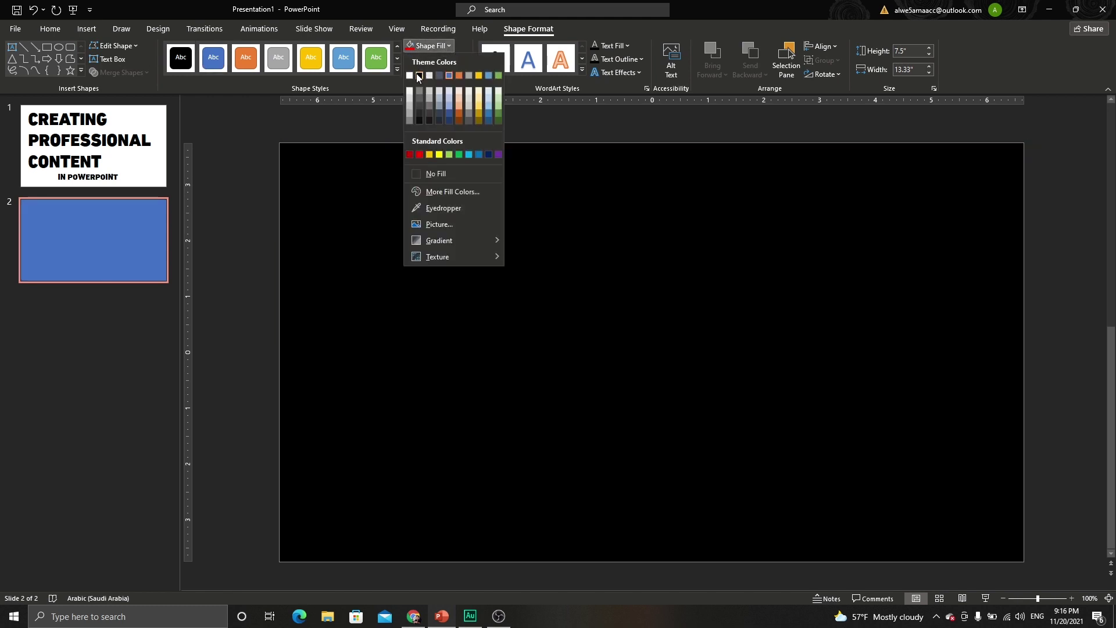
left_click(421, 77)
key("Page_Up")
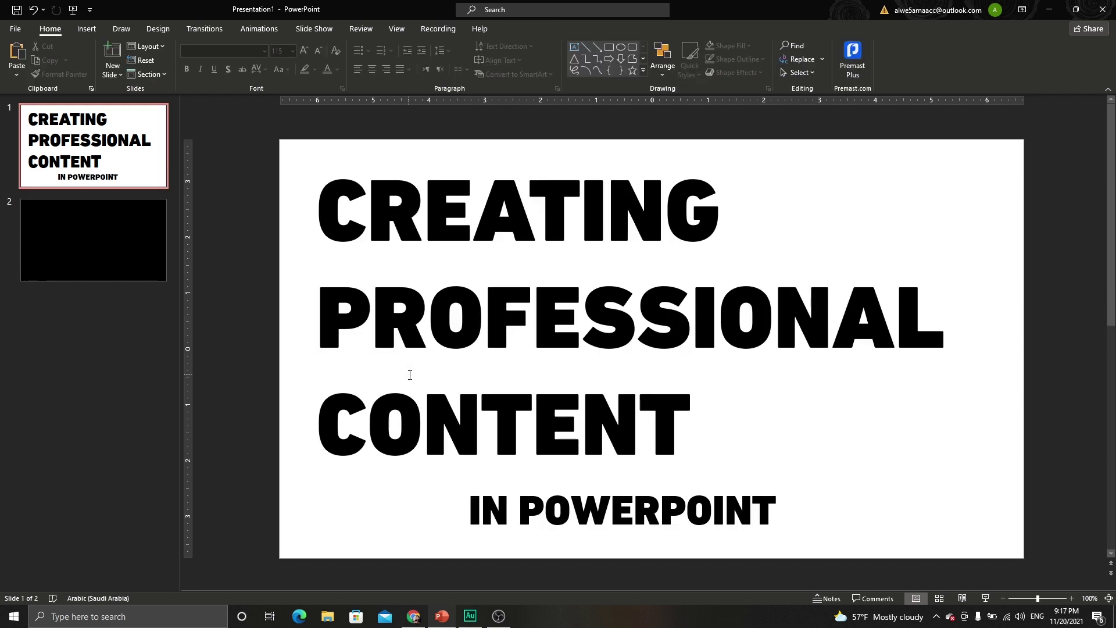
Step: Copy slide 1's title and subtitle boxes onto slide 2 and make their text white
key("ctrl+a")
key("ctrl+c")
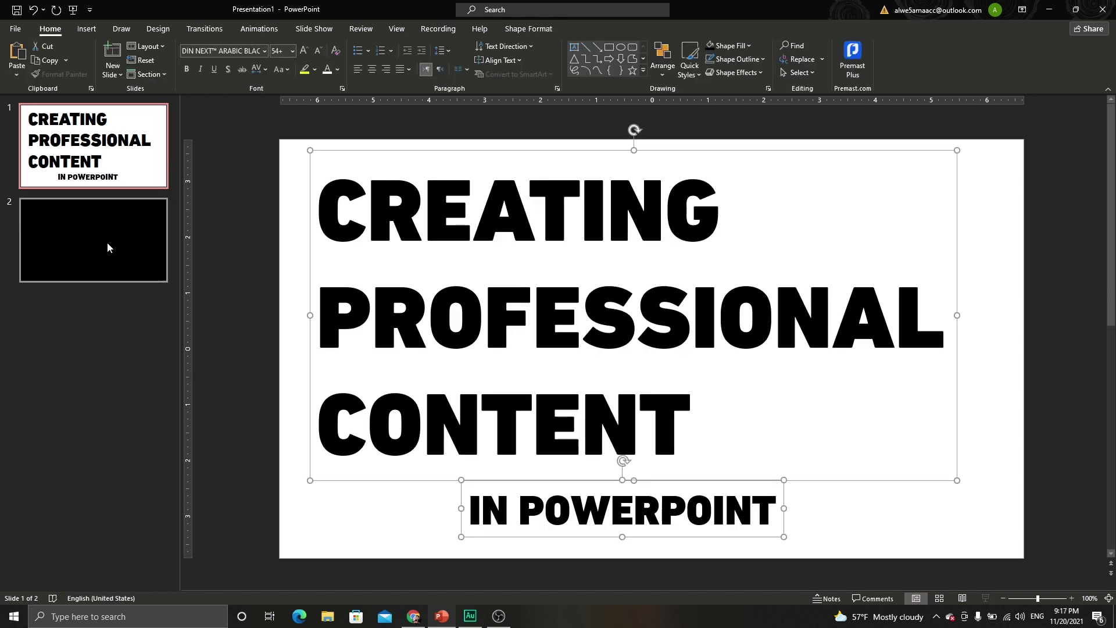
left_click(107, 242)
key("ctrl+v")
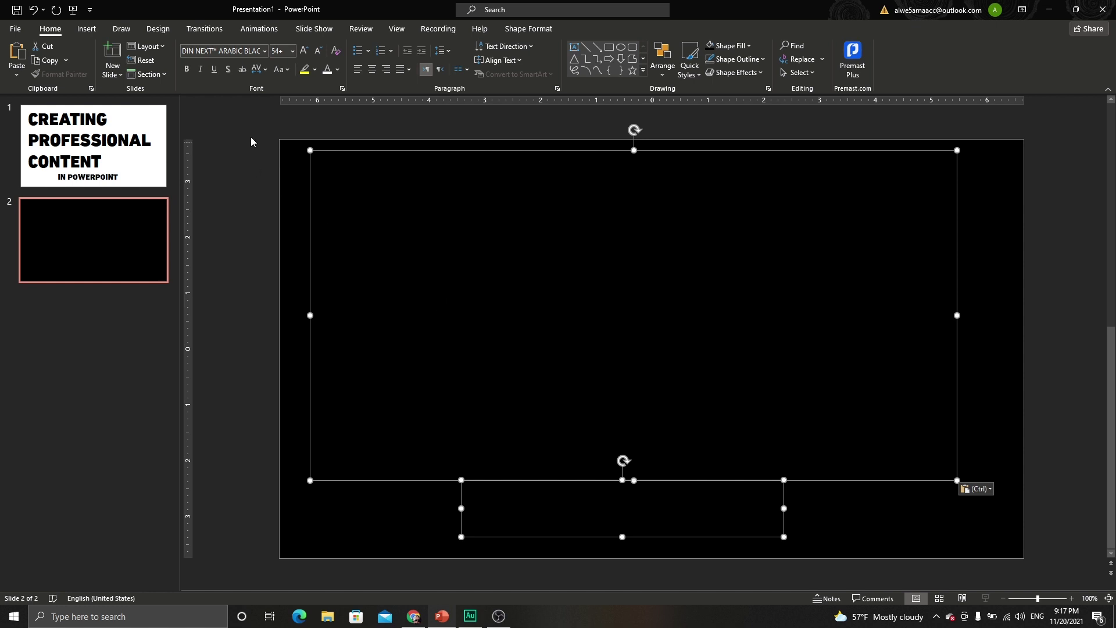
left_click(326, 69)
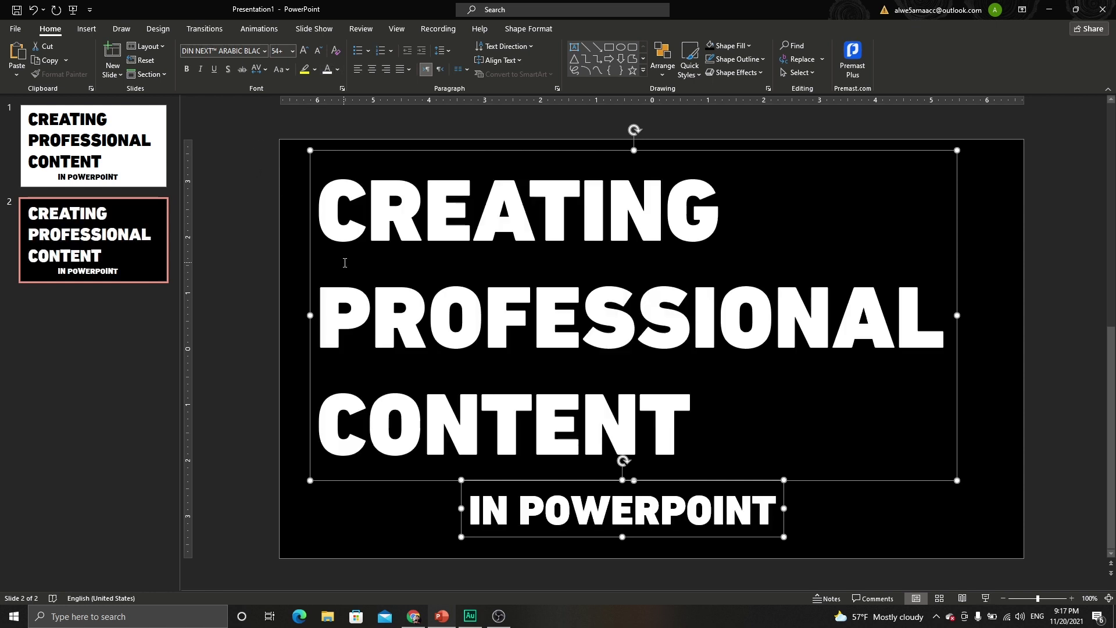
Step: Combine the black rectangle with the title and subtitle boxes to cut the text out
left_click(291, 228)
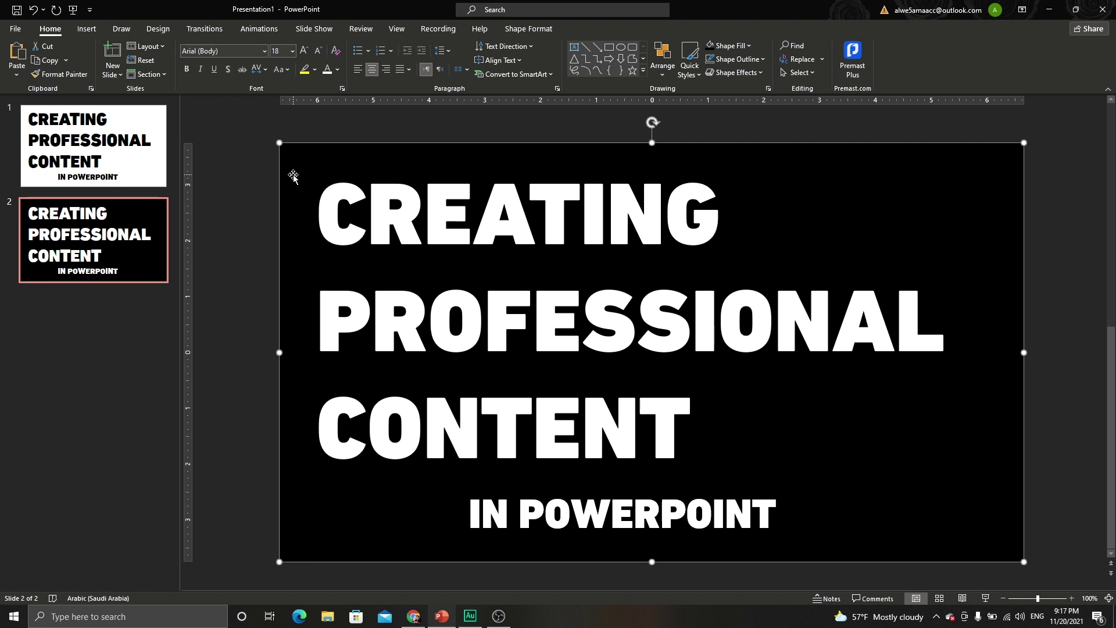
left_click(393, 205, "shift")
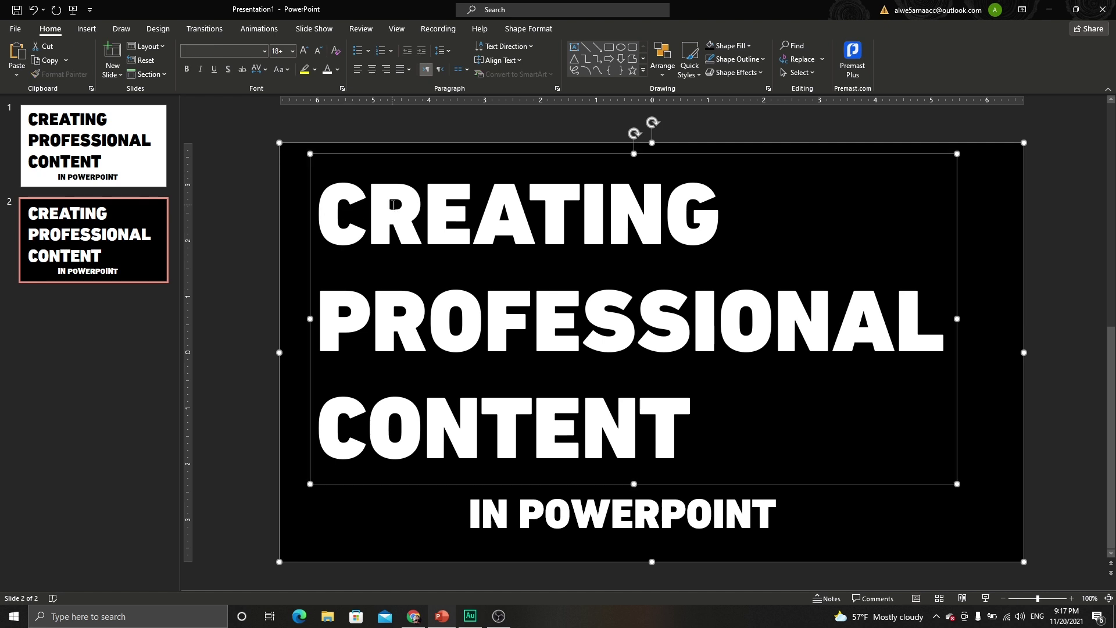
left_click(538, 507, "shift")
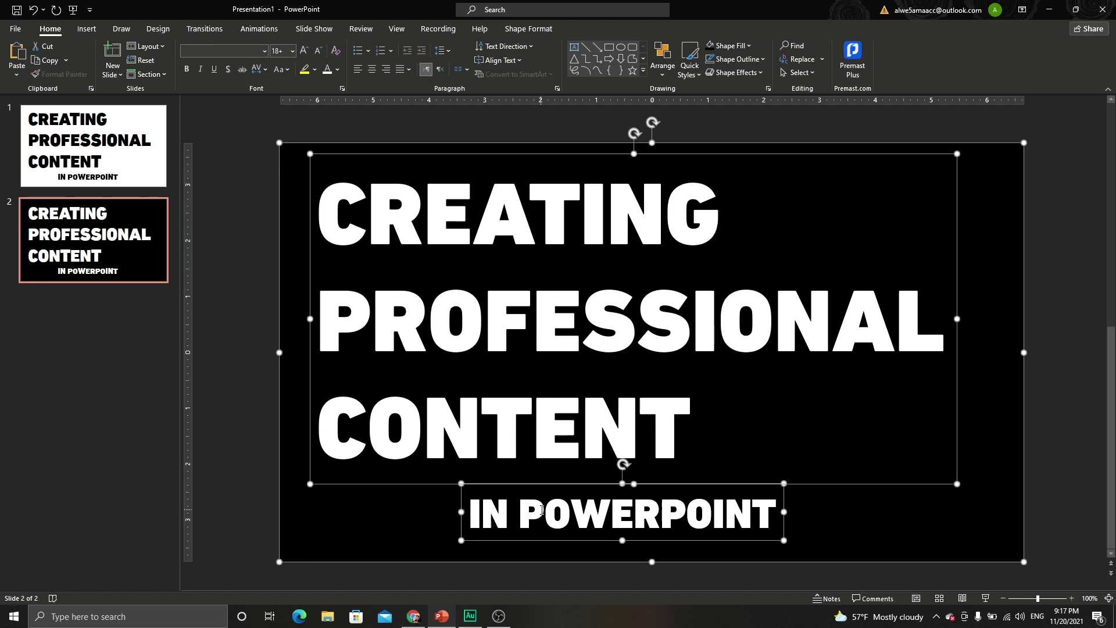
left_click(529, 29)
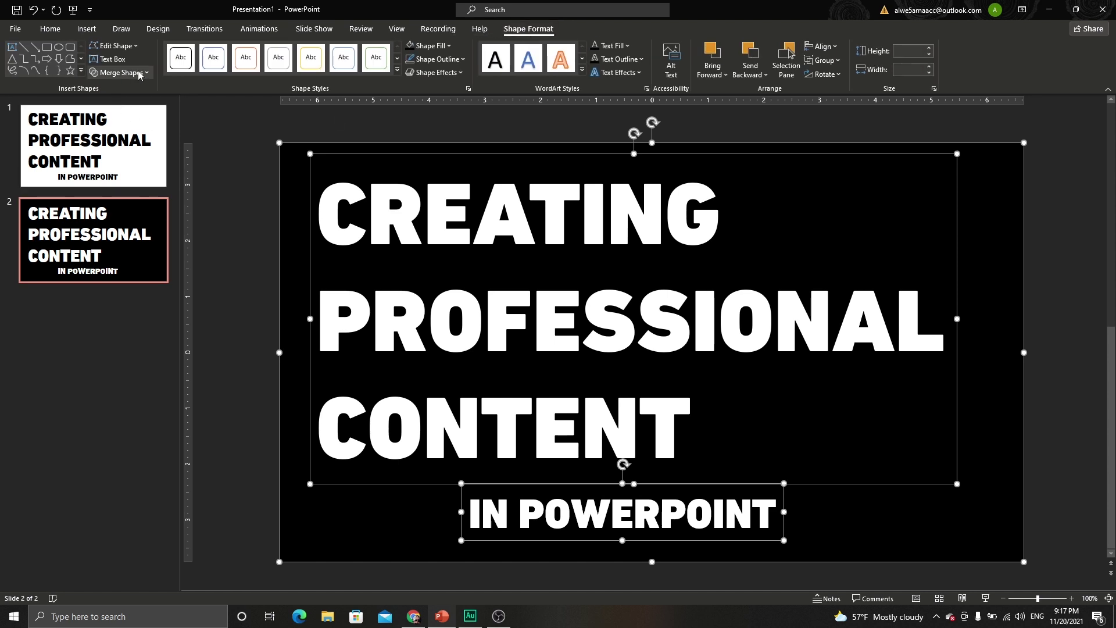
left_click(121, 72)
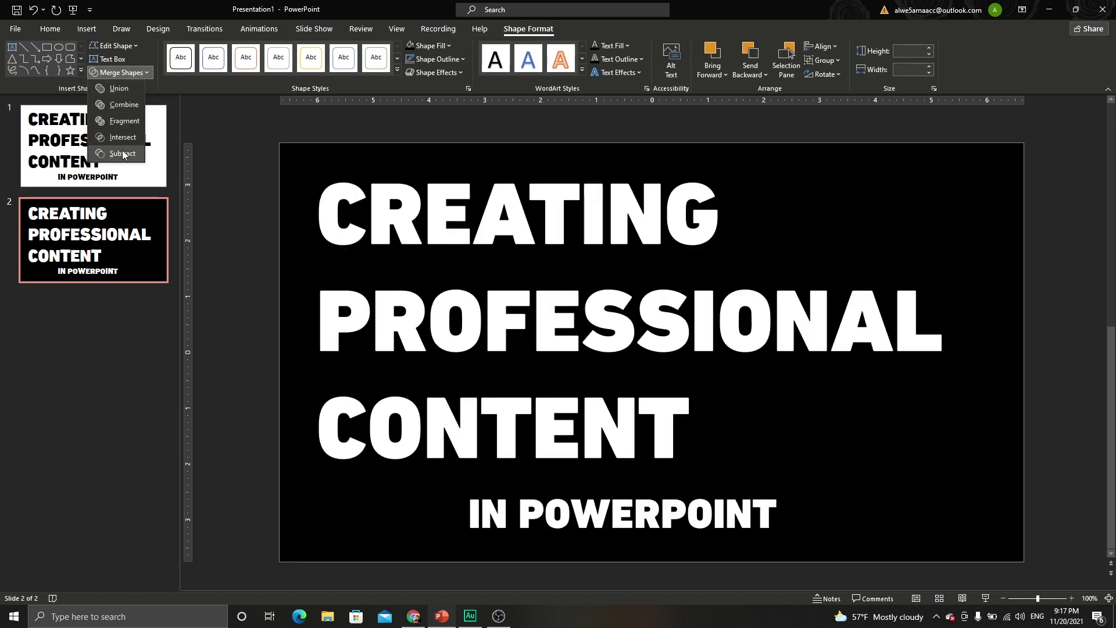
left_click(124, 104)
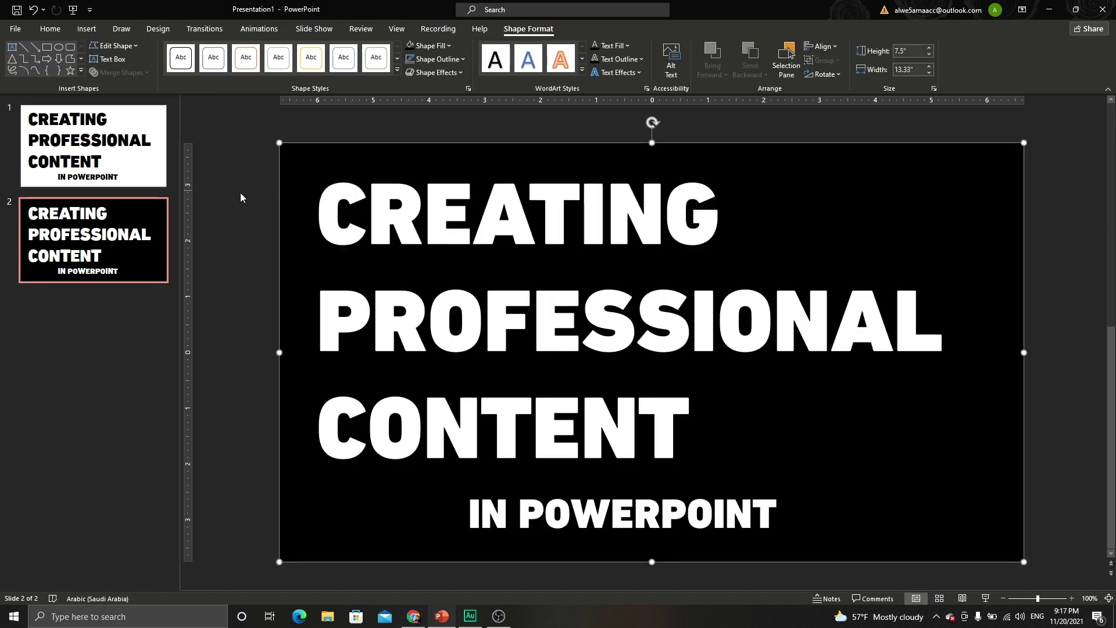
Step: Test-move the merged shape to reveal the text holes, then undo to realign it
left_click_drag(452, 482, 431, 435)
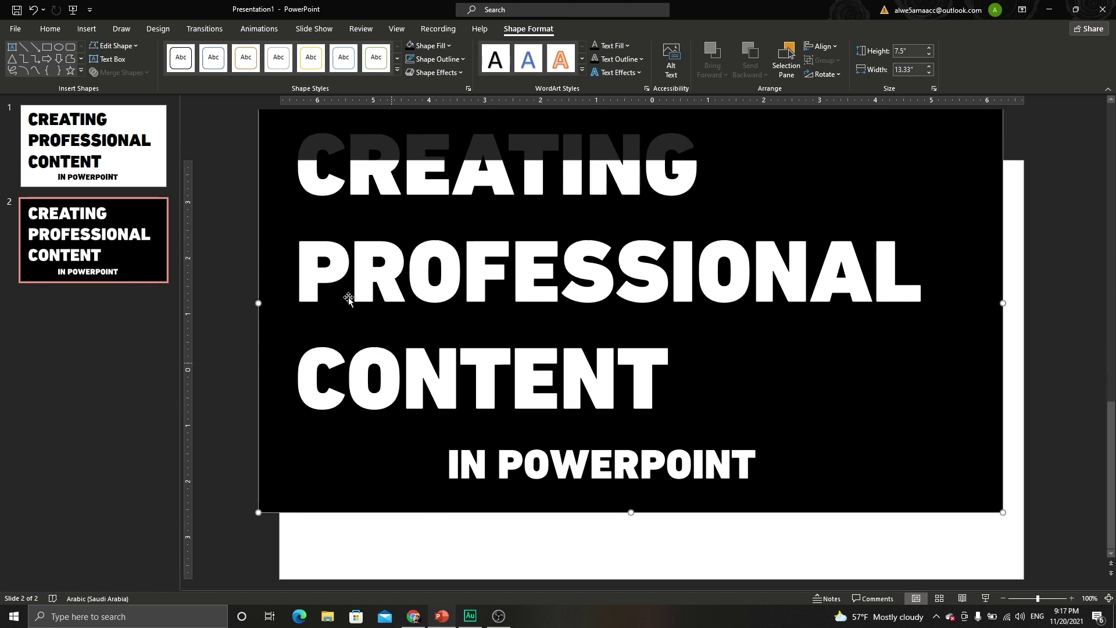
left_click_drag(389, 201, 347, 177)
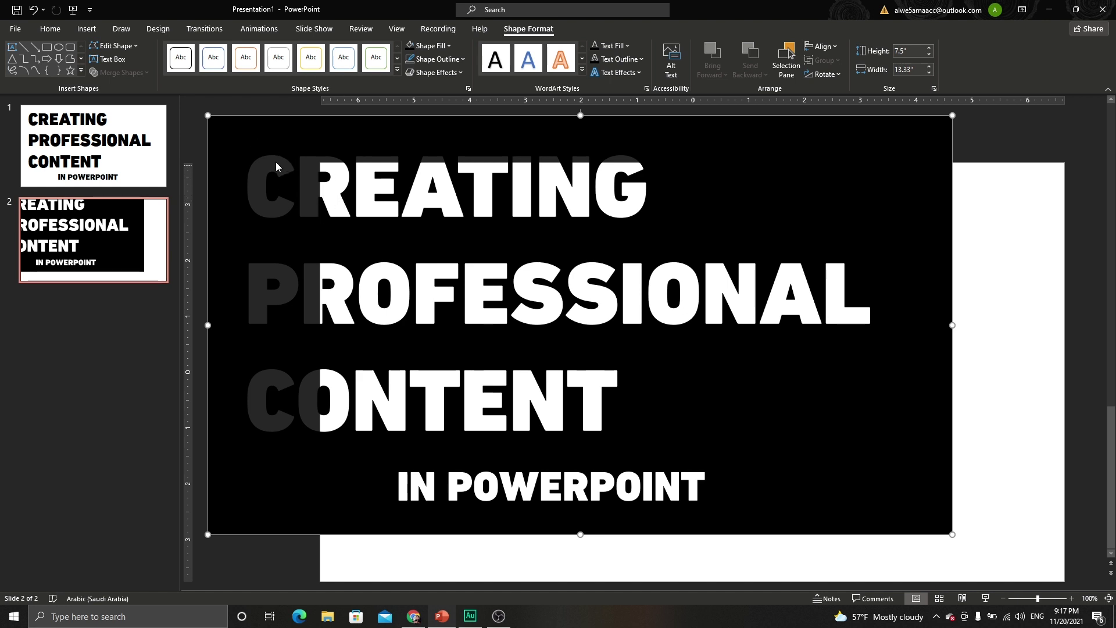
left_click_drag(322, 202, 423, 219)
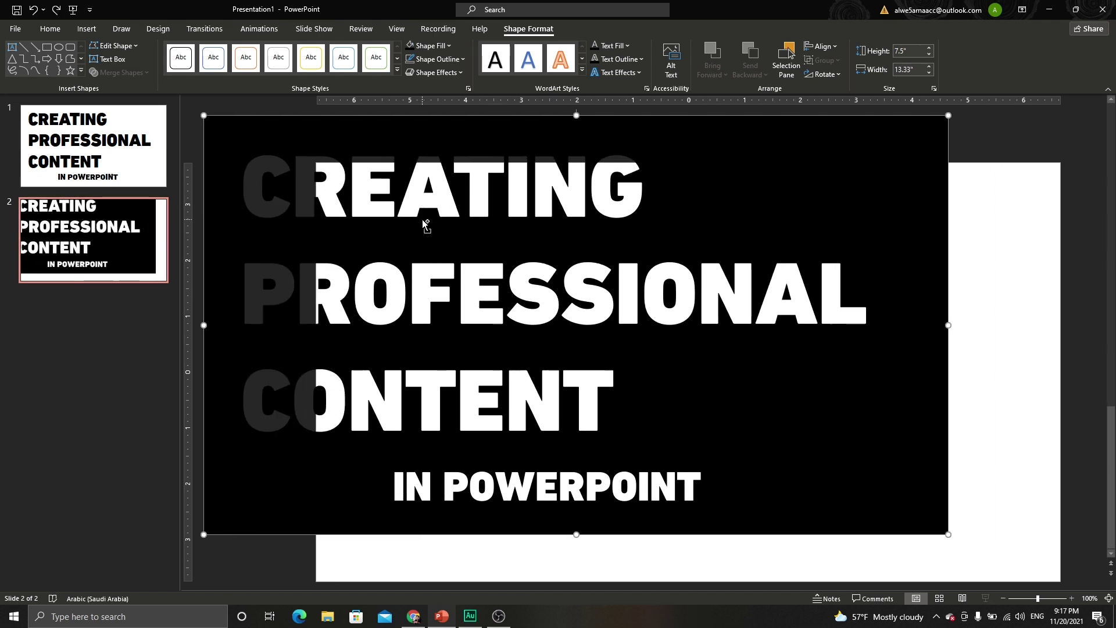
key("ctrl+z")
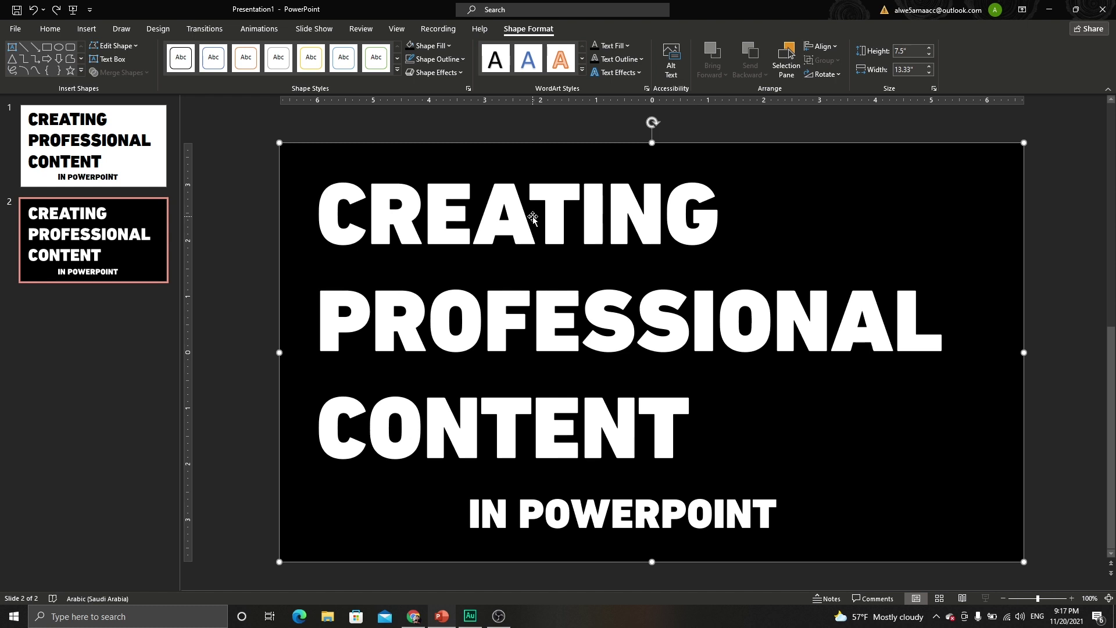
Step: Draw a circle over the middle of slide 2 with no outline
left_click(87, 29)
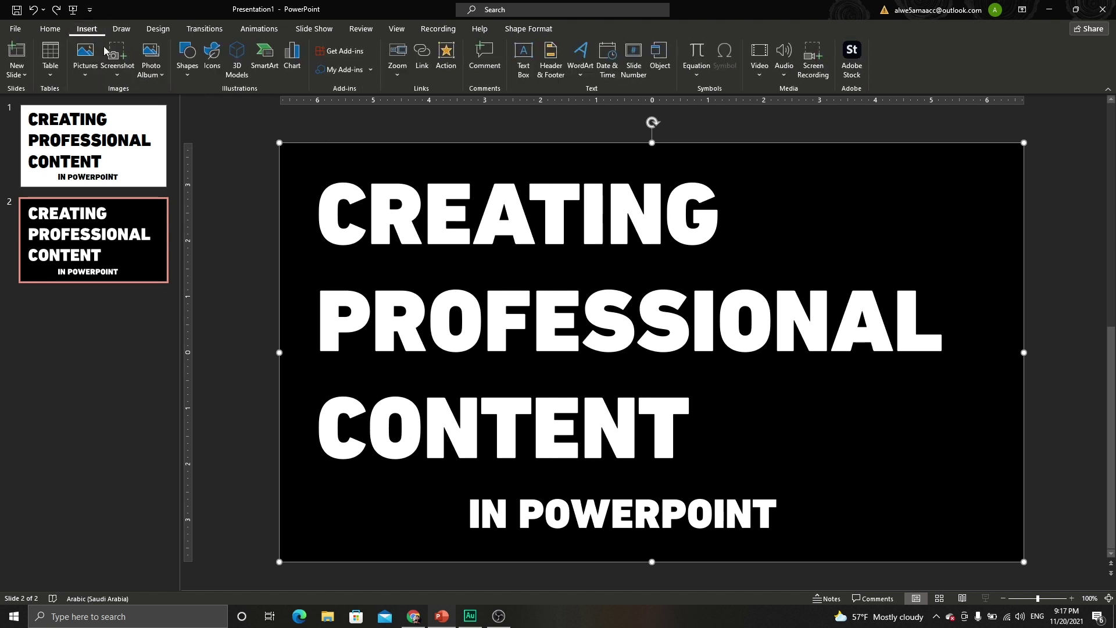
left_click(183, 76)
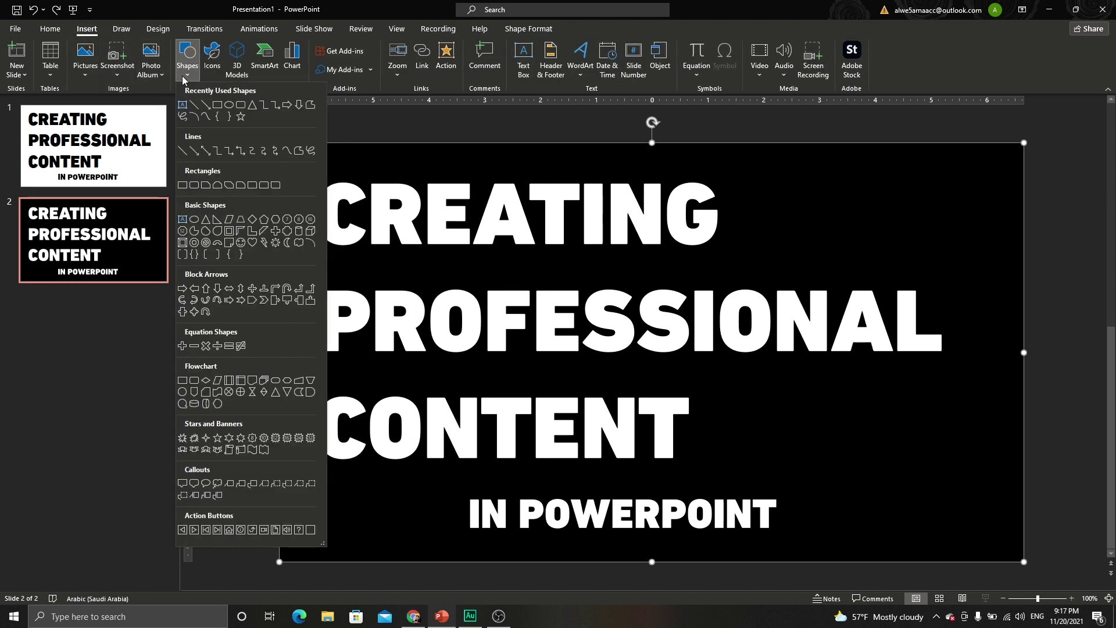
left_click(226, 107)
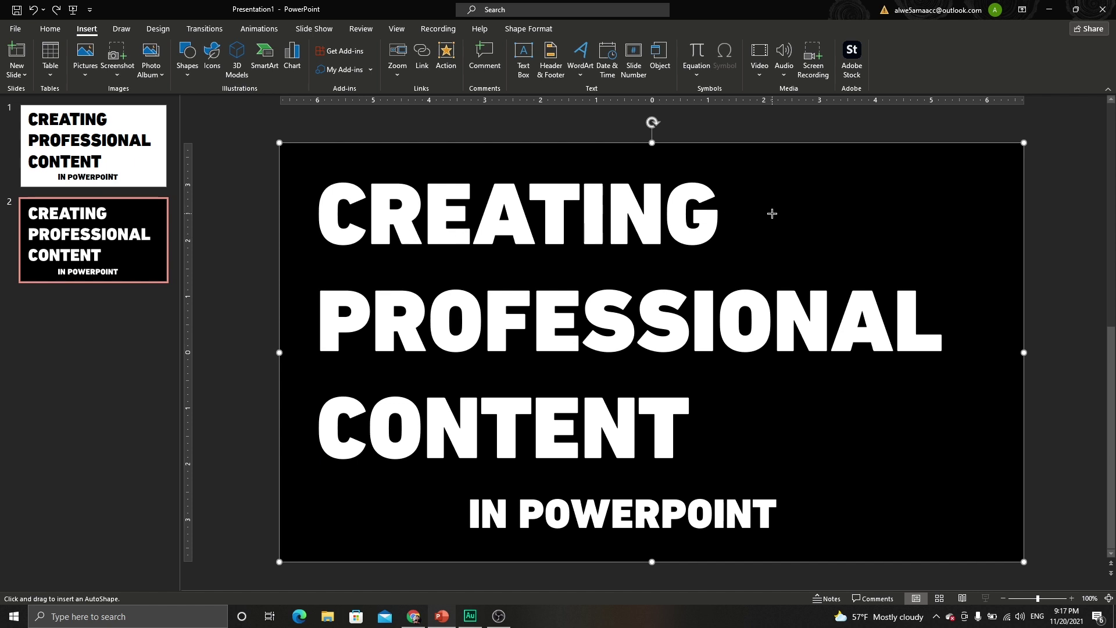
left_click_drag(775, 213, 620, 326)
left_click_drag(568, 367, 568, 366)
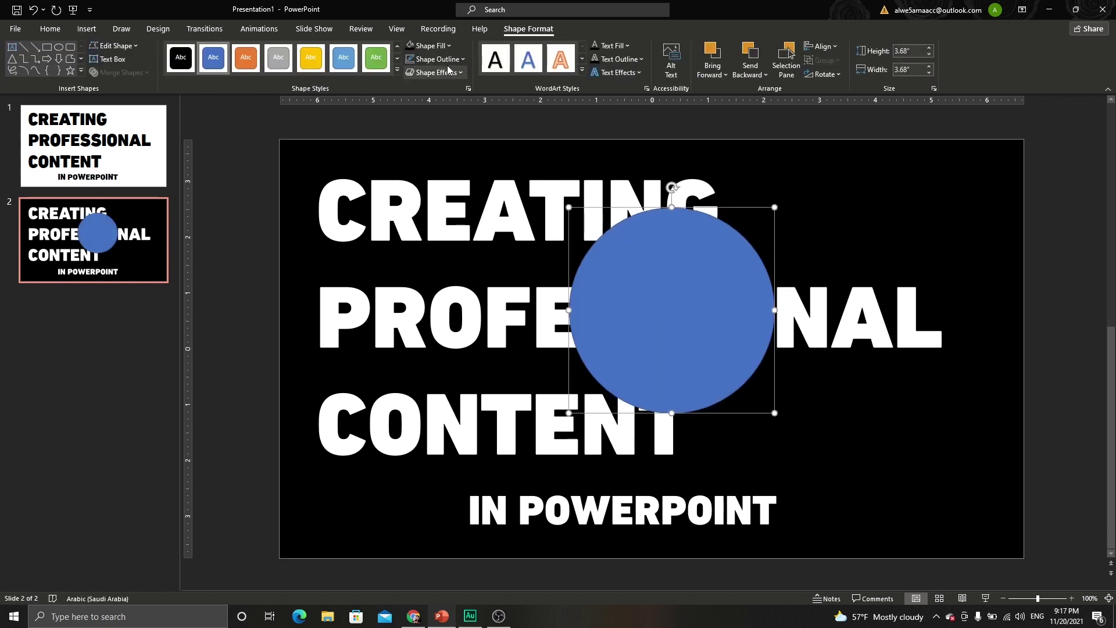
left_click(437, 59)
left_click(428, 185)
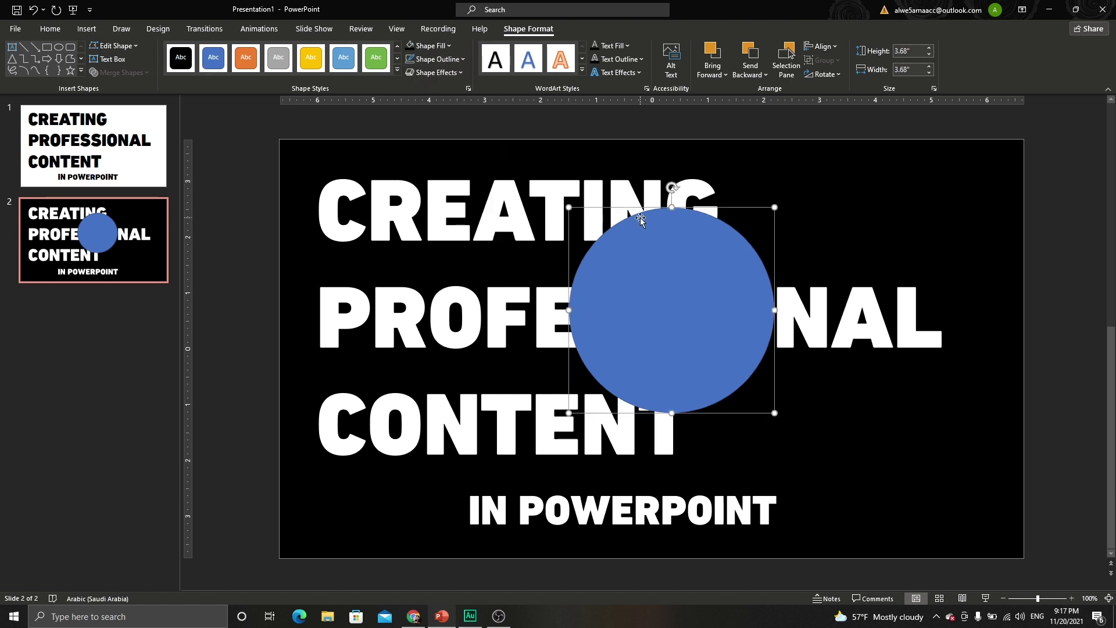
Step: Fill the circle red and give it 50 pt soft edges in Format Shape
right_click(672, 232)
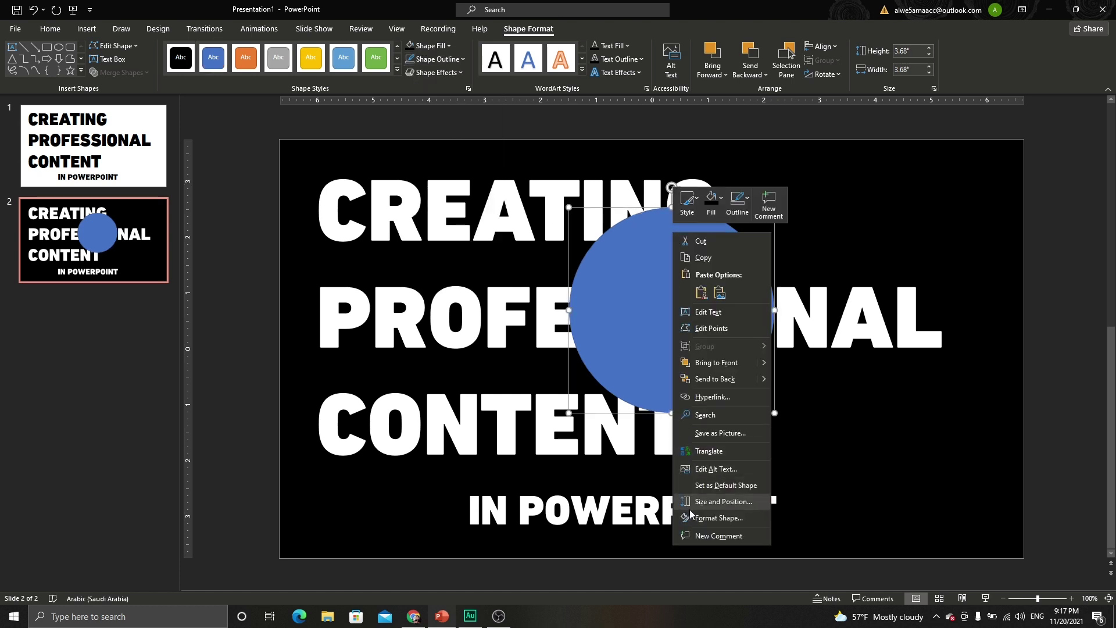
left_click(712, 518)
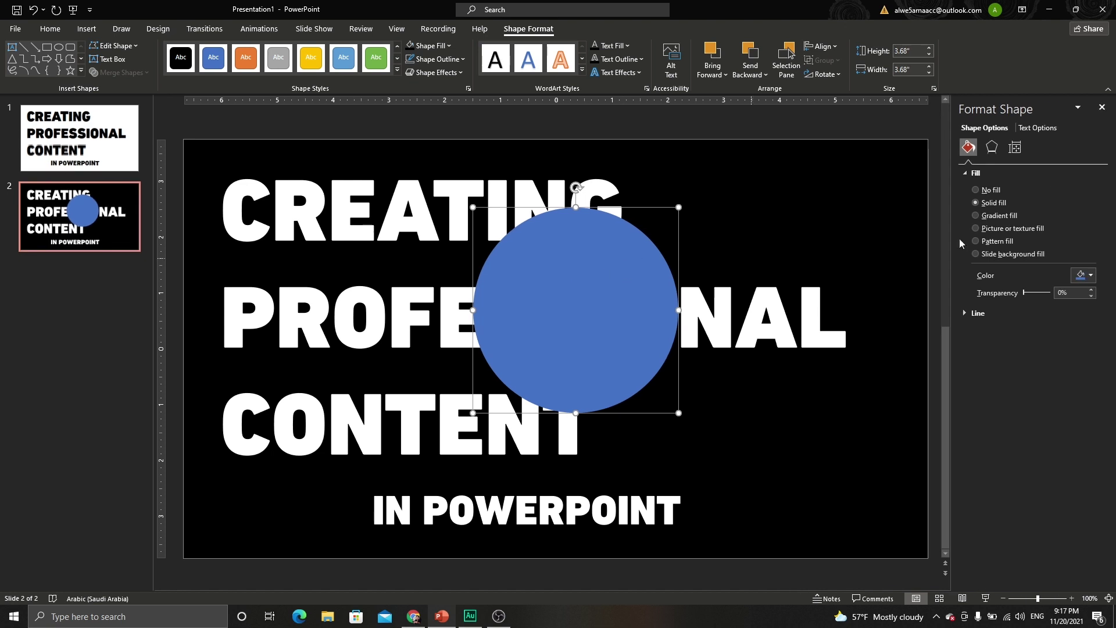
left_click(1074, 278)
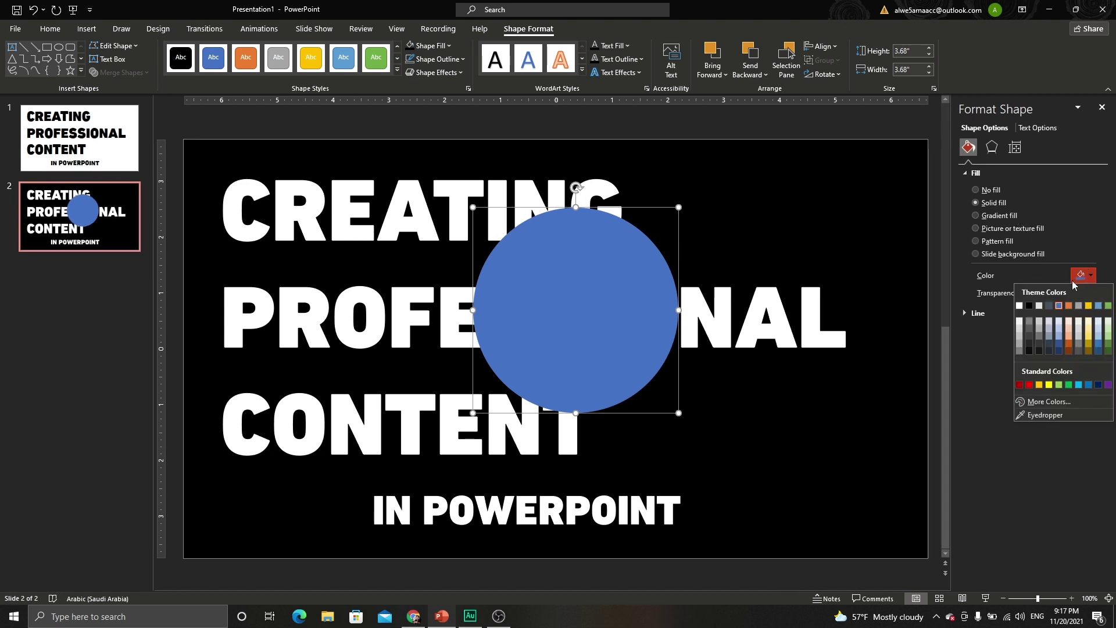
left_click(1030, 385)
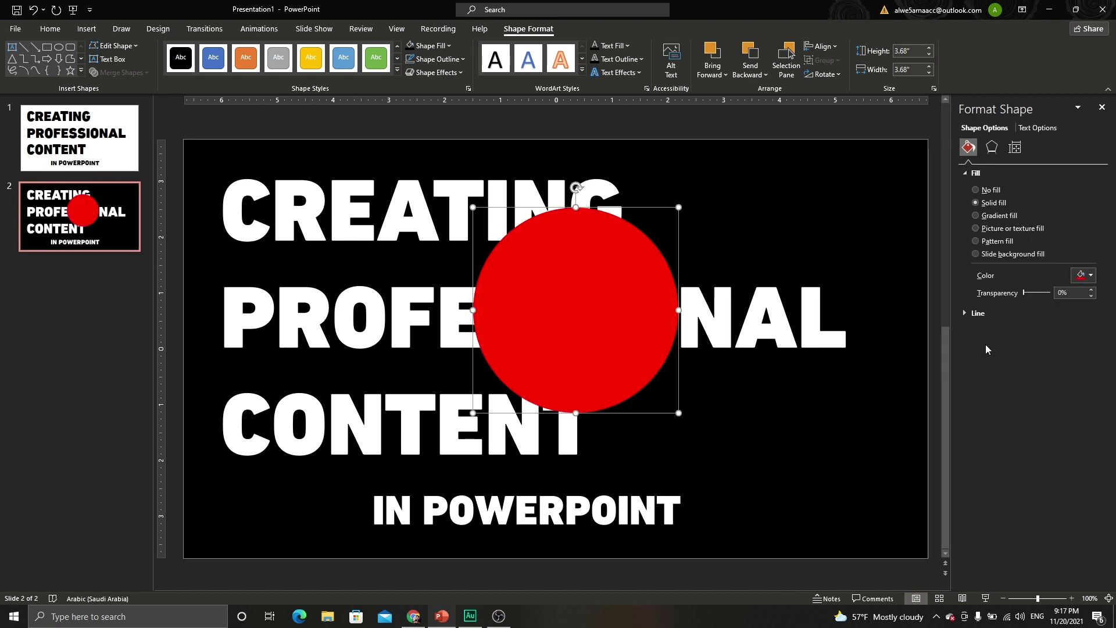
left_click(992, 147)
left_click(989, 218)
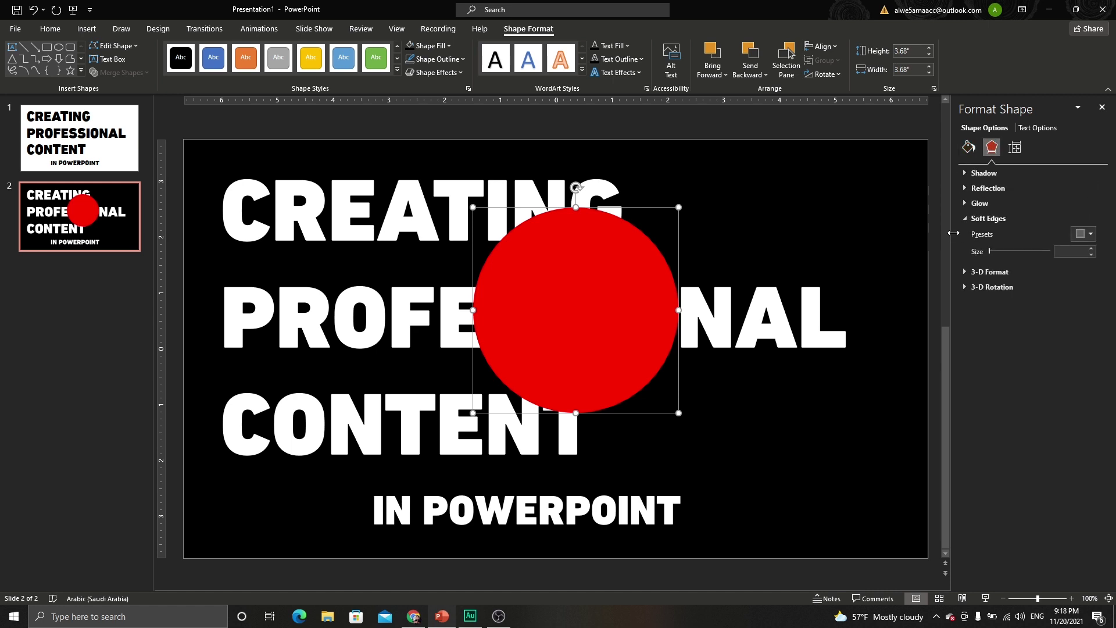
left_click(1085, 234)
left_click(1107, 348)
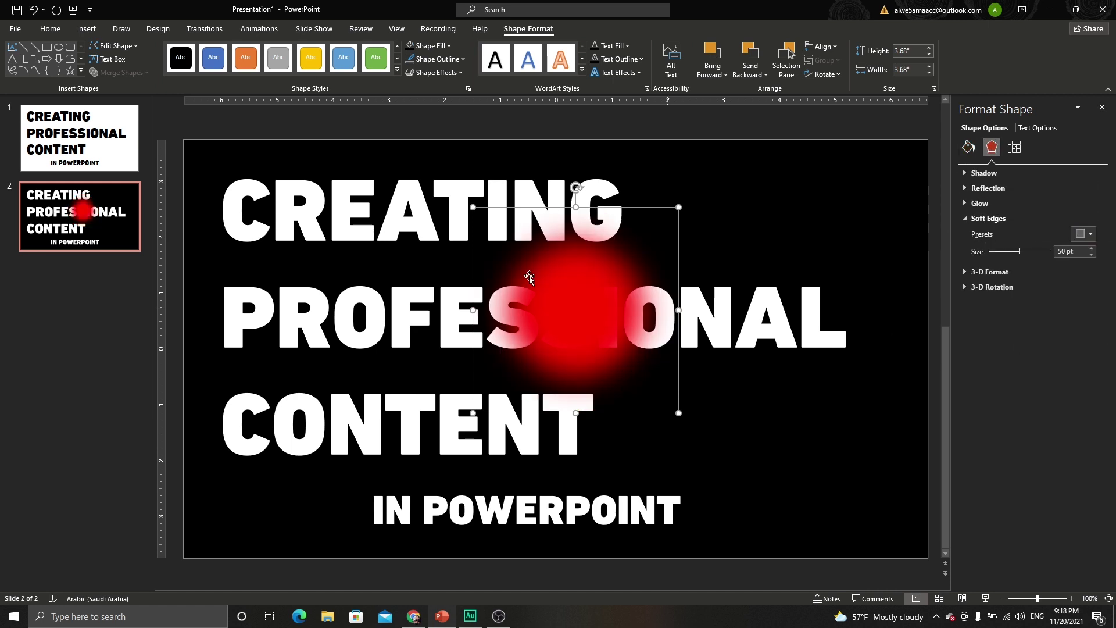
Step: Move the red circle over CONTENT and add gold and yellow copies beside it
mouse_move(593, 295)
left_mouse_down()
mouse_move(278, 391)
mouse_move(267, 414)
left_mouse_up()
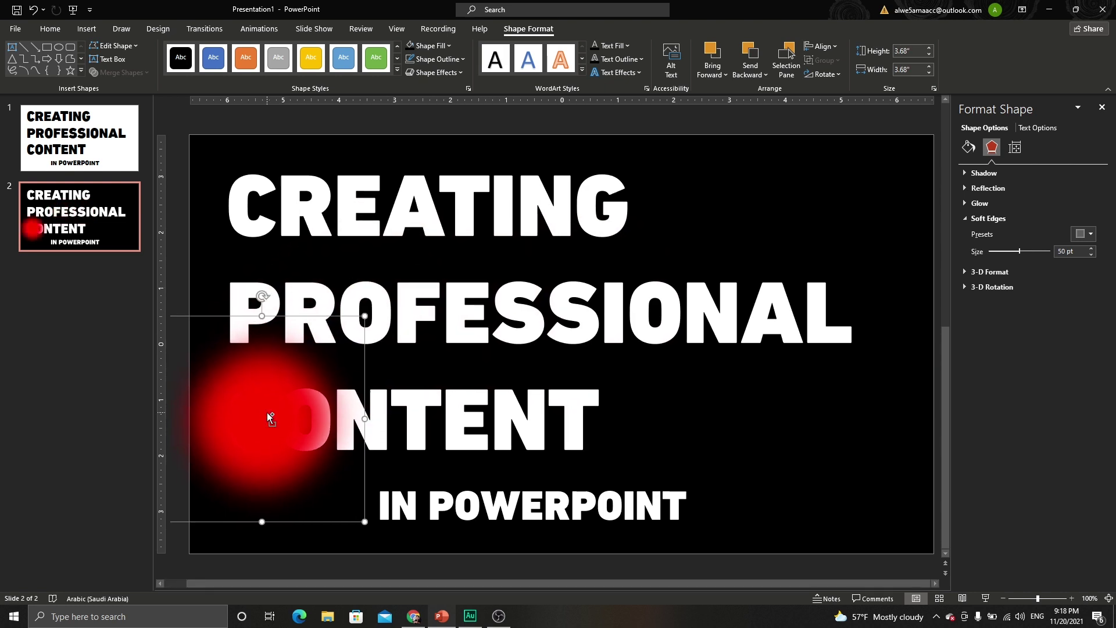
left_click_drag(267, 413, 382, 364)
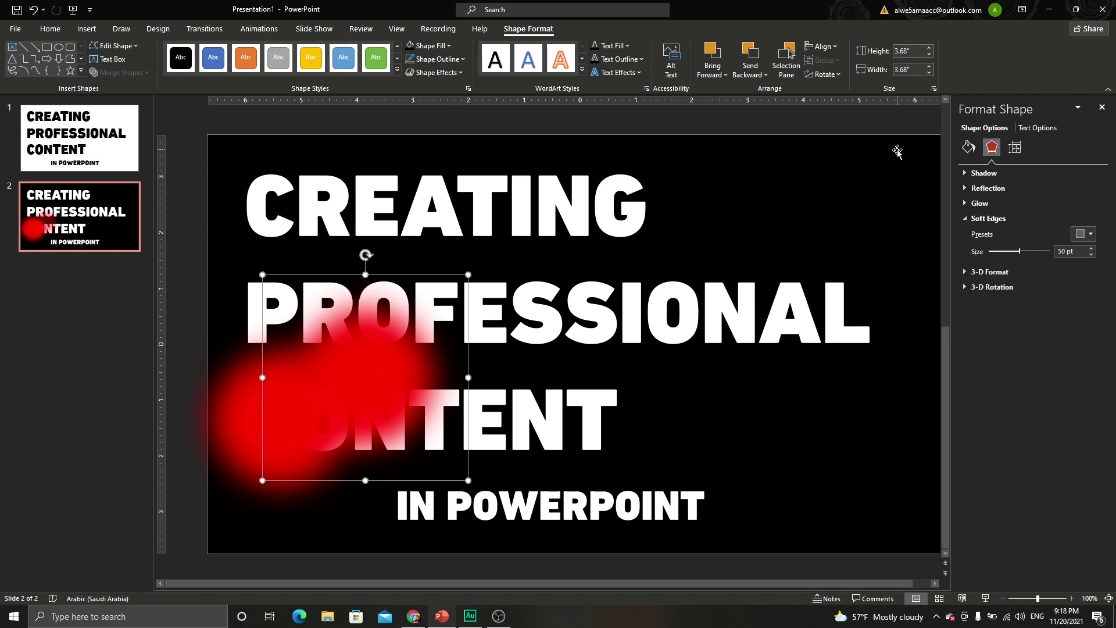
left_click(969, 147)
left_click(1081, 276)
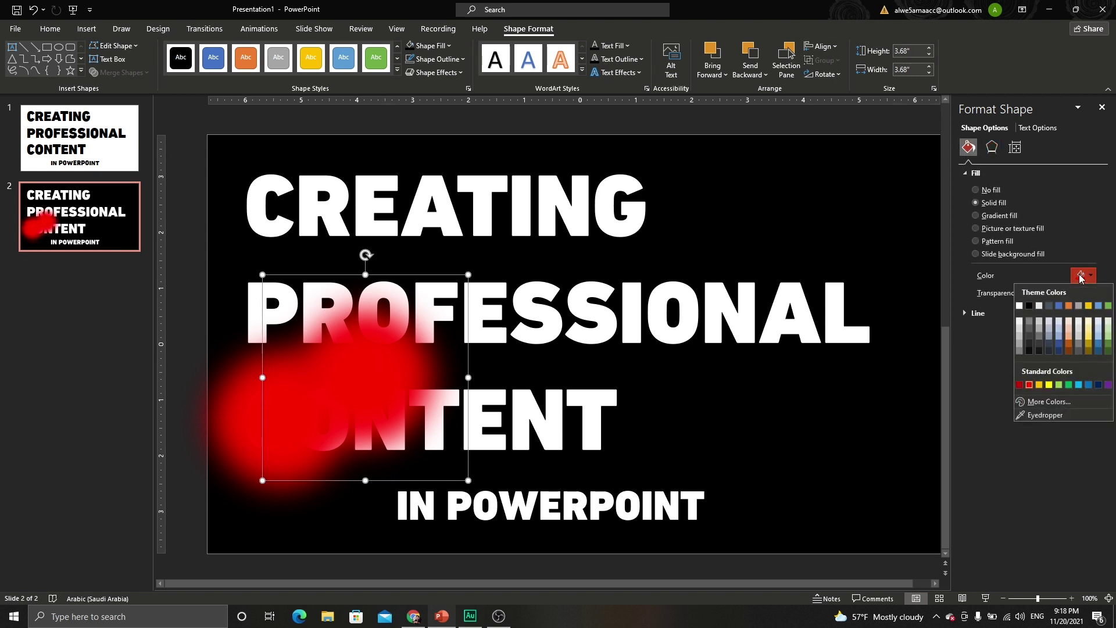
left_click(1039, 385)
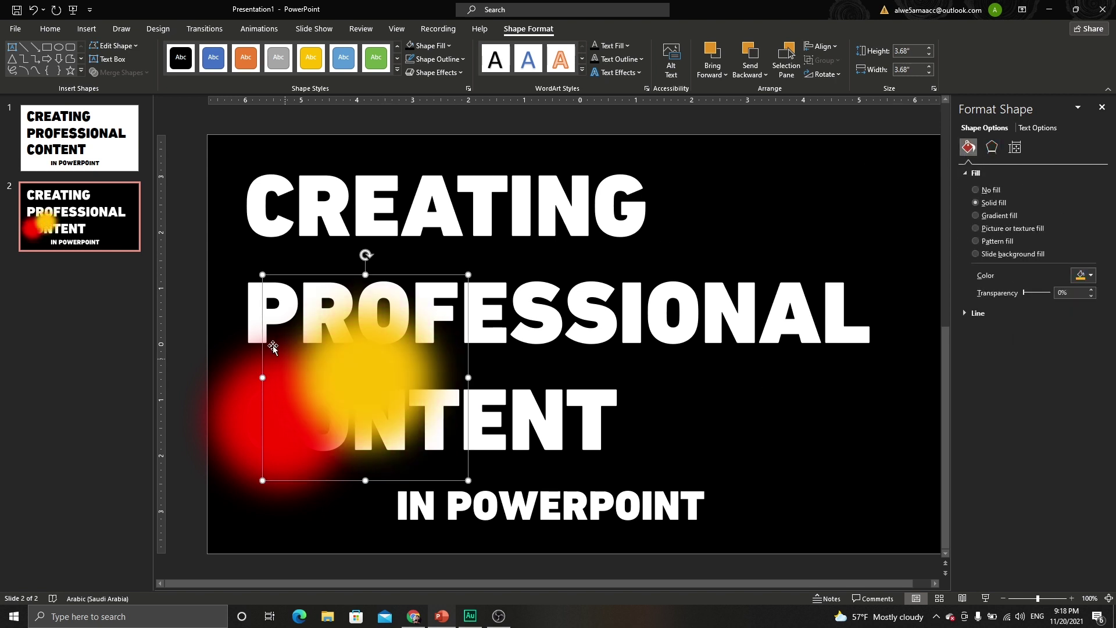
mouse_move(360, 373)
left_mouse_down()
mouse_move(361, 392)
mouse_move(310, 308)
left_mouse_up()
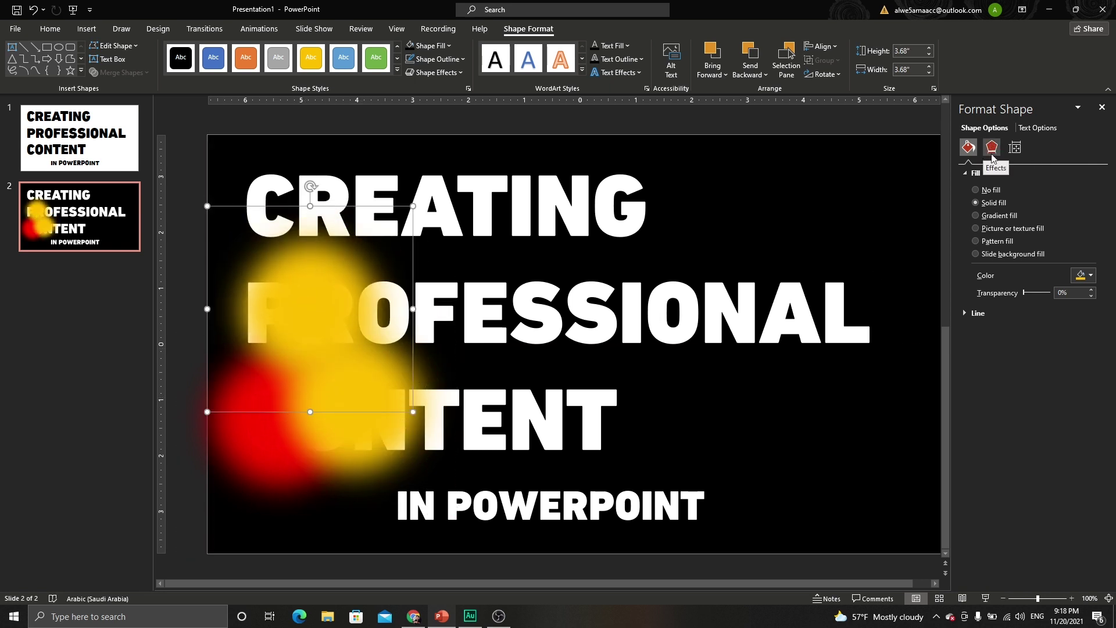
left_click(1085, 276)
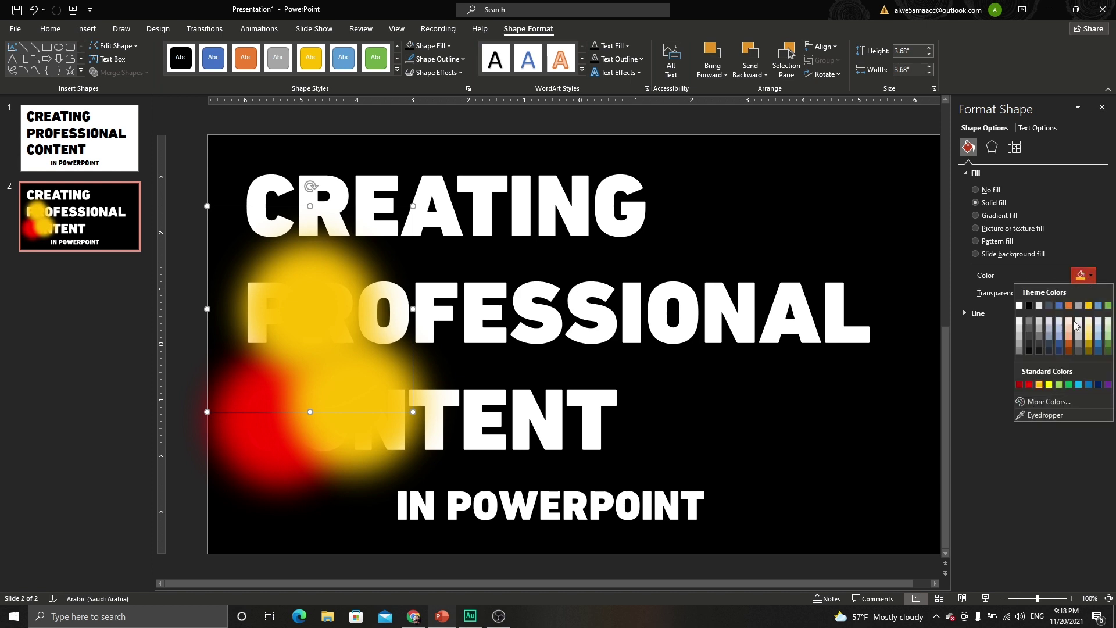
left_click(1049, 385)
Step: Add light green and light blue copies of the circle further right
mouse_move(299, 303)
left_mouse_down()
mouse_move(277, 302)
mouse_move(376, 302)
left_mouse_up()
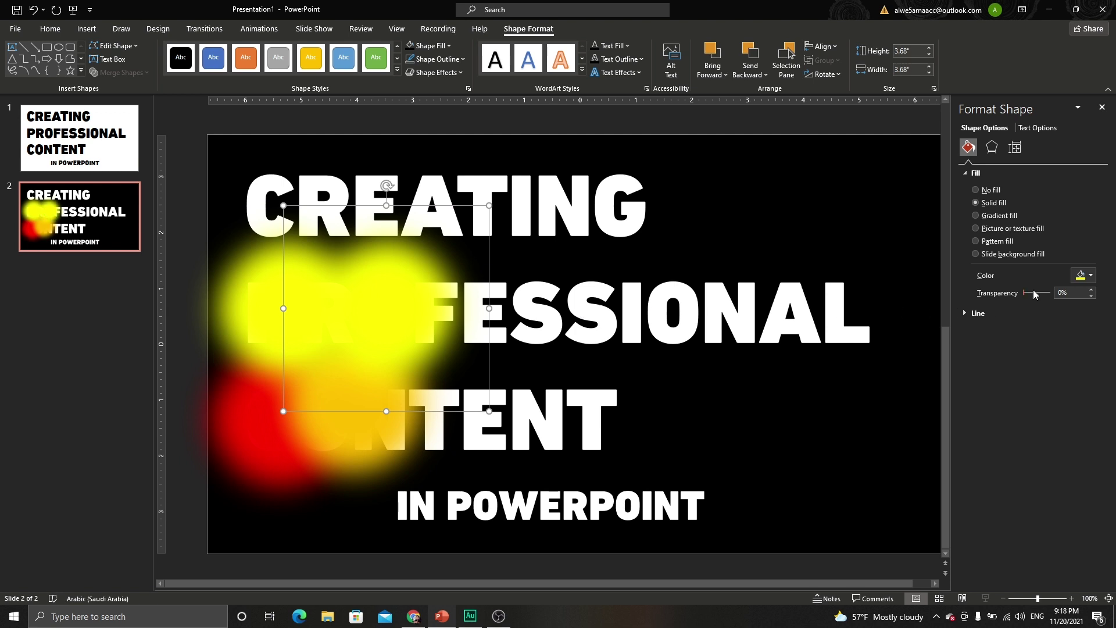
left_click(1082, 275)
left_click(1059, 382)
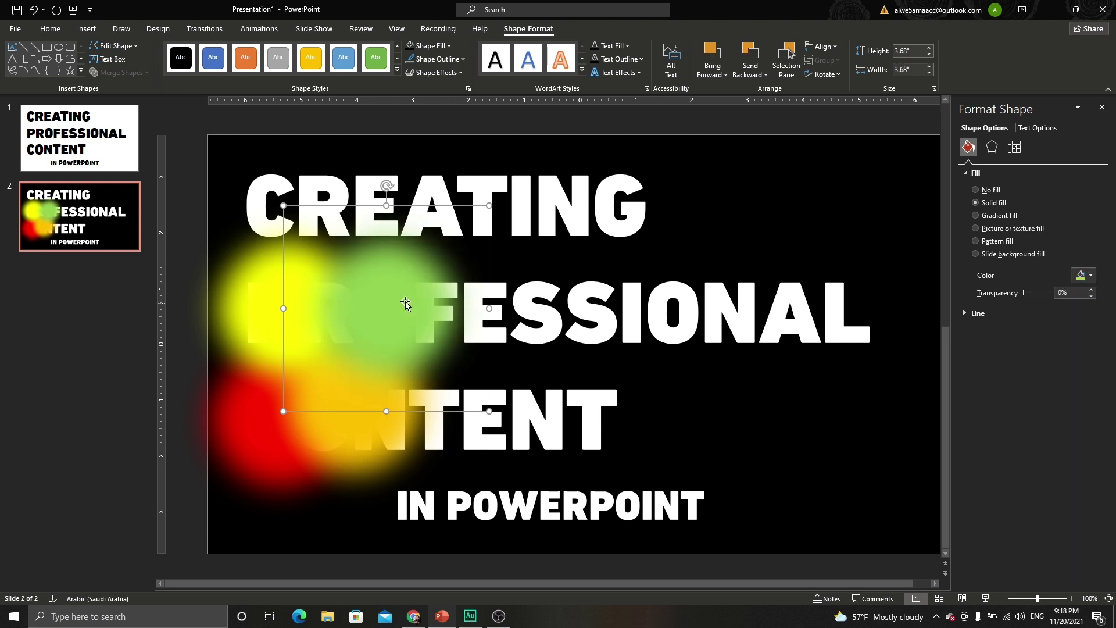
mouse_move(404, 307)
left_mouse_down()
mouse_move(449, 337)
mouse_move(459, 364)
left_mouse_up()
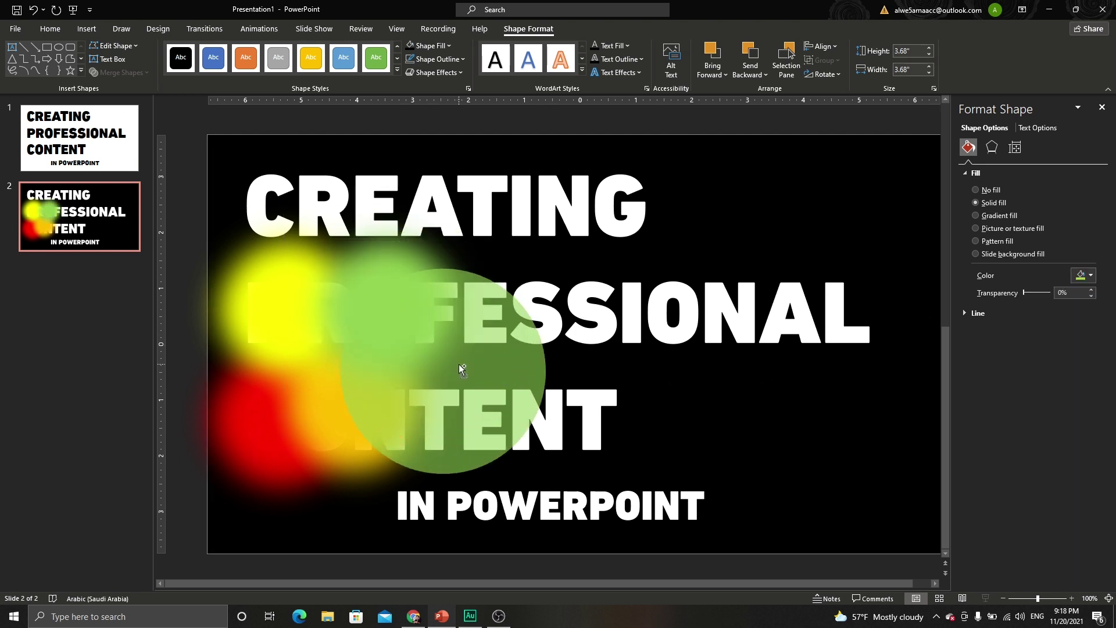
left_click(1082, 275)
left_click(1080, 385)
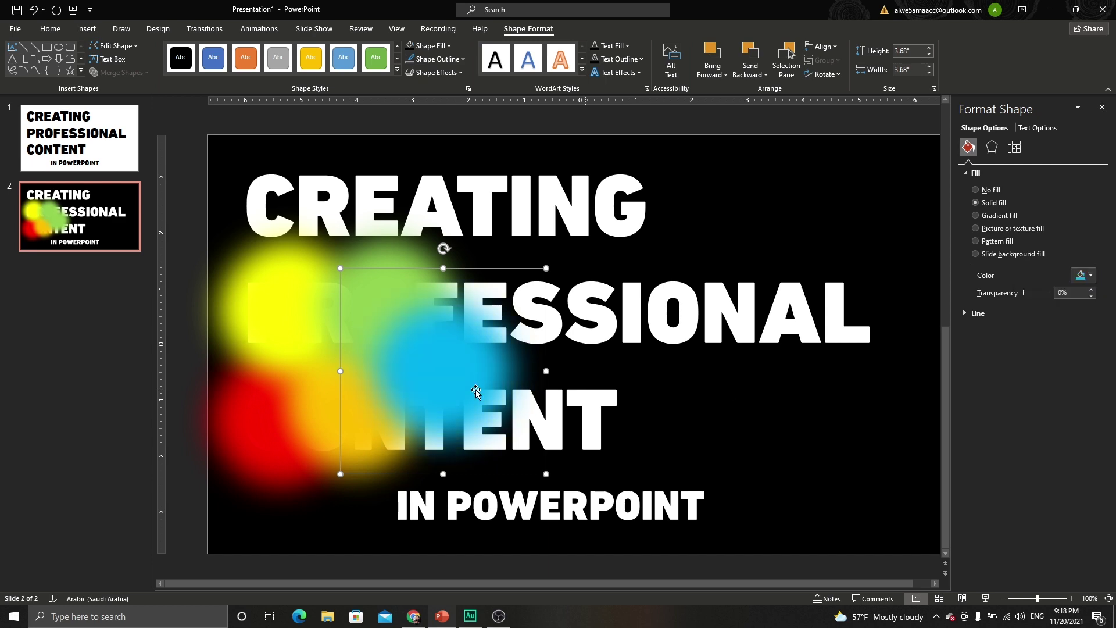
Step: Add one more circle copy up-right and group all the blurred circles
left_click_drag(444, 382, 466, 314)
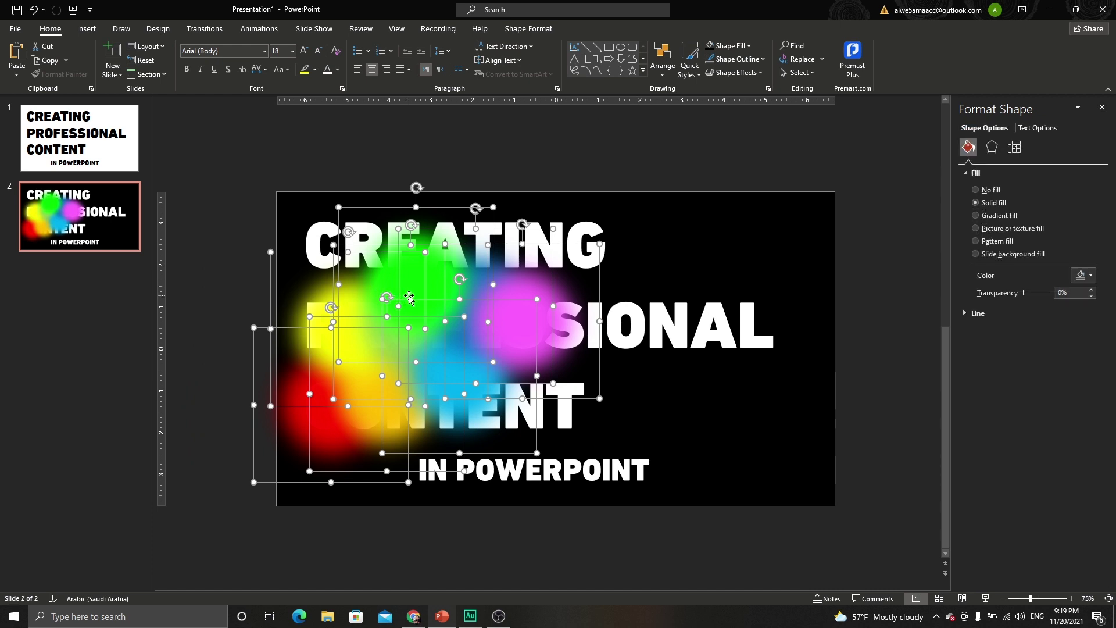
right_click(408, 297)
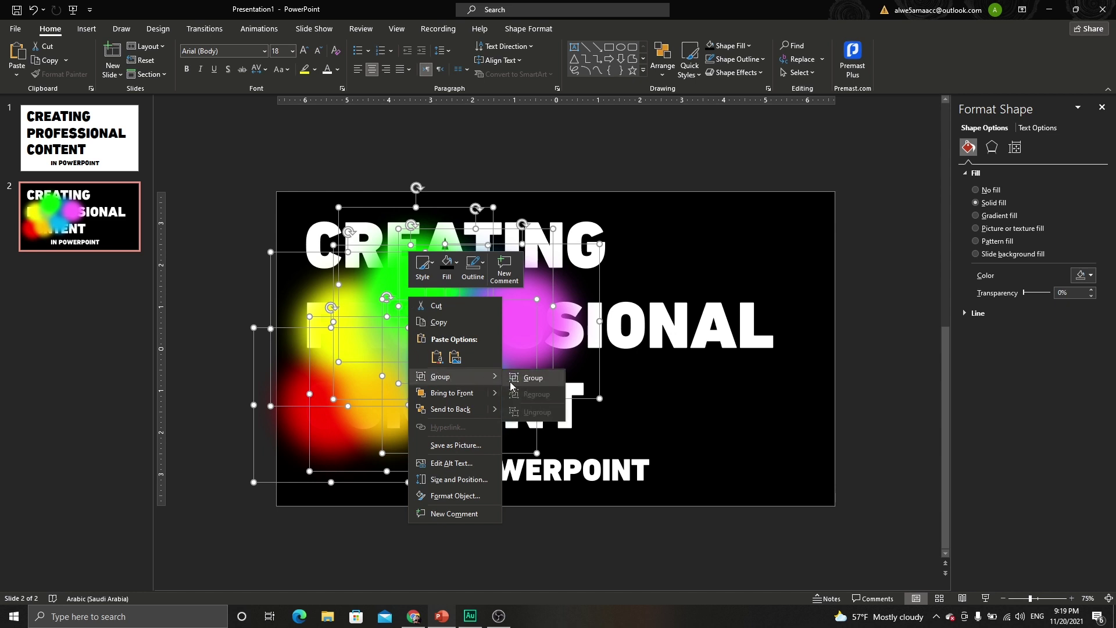
left_click(548, 378)
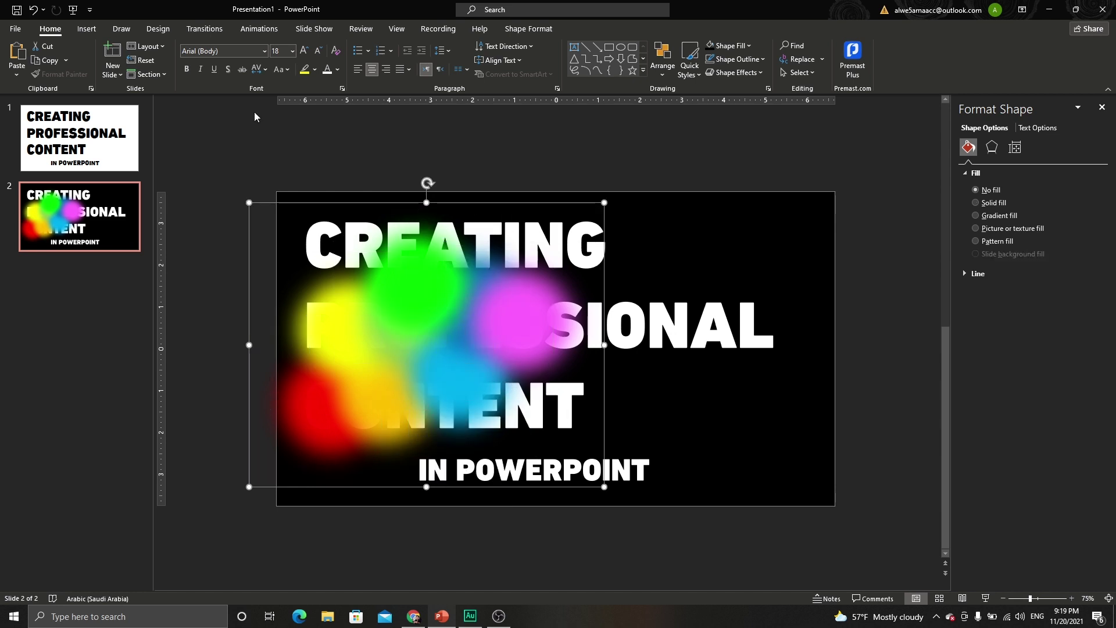
left_click(256, 30)
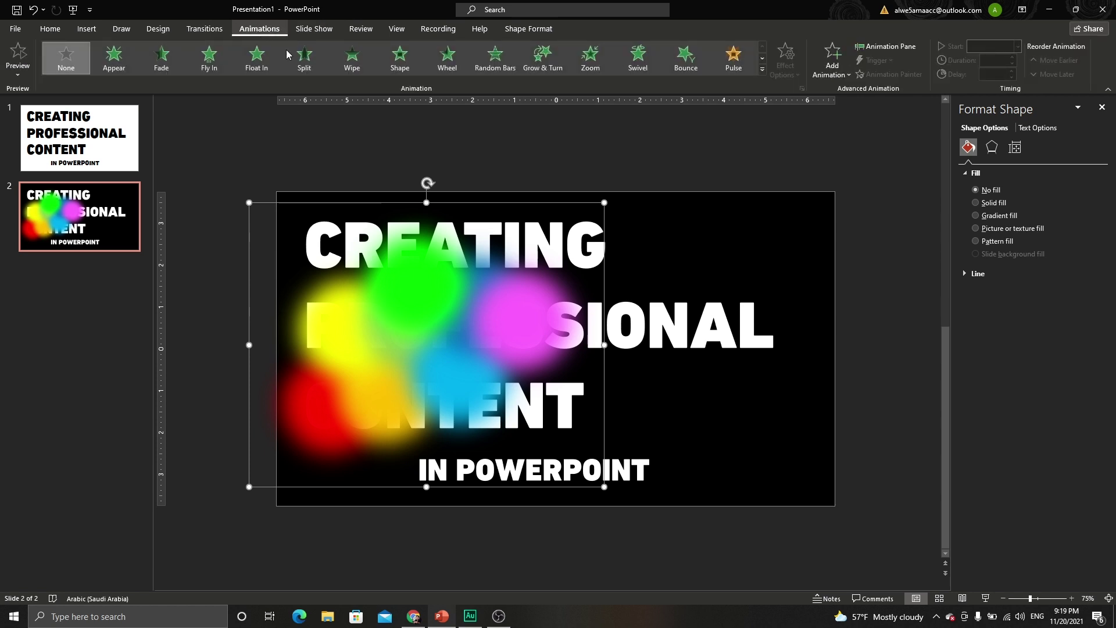
Step: Apply the Loops motion path to the circle group and make a first rotated copy
left_click(763, 69)
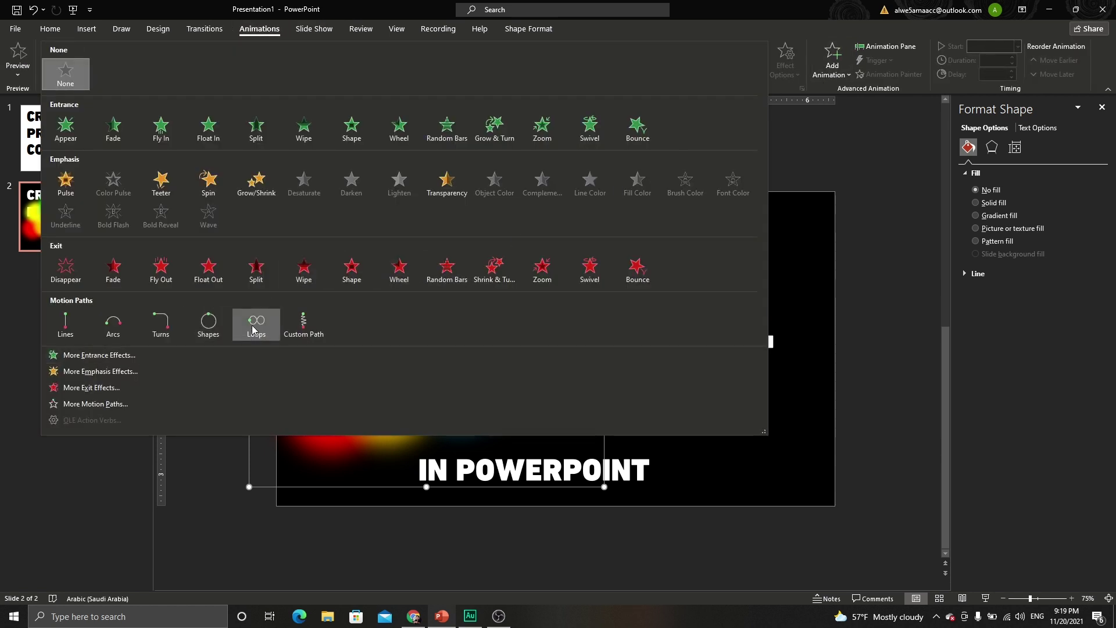
left_click(254, 326)
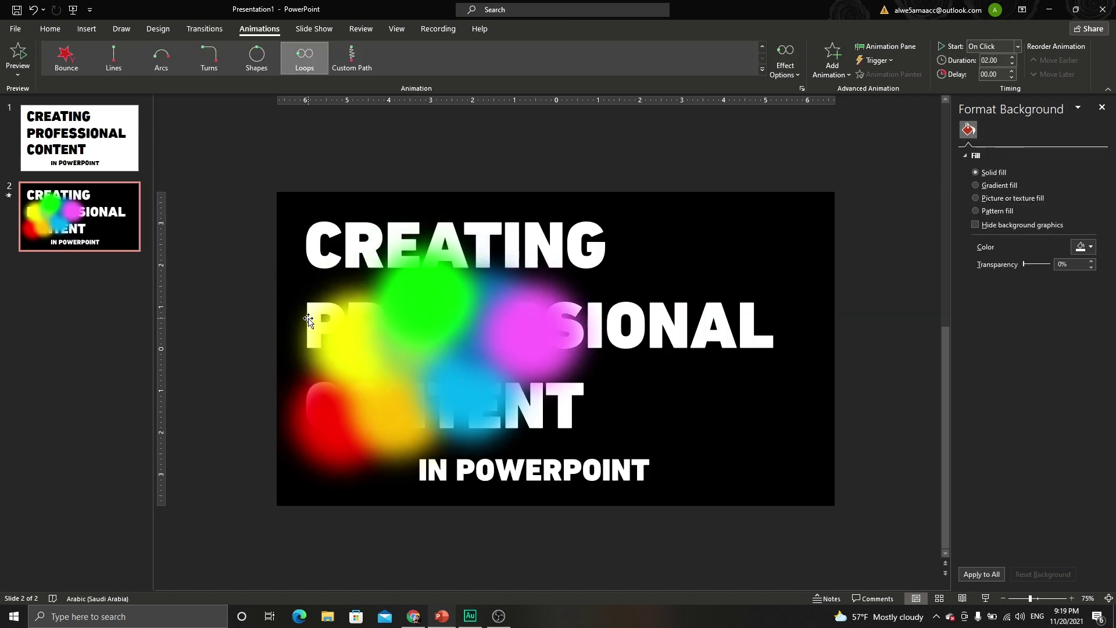
left_click(368, 278)
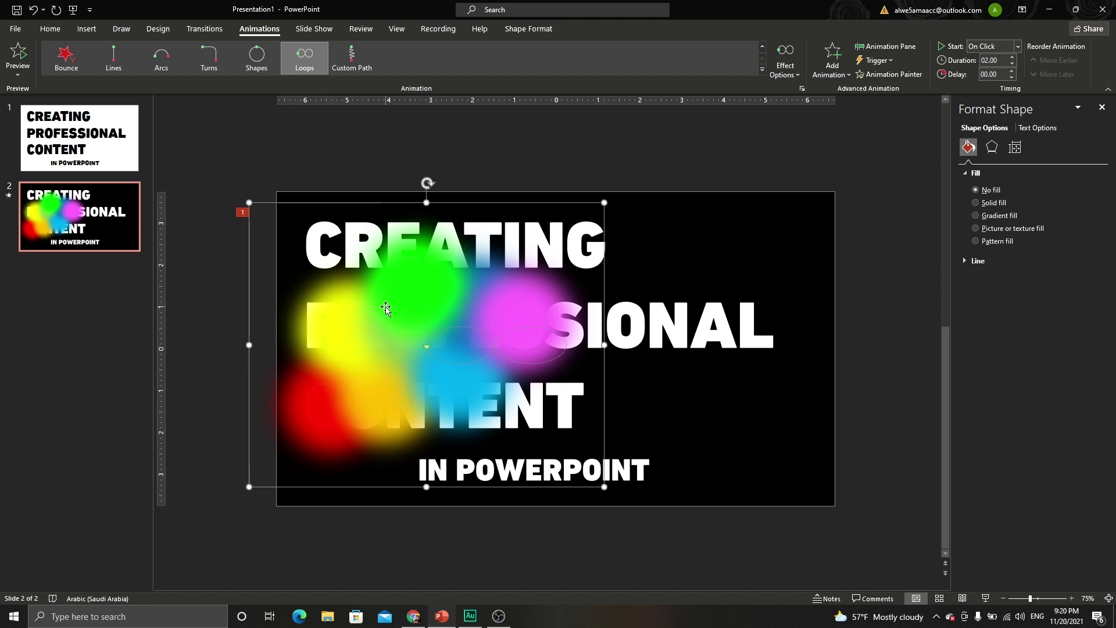
left_click_drag(385, 306, 391, 252)
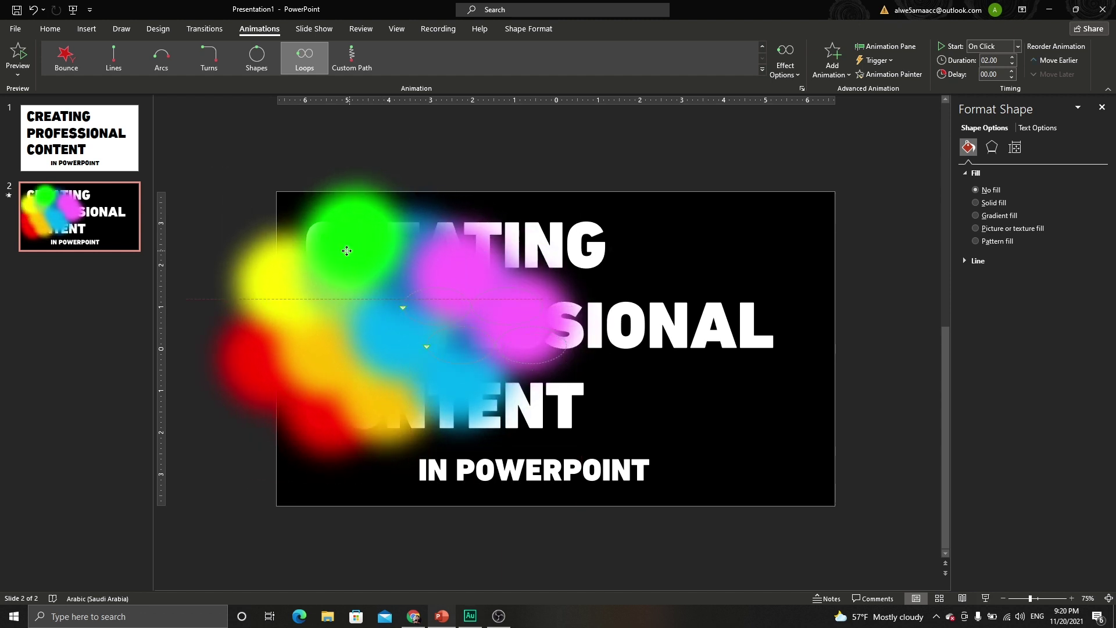
left_click_drag(366, 138, 427, 105)
Step: Make two more rotated copies of the circle group toward the lower right
left_click(389, 321)
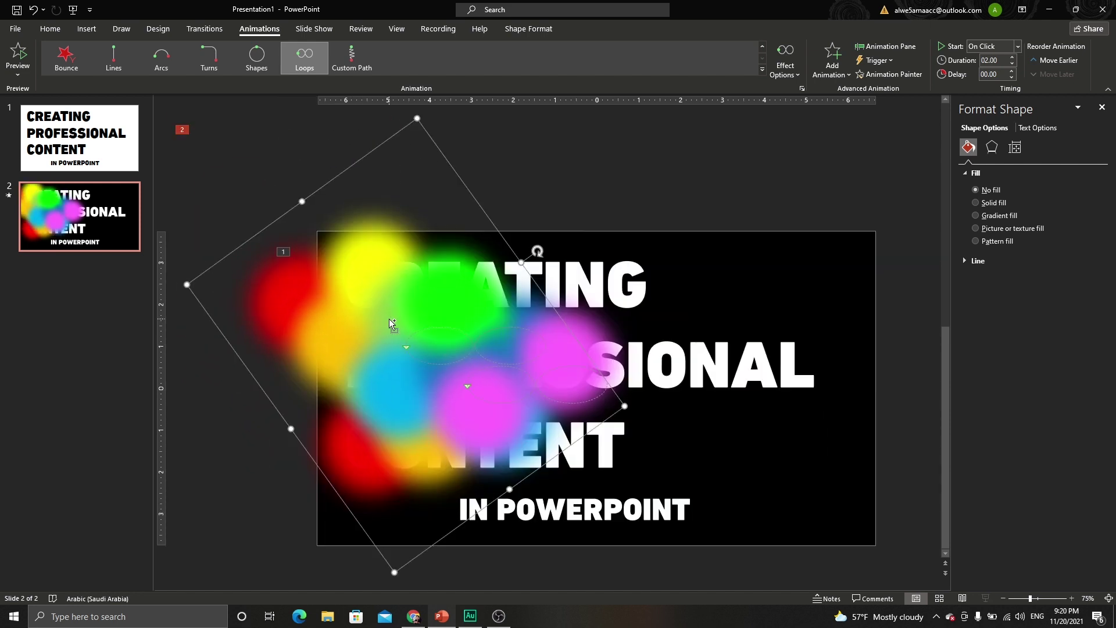
left_click_drag(390, 322, 329, 285)
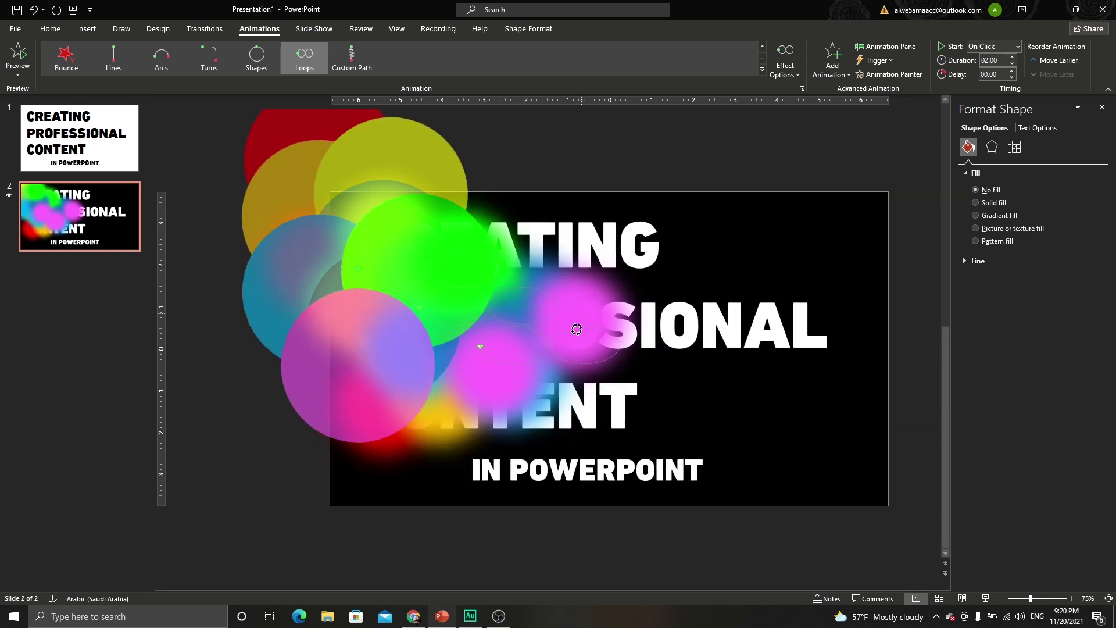
left_click_drag(534, 247, 518, 399)
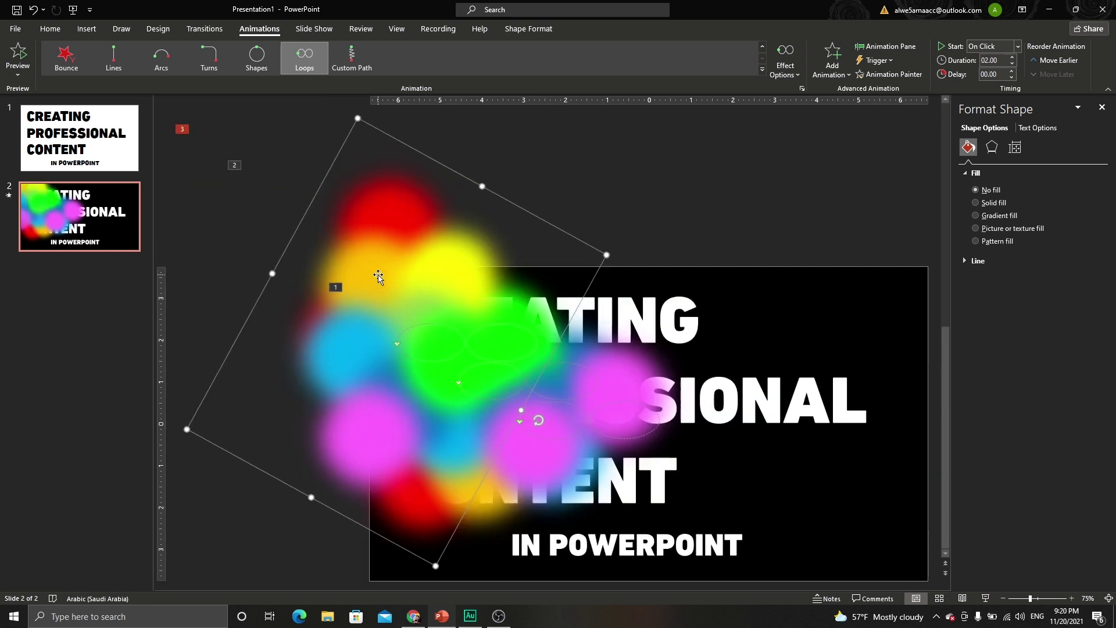
left_click(508, 291)
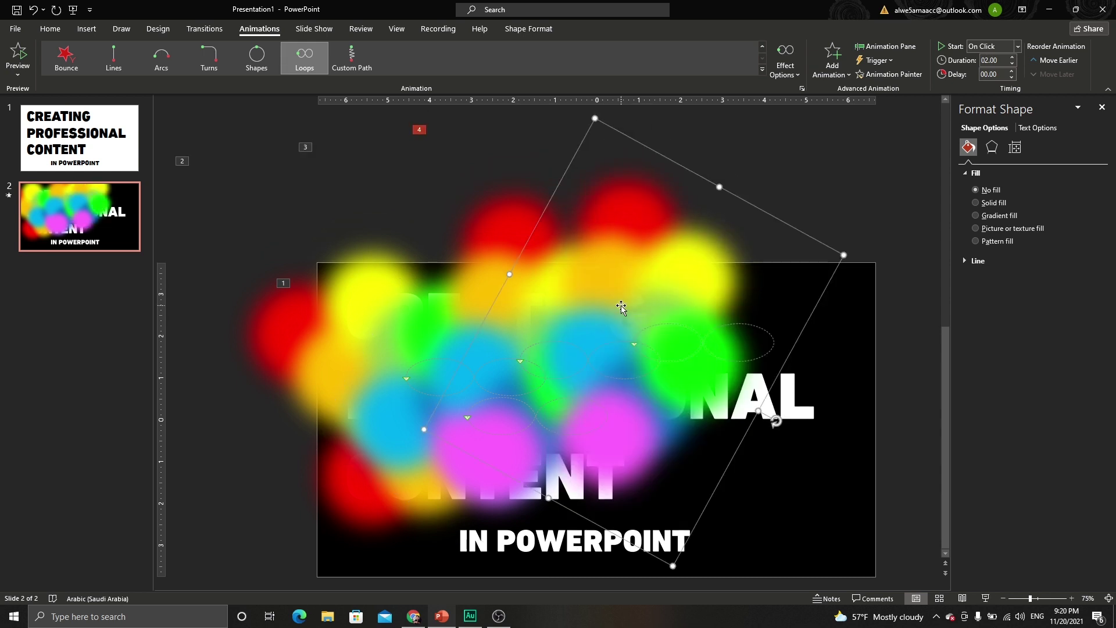
left_click_drag(514, 285, 693, 314)
left_click_drag(843, 452, 570, 292)
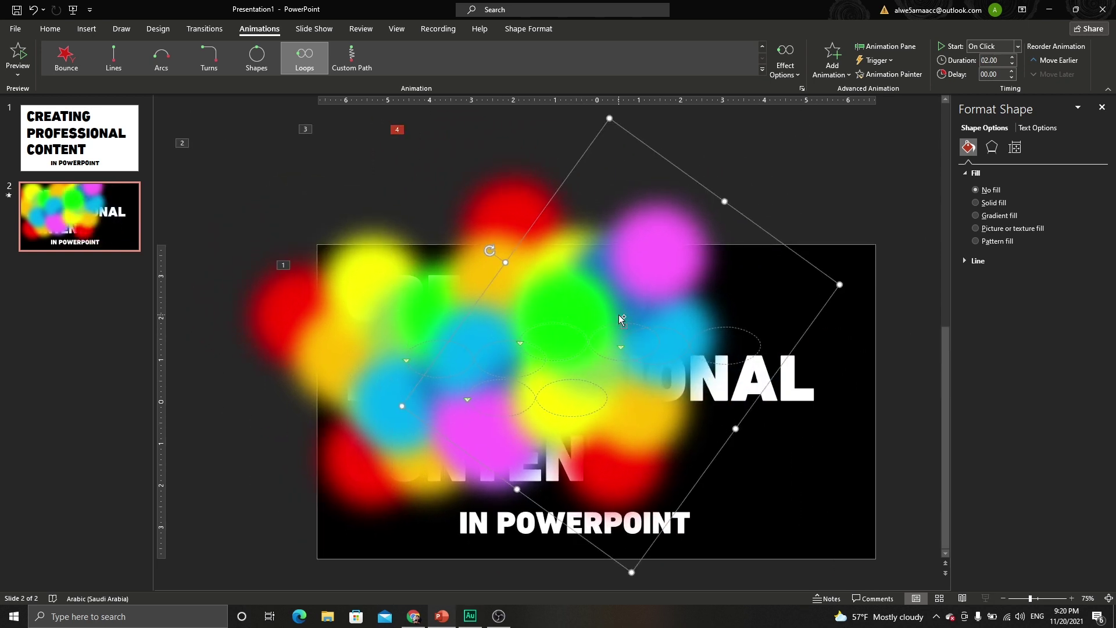
left_click_drag(549, 296, 697, 414)
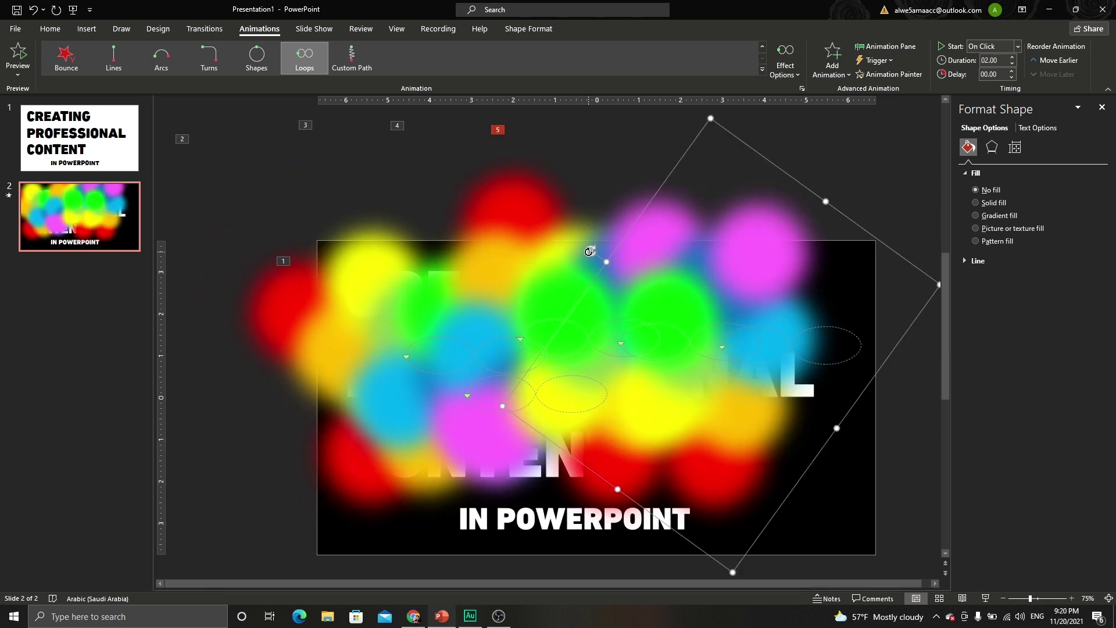
Step: Adjust the latest circle group's rotation, tilting it the other way
left_click_drag(589, 252, 559, 330)
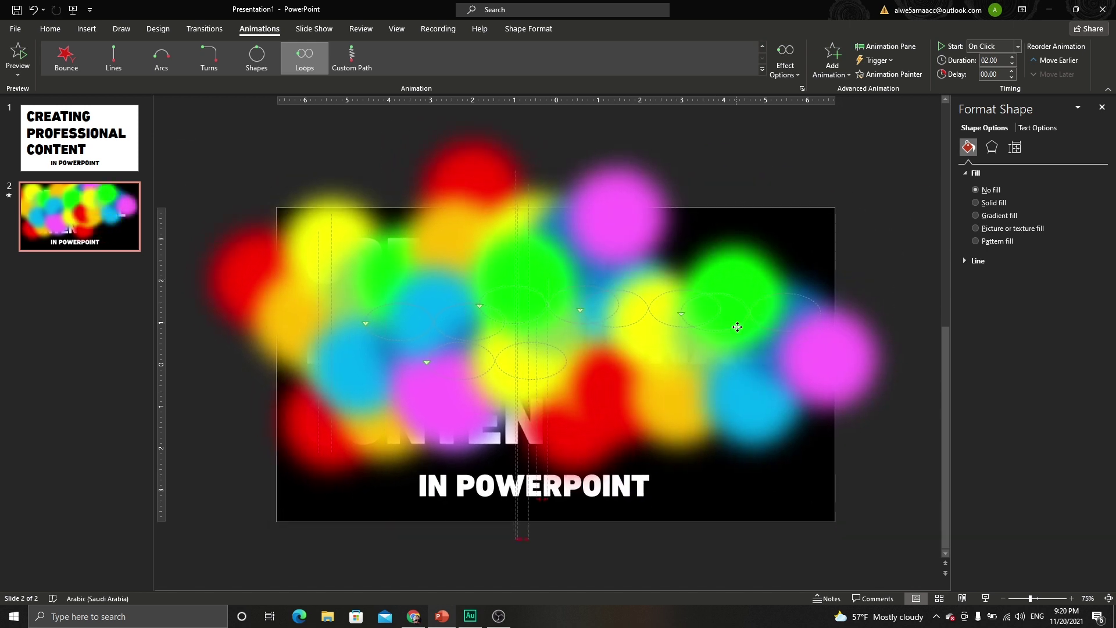
key("ctrl+z")
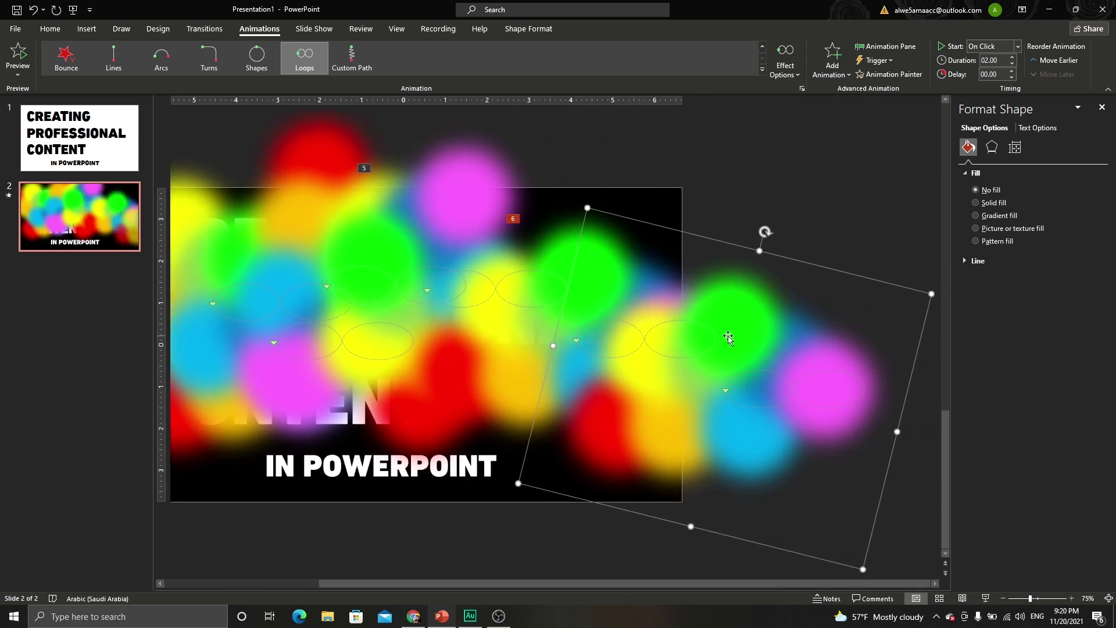
key("ctrl+y")
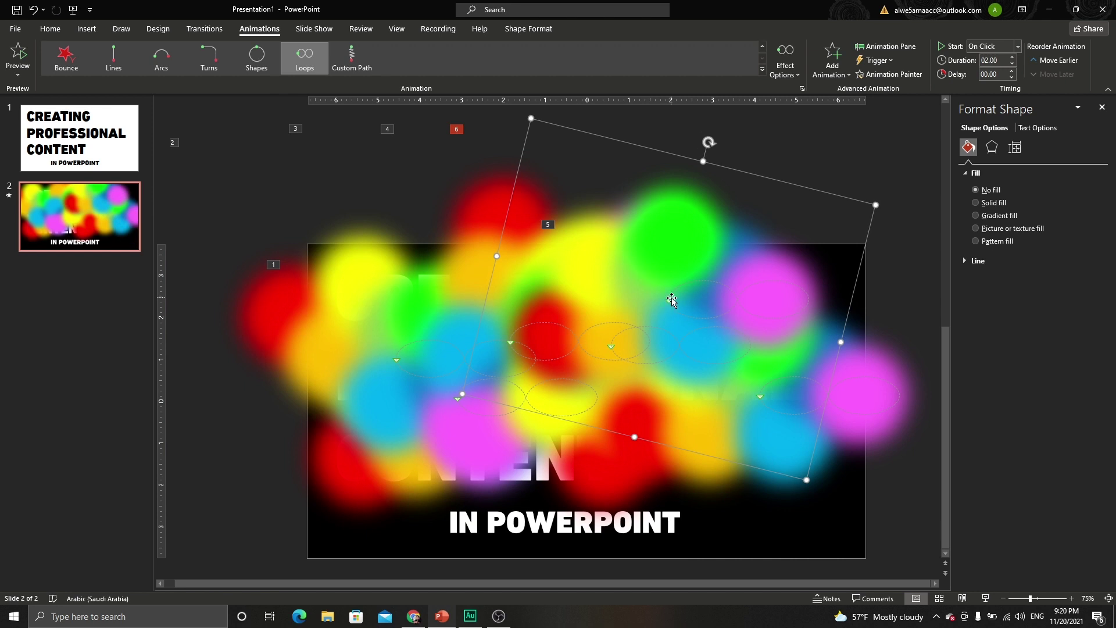
key("ctrl+z")
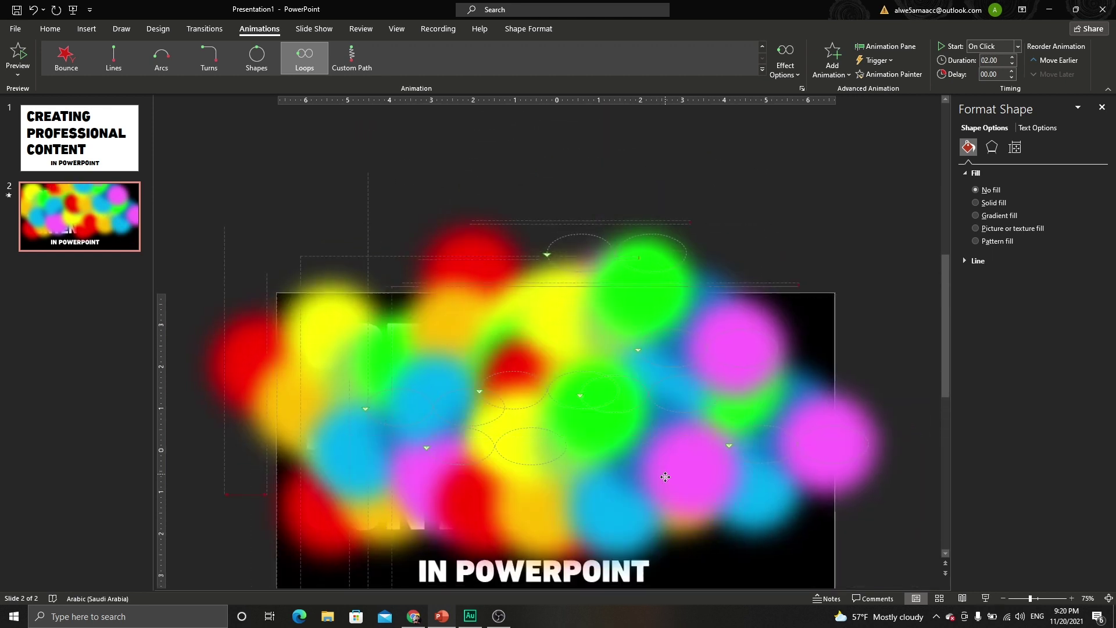
key("ctrl+y")
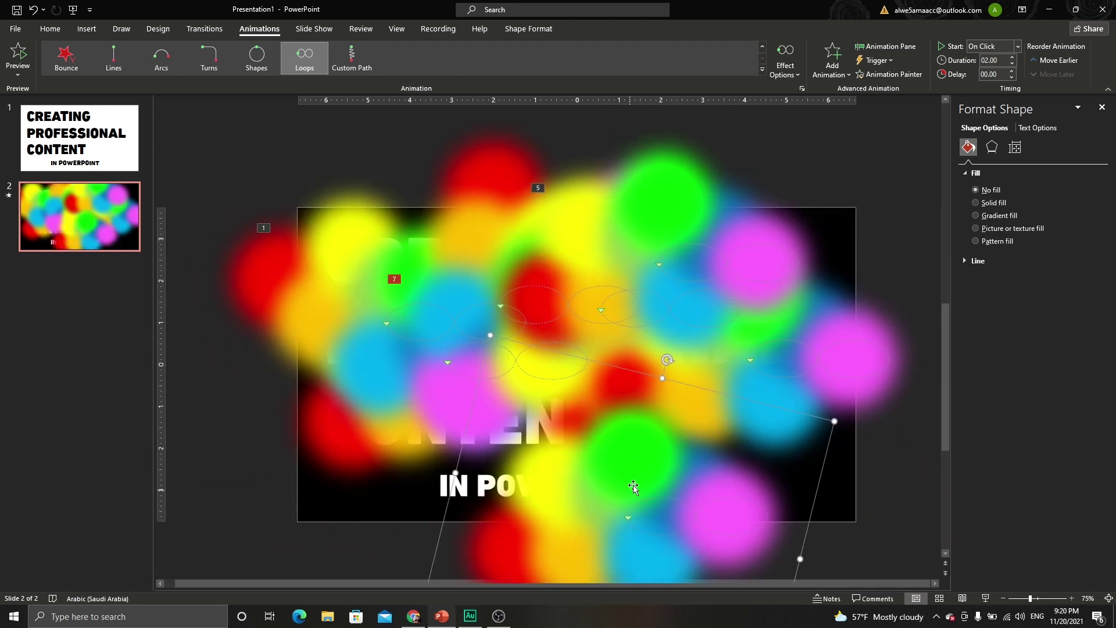
left_click_drag(678, 356, 581, 364)
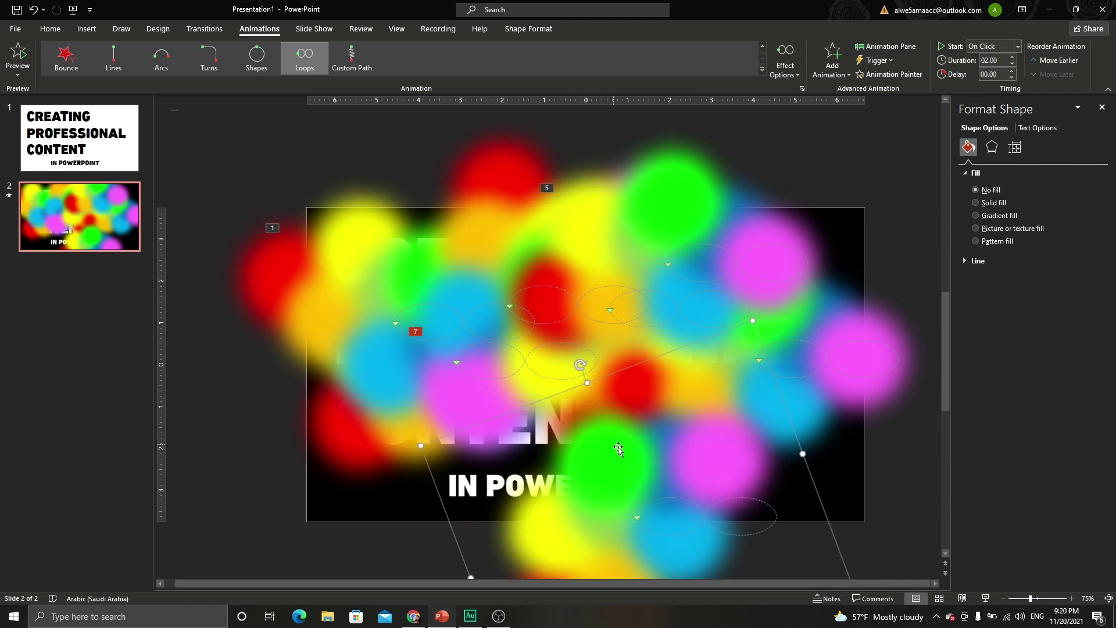
Step: Duplicate two more circle groups to the left, rotating and positioning each
left_click_drag(640, 465, 461, 421)
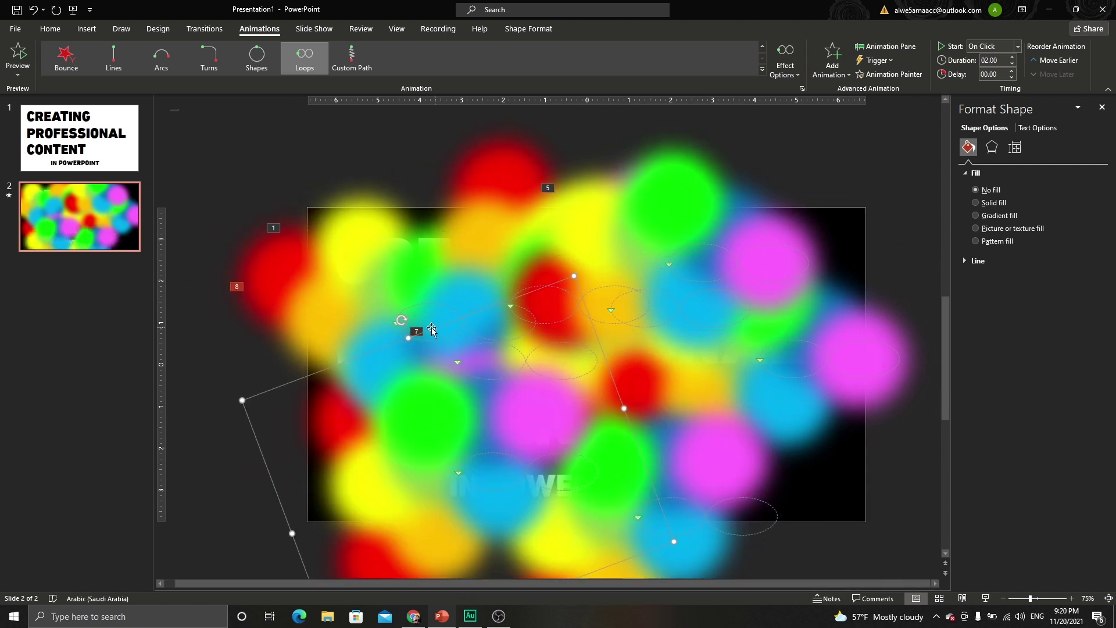
left_click_drag(402, 319, 406, 323)
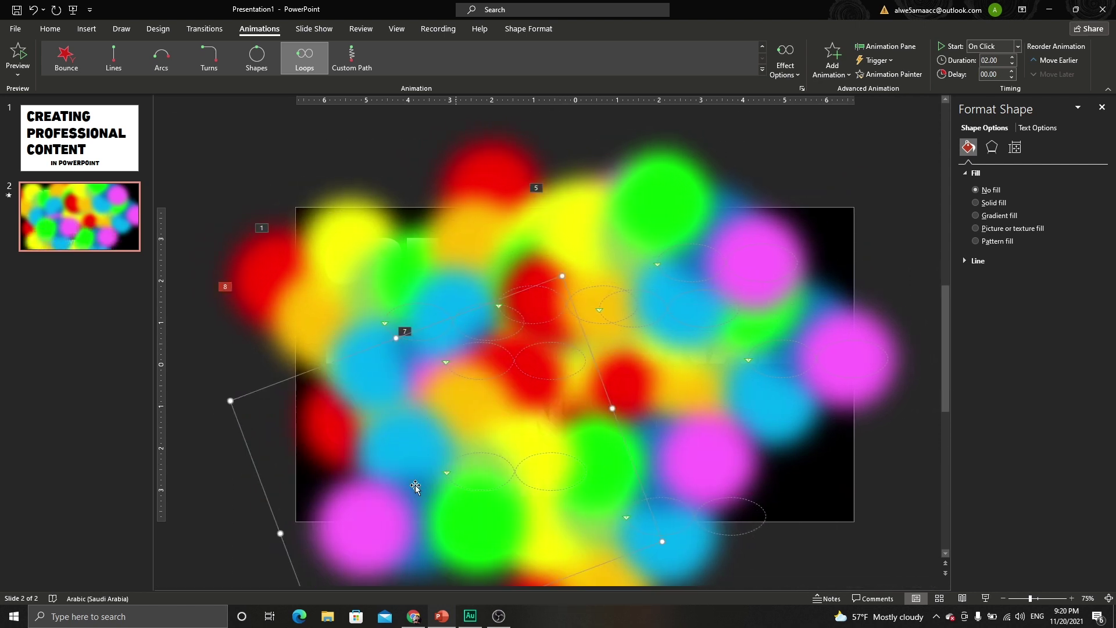
left_click_drag(479, 401, 535, 401)
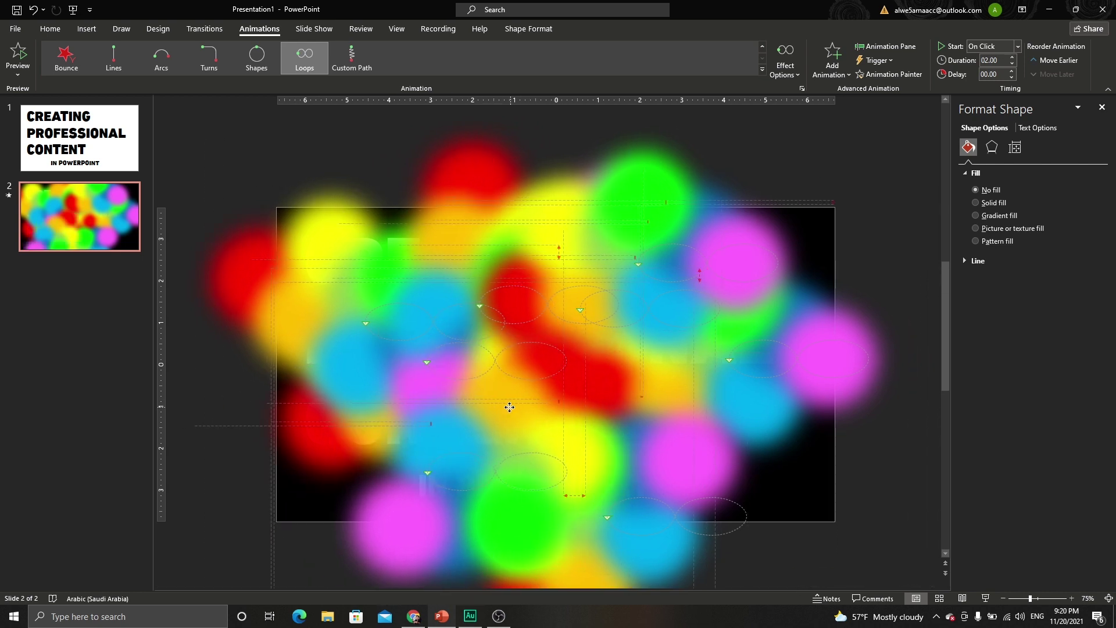
left_click_drag(507, 437, 420, 445)
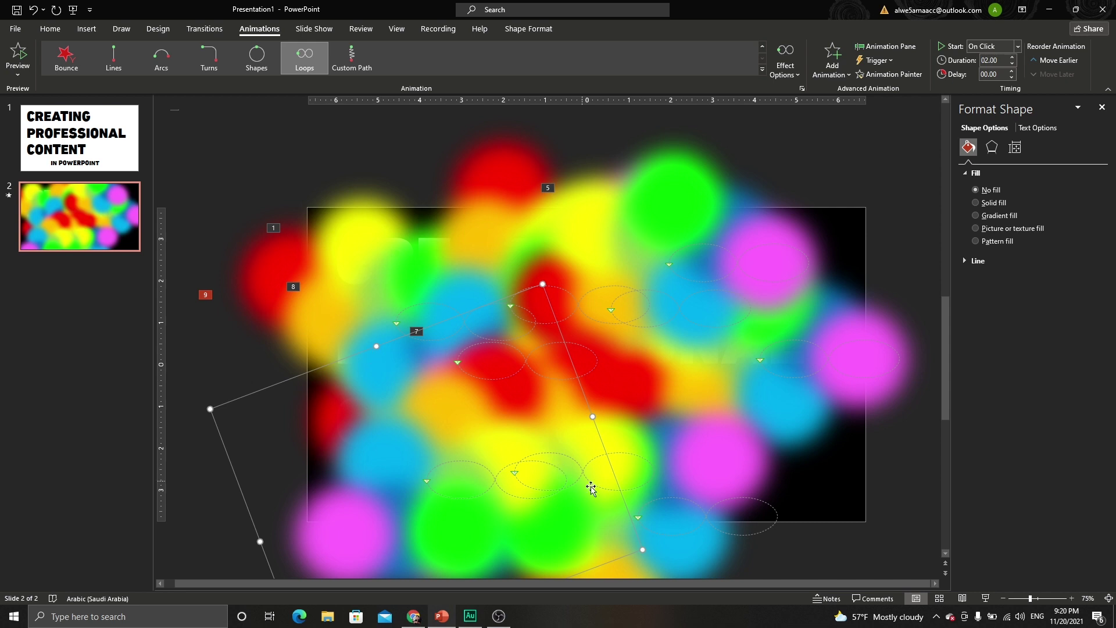
scroll(473, 470, "down", 1, "ctrl")
scroll(466, 505, "down", 1, "ctrl")
left_click_drag(467, 542, 526, 324)
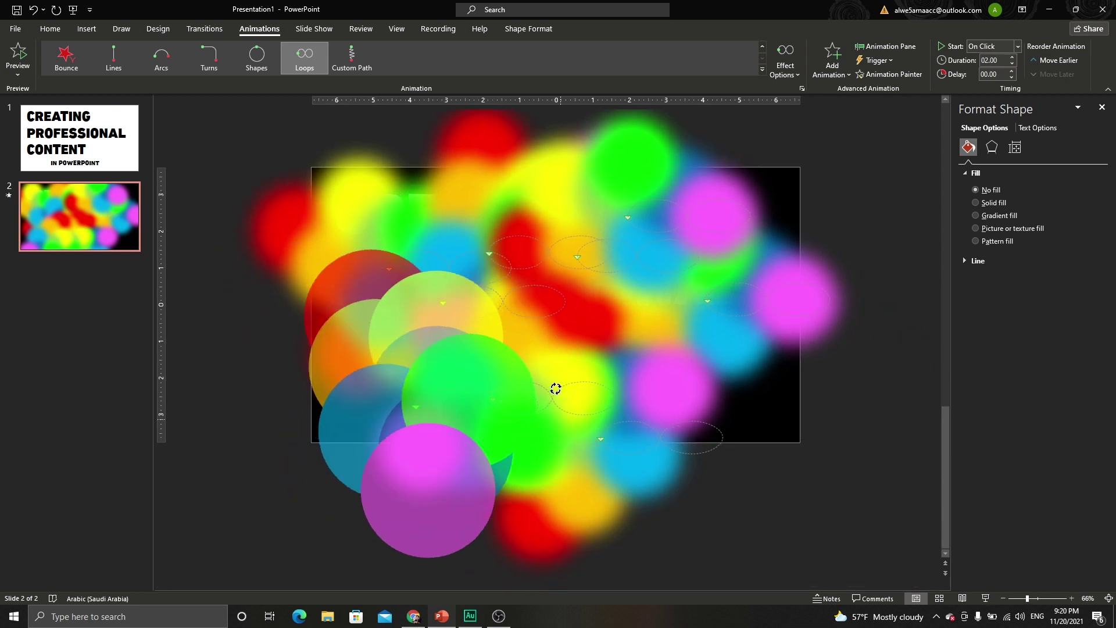
left_click_drag(432, 358, 319, 264)
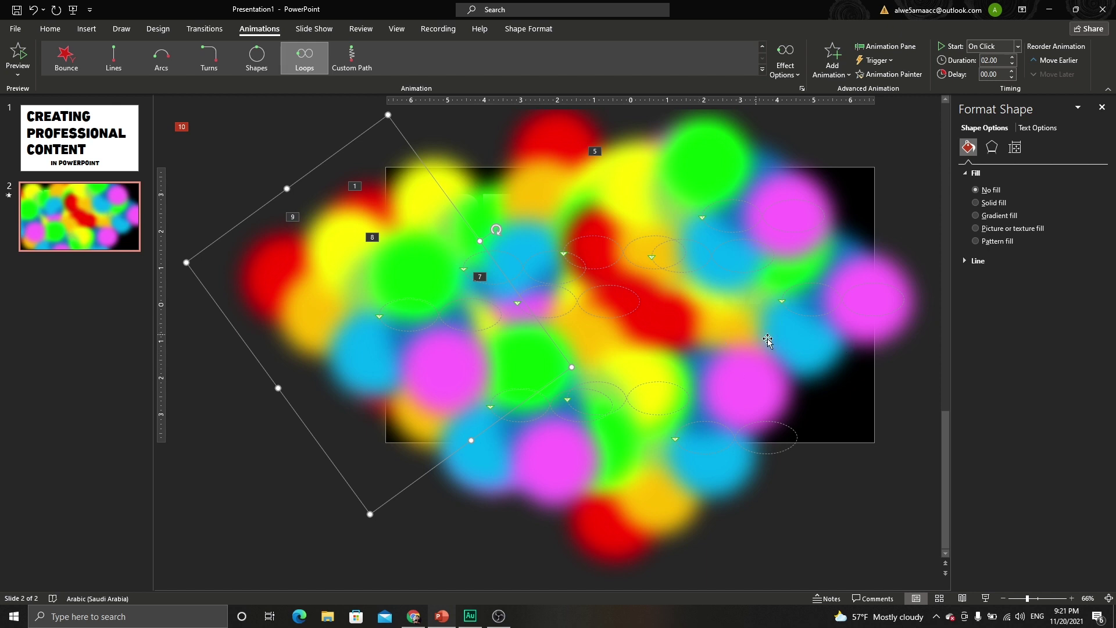
Step: Select all ten circle-group animations in the Animation Pane and set them to With Previous
left_click(887, 46)
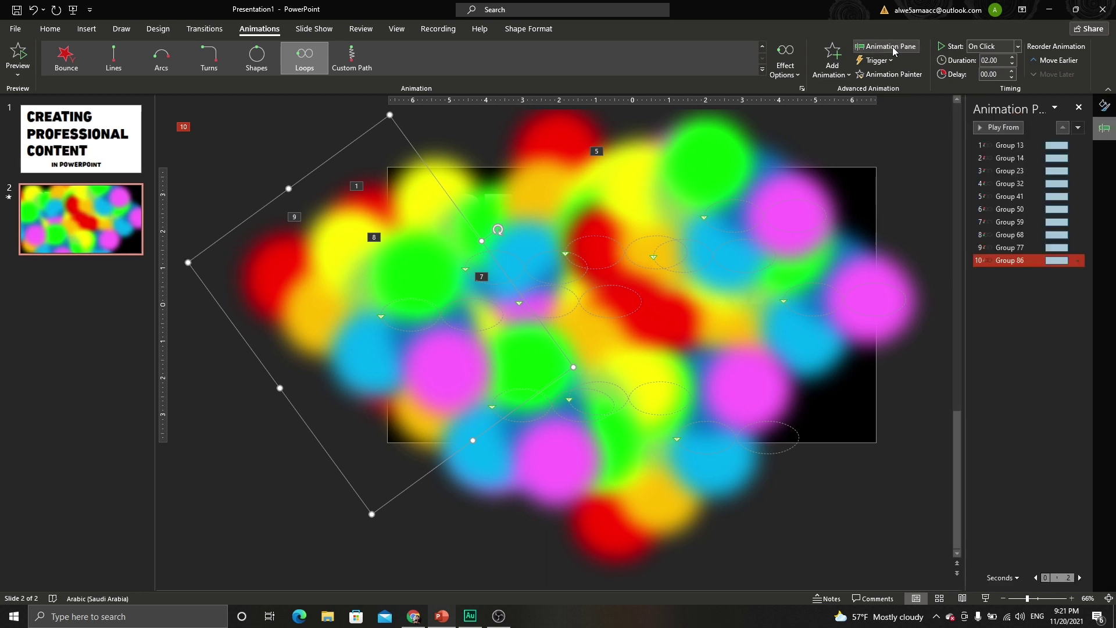
left_click(1035, 259, "shift")
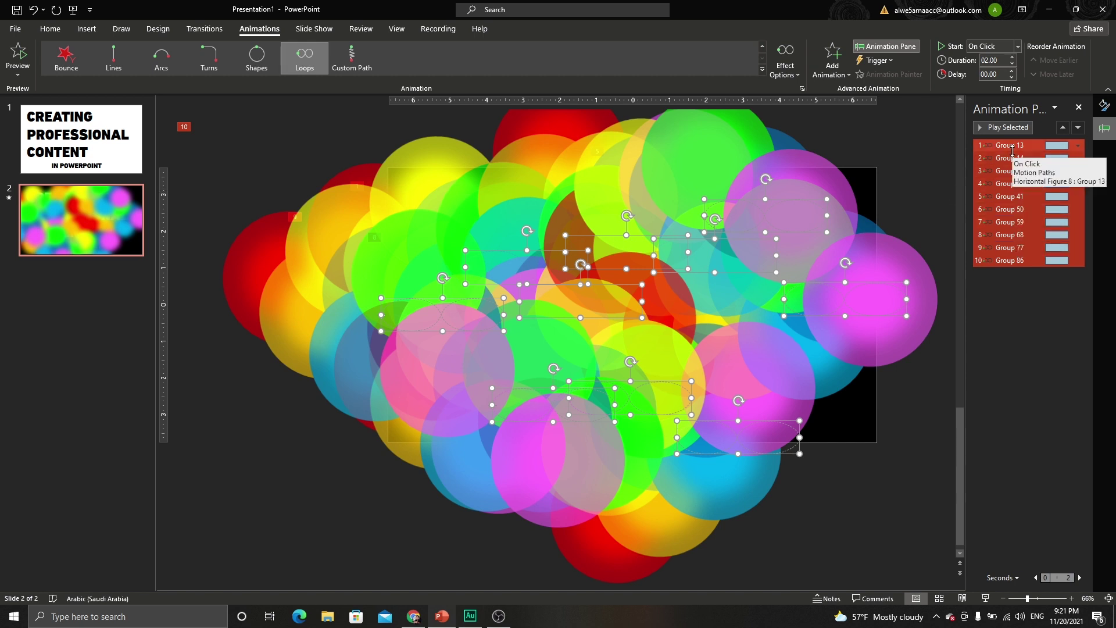
left_click(1019, 47)
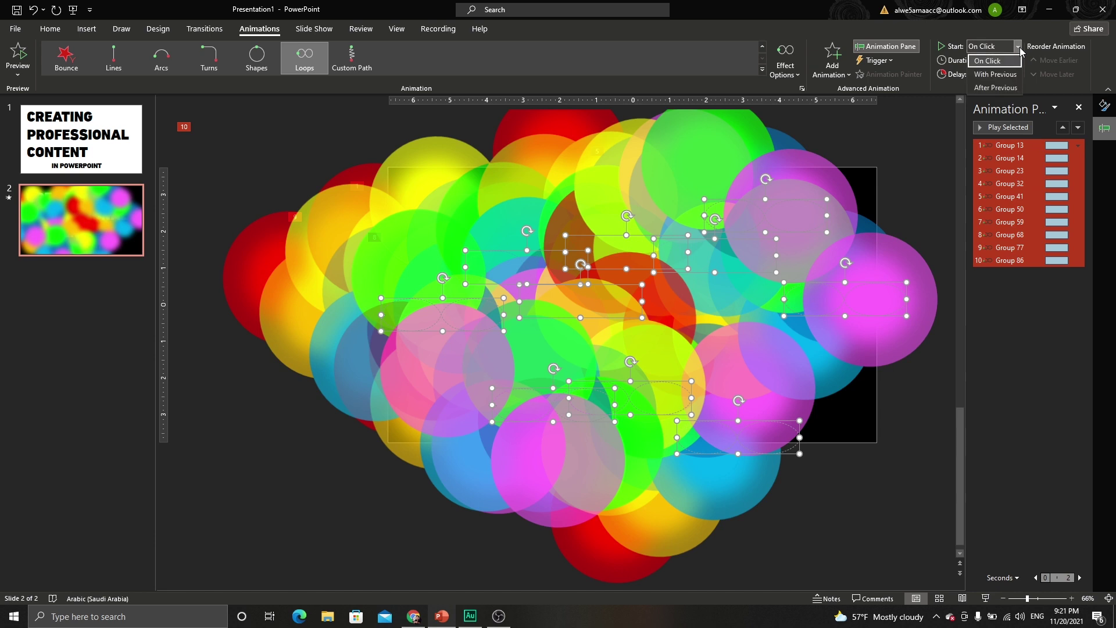
left_click(996, 74)
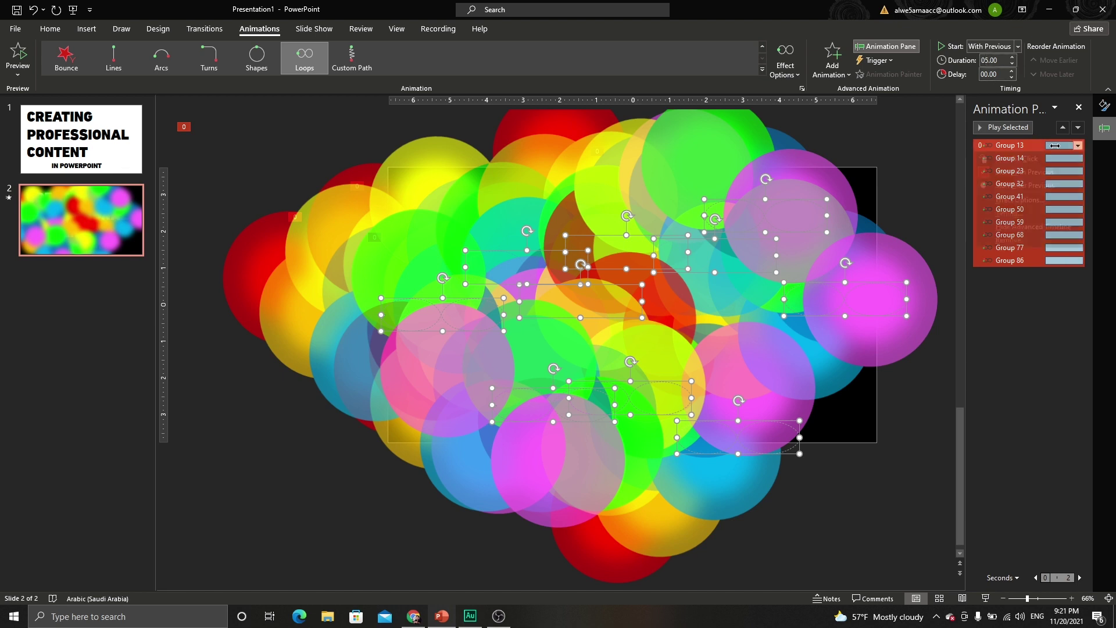
Step: Remove smooth start easing, set Repeat to Until End of Slide, and preview
right_click(1055, 146)
left_click(993, 200)
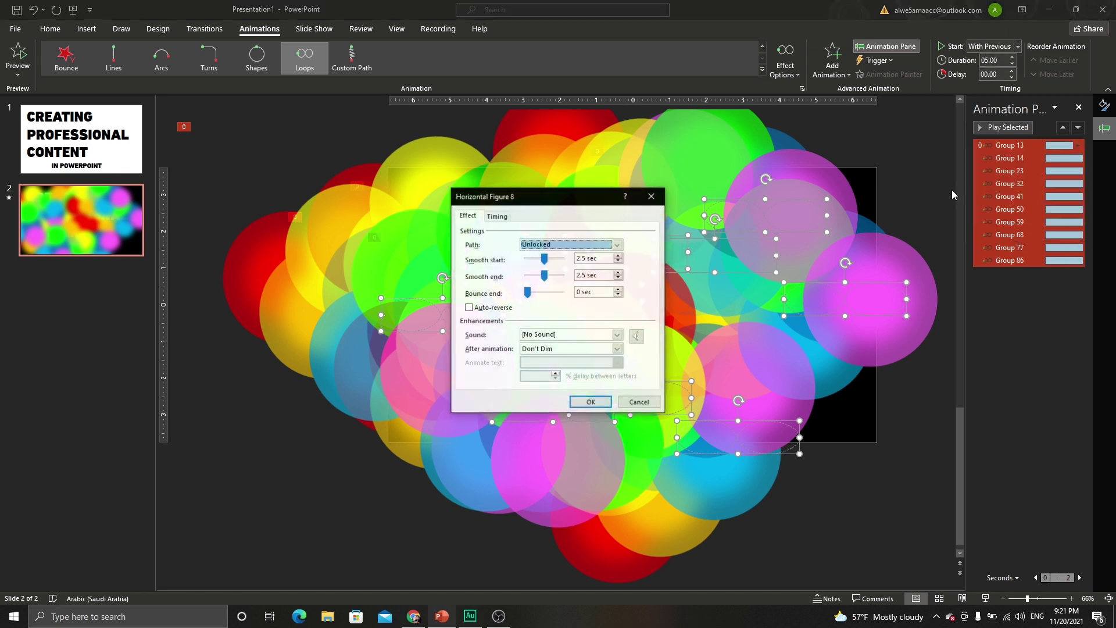
left_click_drag(544, 259, 504, 279)
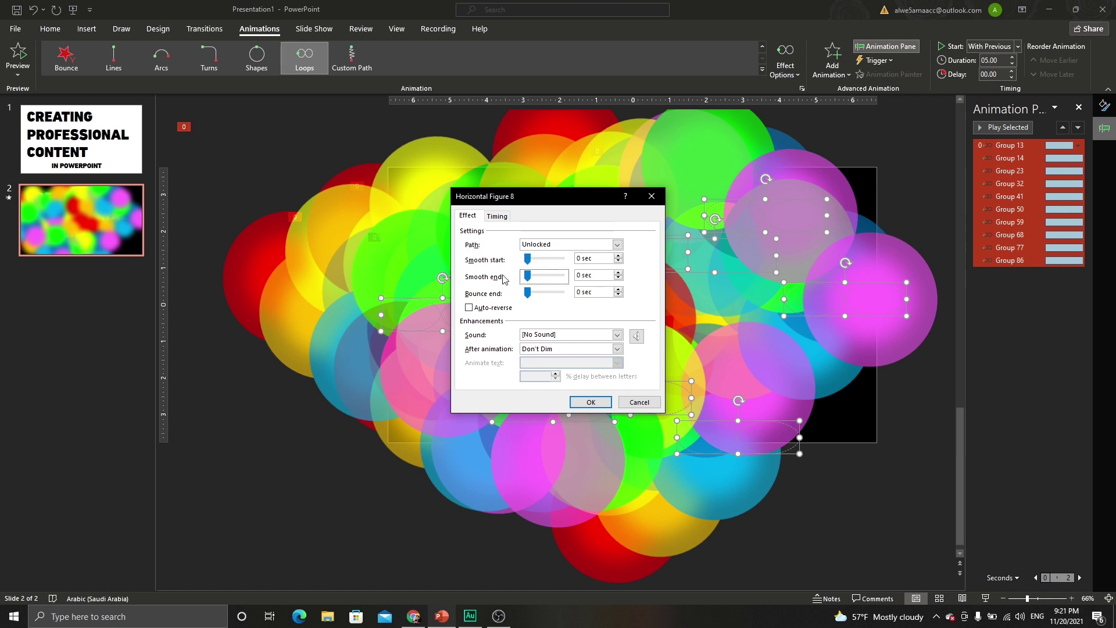
left_click(497, 216)
left_click(587, 274)
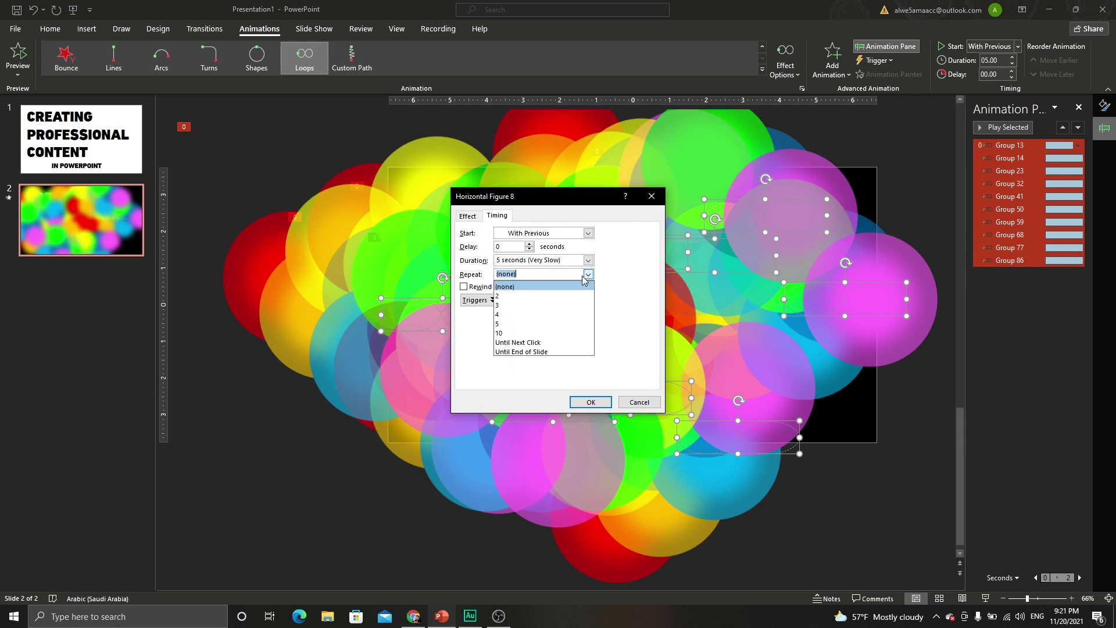
left_click(510, 350)
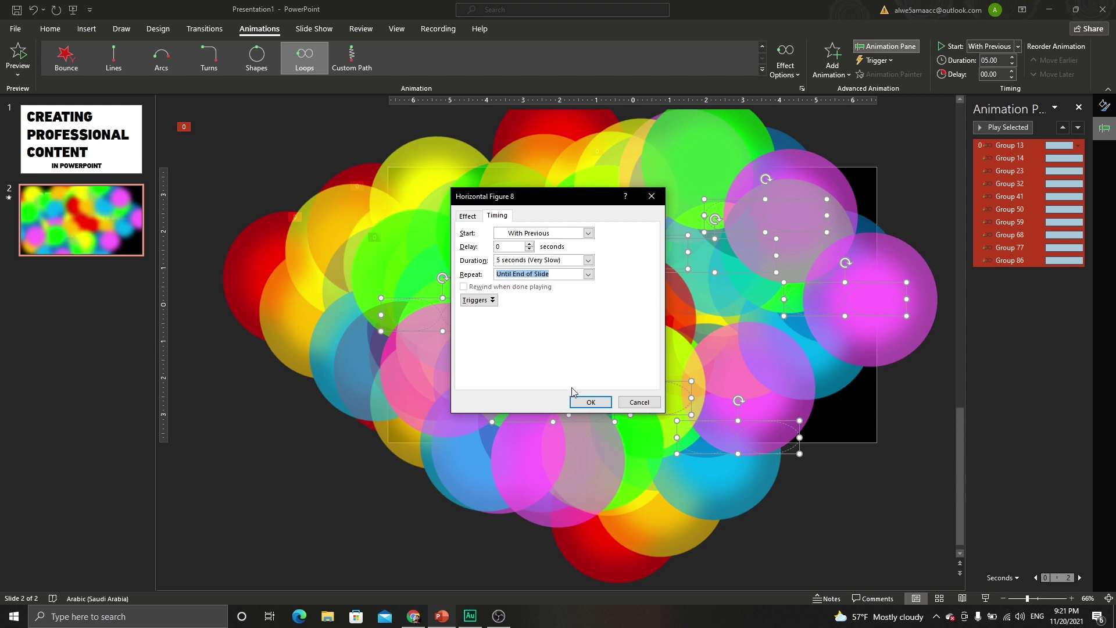
left_click(588, 402)
left_click(1026, 142)
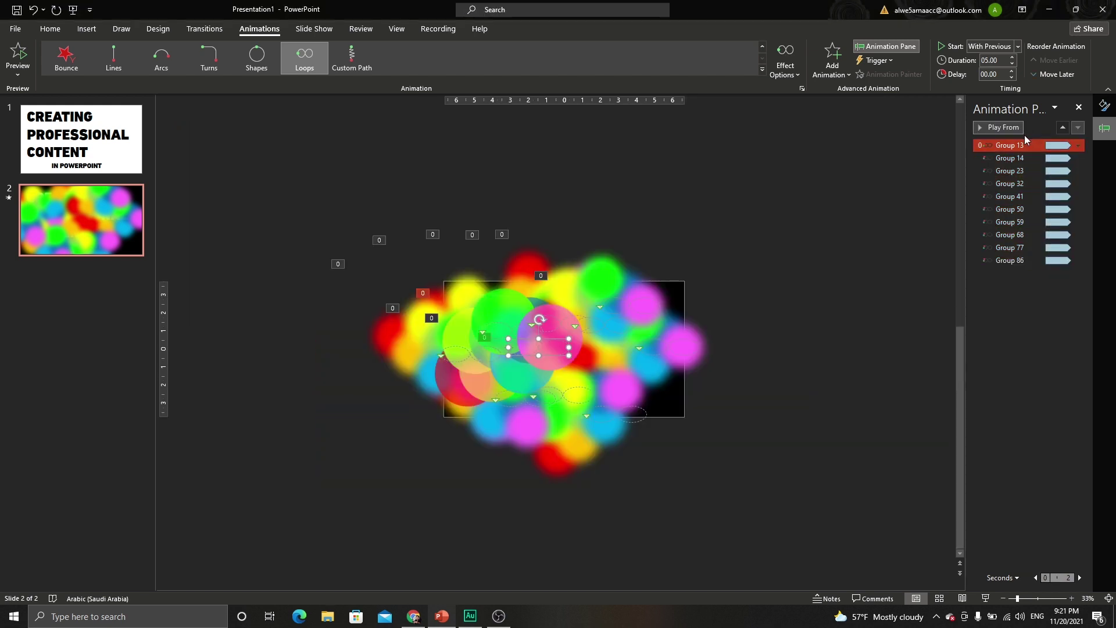
left_click(998, 127)
Step: Duplicate Group 86 twice with Ctrl+D, placing one copy up-right and one down-left
left_click(391, 331)
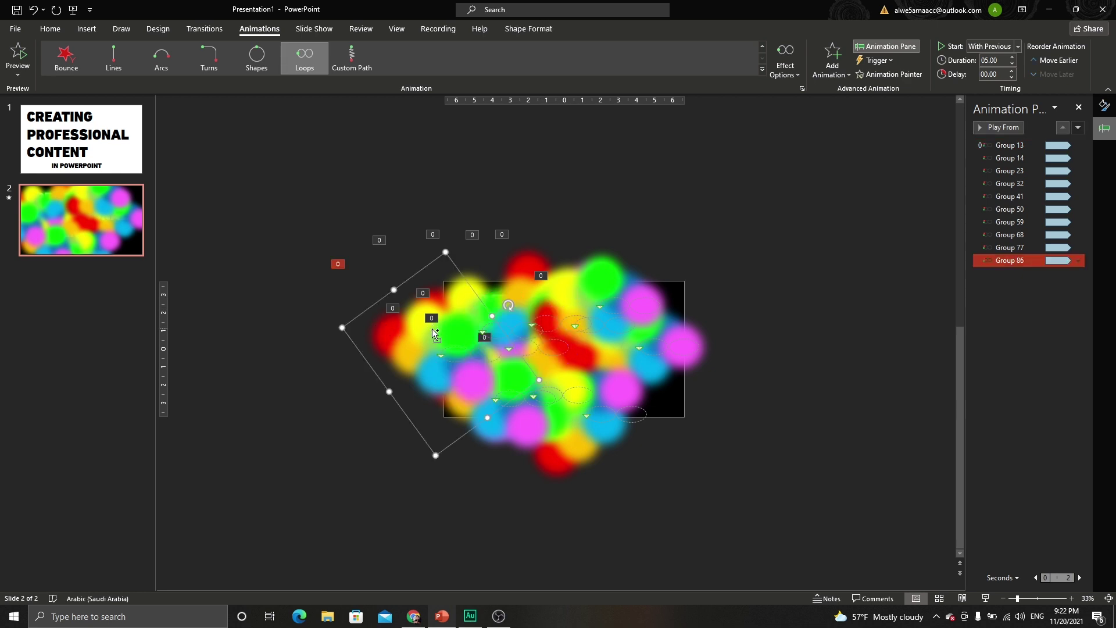
key("ctrl+d")
left_click_drag(475, 297, 495, 236)
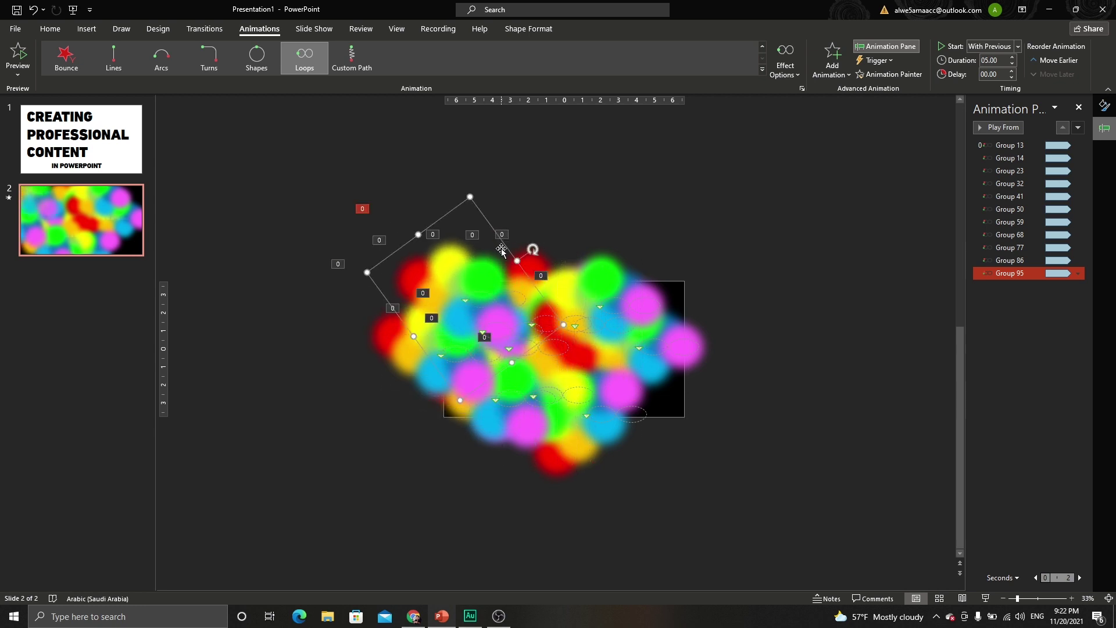
key("ctrl+d")
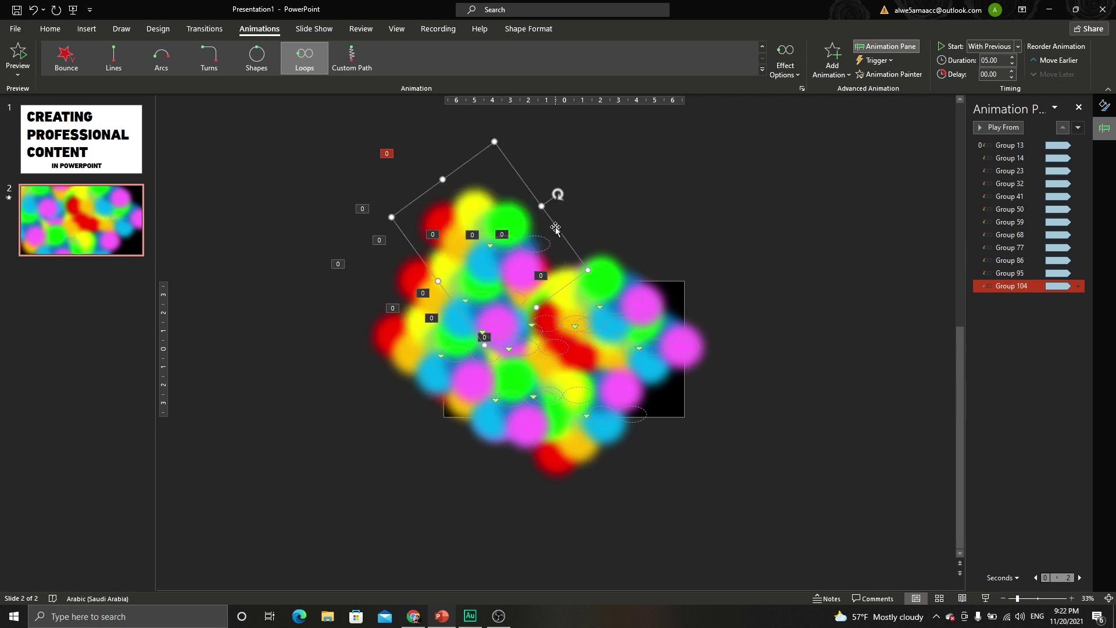
left_click_drag(556, 228, 485, 374)
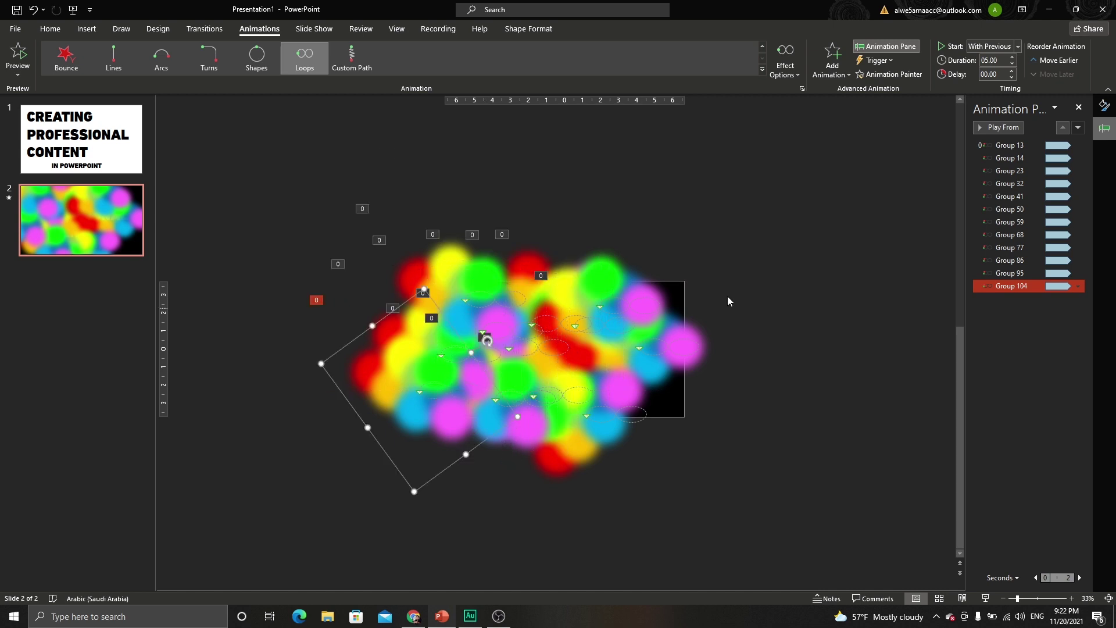
Step: Preview the slide's animations from the start, then stop the preview
left_click(1006, 146)
left_click(996, 129)
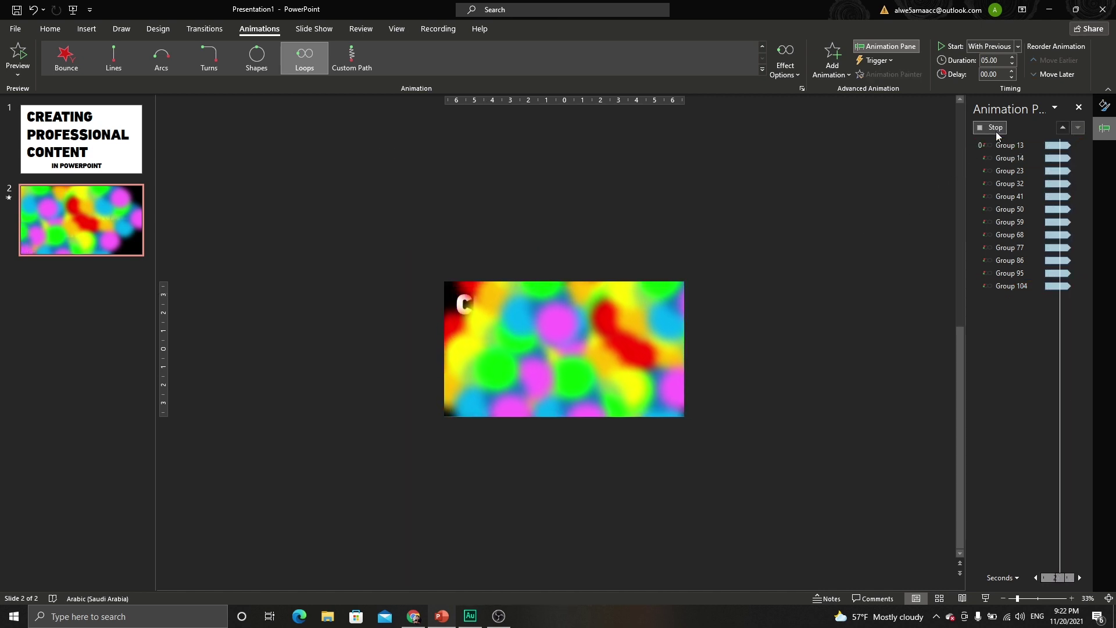
left_click(546, 298)
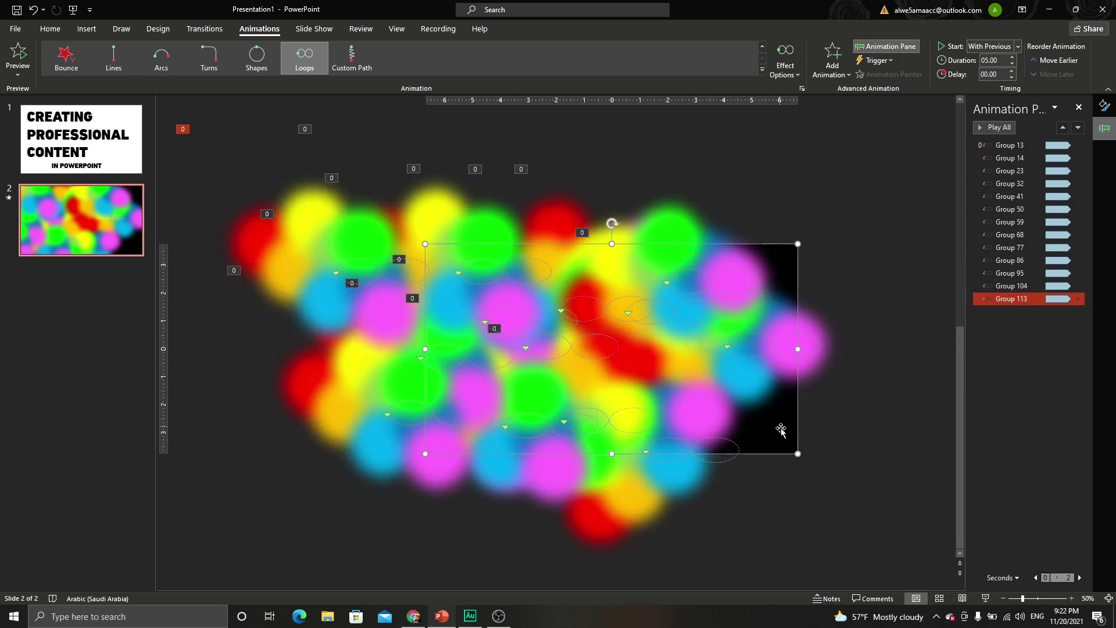
Step: Set the title group's animation to None, bring it to front, and start the slide show
left_click(780, 426)
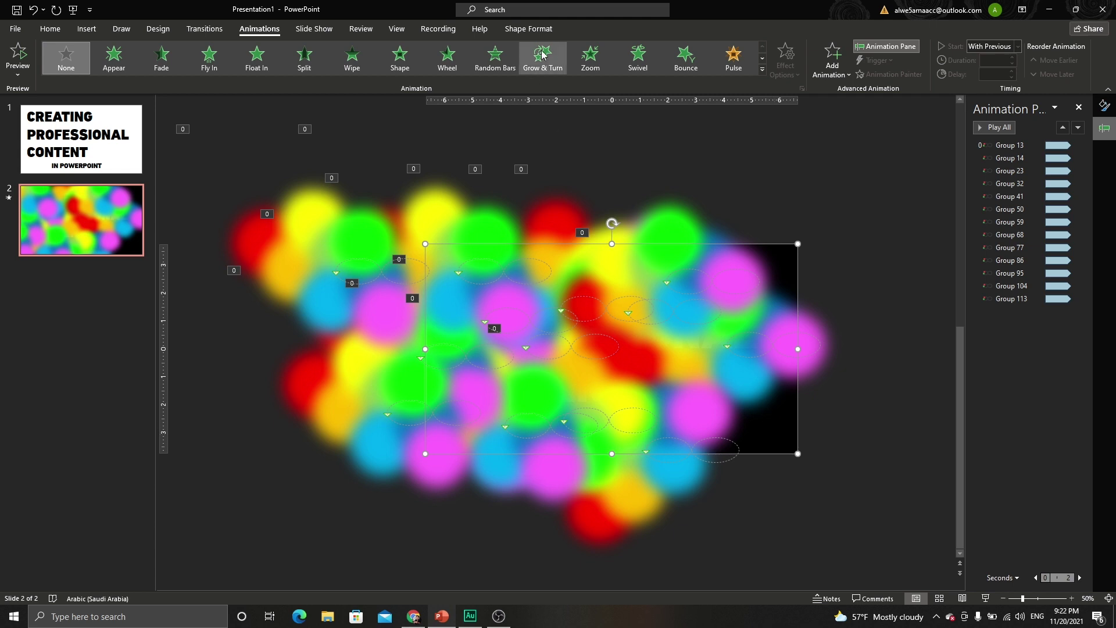
left_click(529, 29)
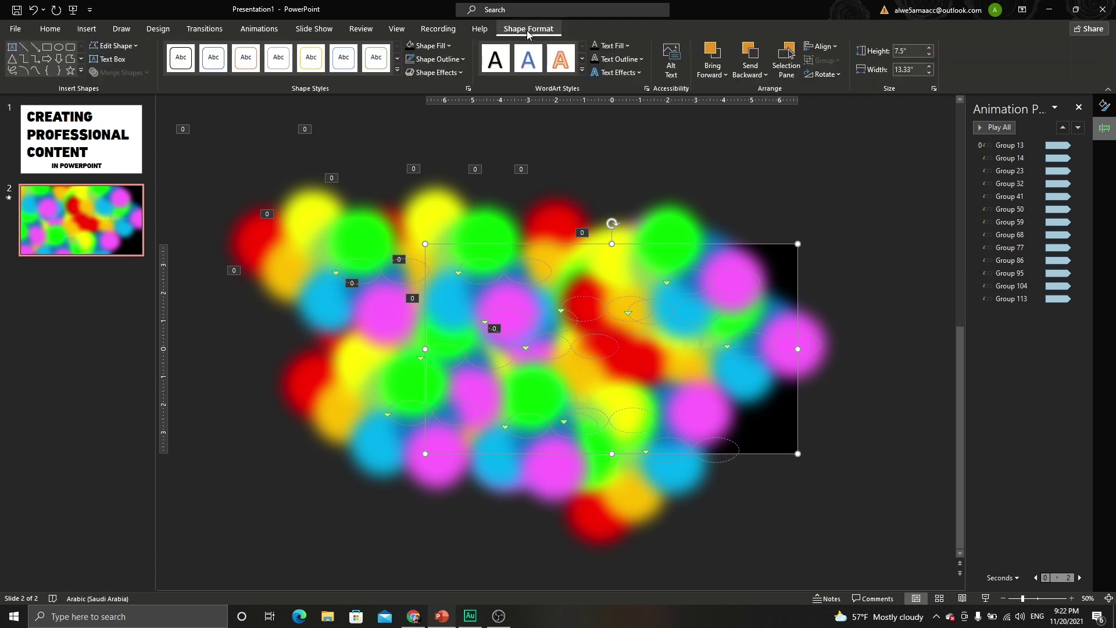
left_click(726, 75)
left_click(724, 110)
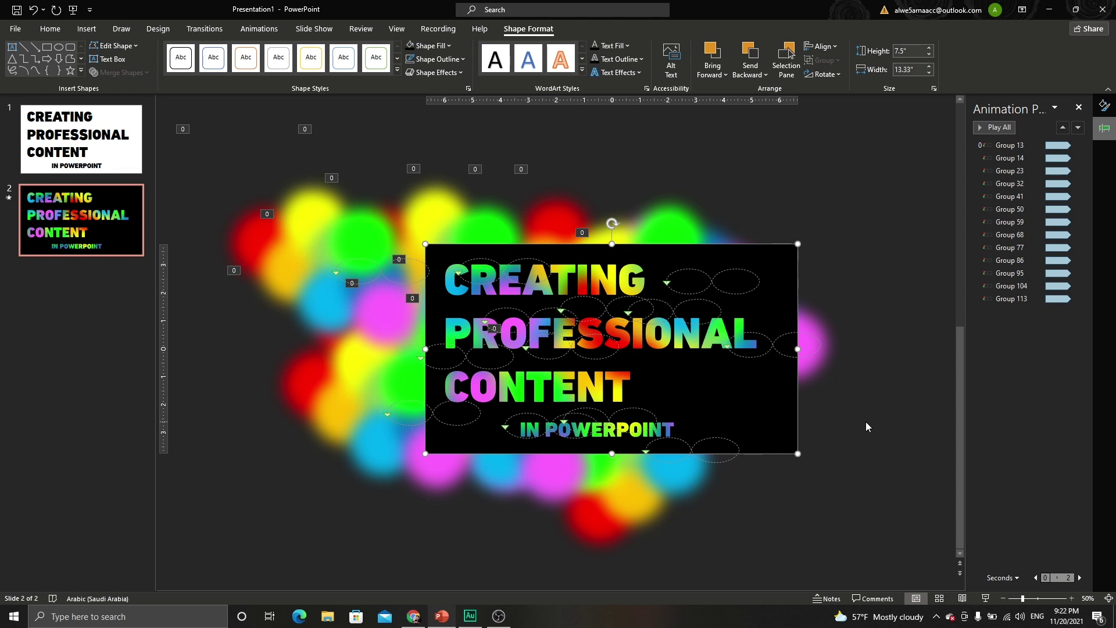
left_click(987, 599)
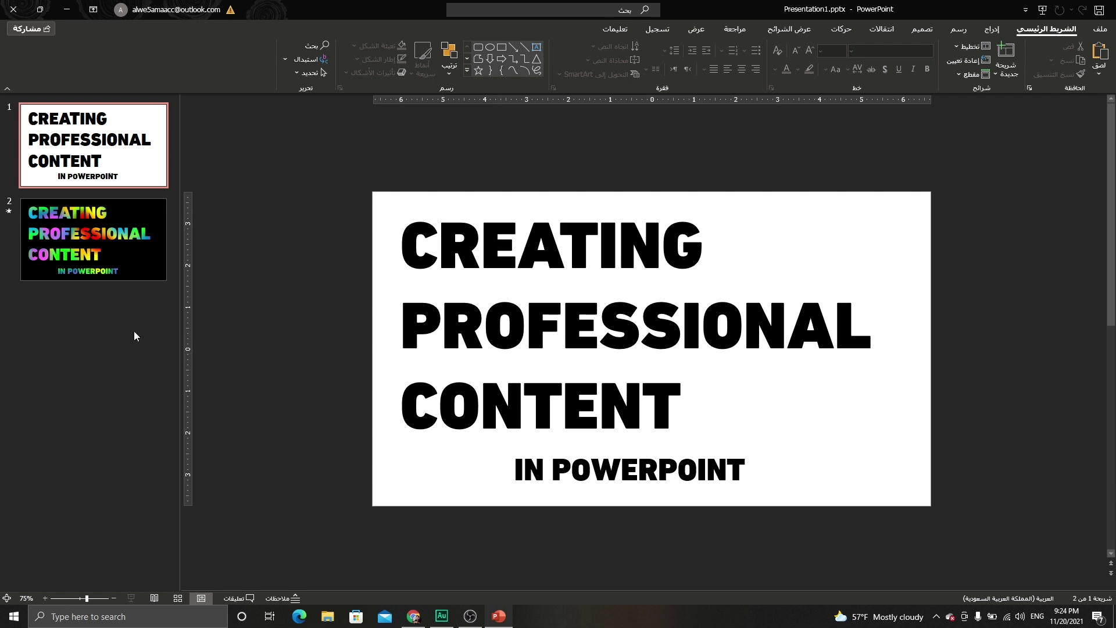
Step: Add a new blank slide 3 after the rainbow title slide
right_click(105, 327)
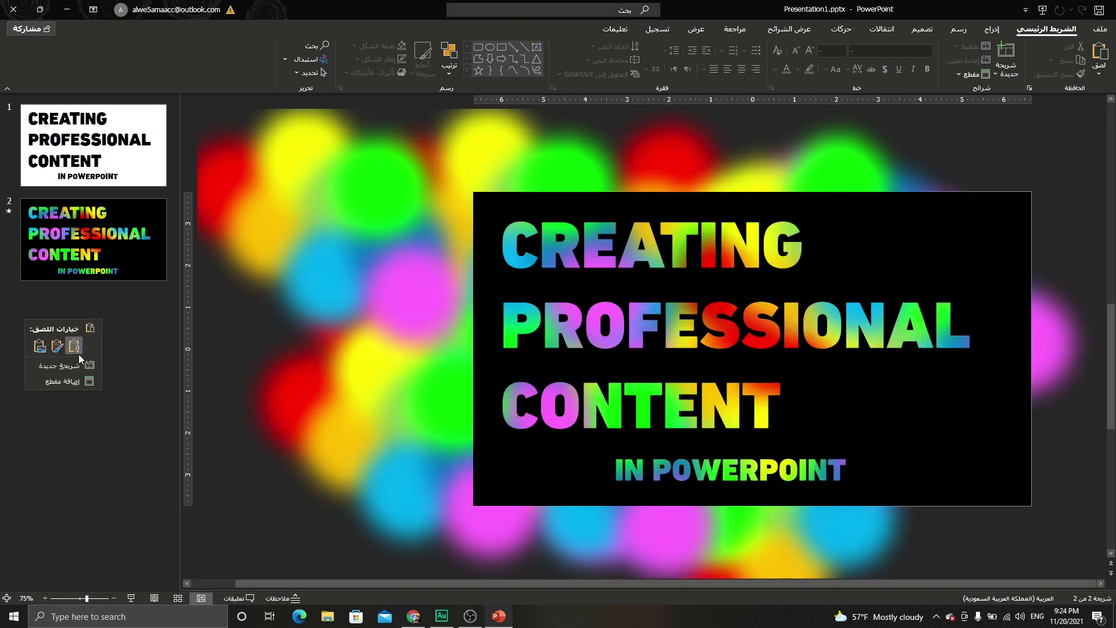
left_click(76, 362)
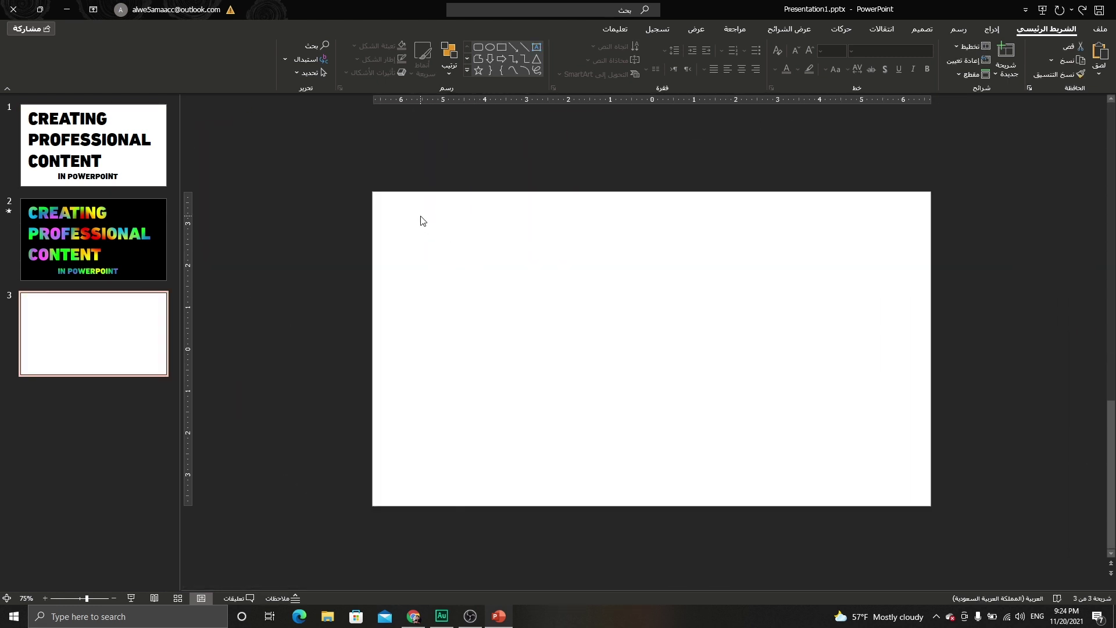
left_click(993, 27)
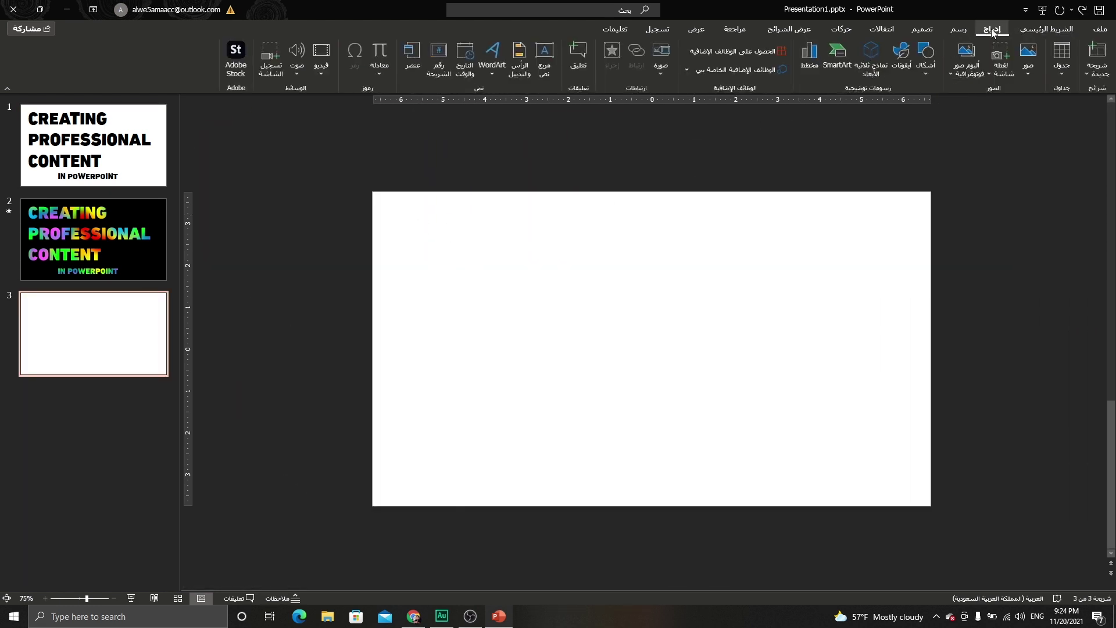
Step: Cover slide 3 with a black-filled rectangle, then select the title text boxes on slide 1
left_click(929, 70)
left_click(900, 103)
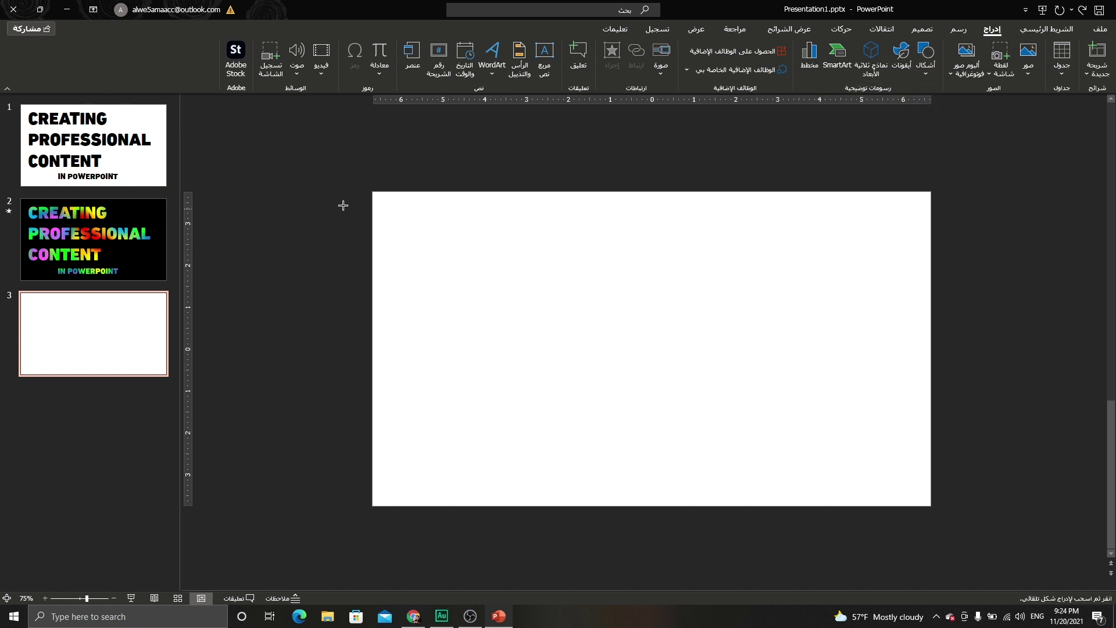
left_click_drag(374, 192, 931, 506)
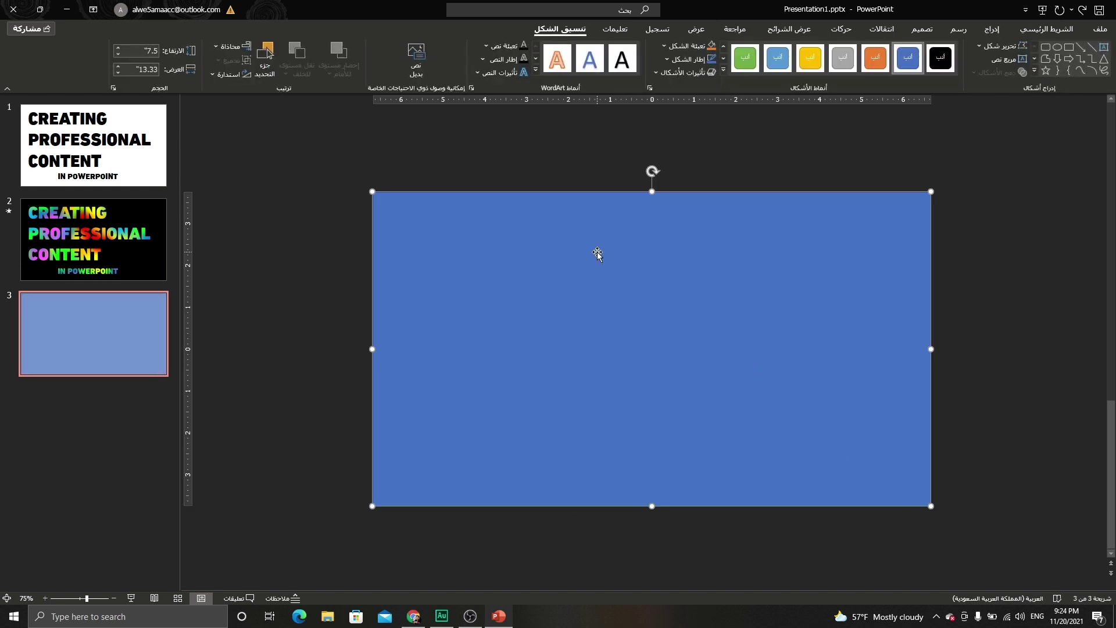
left_click(687, 60)
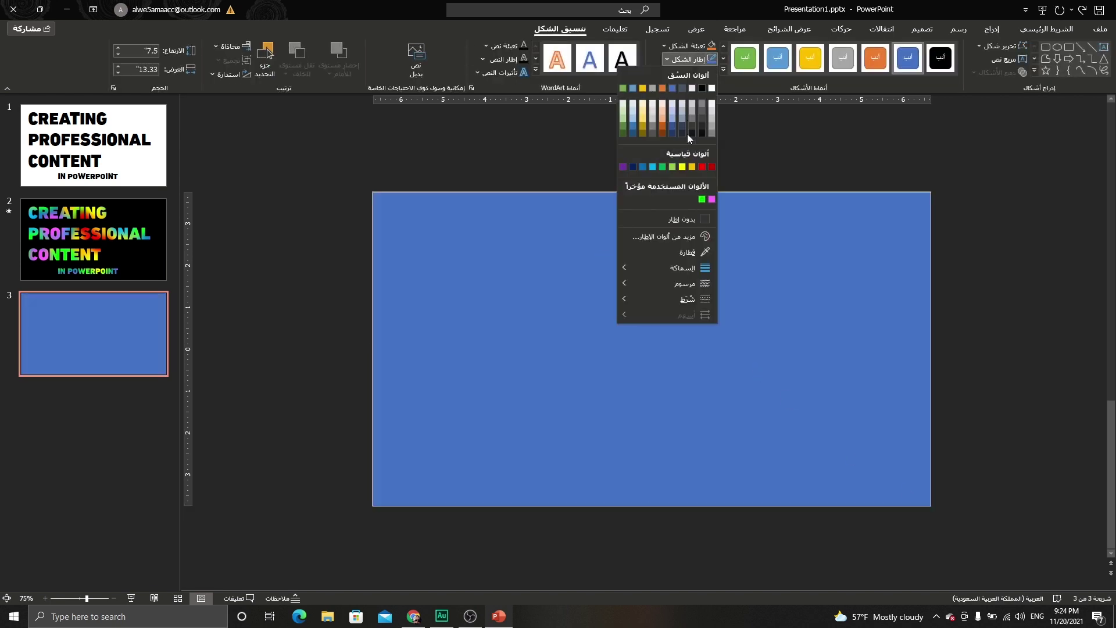
left_click(681, 219)
left_click(691, 49)
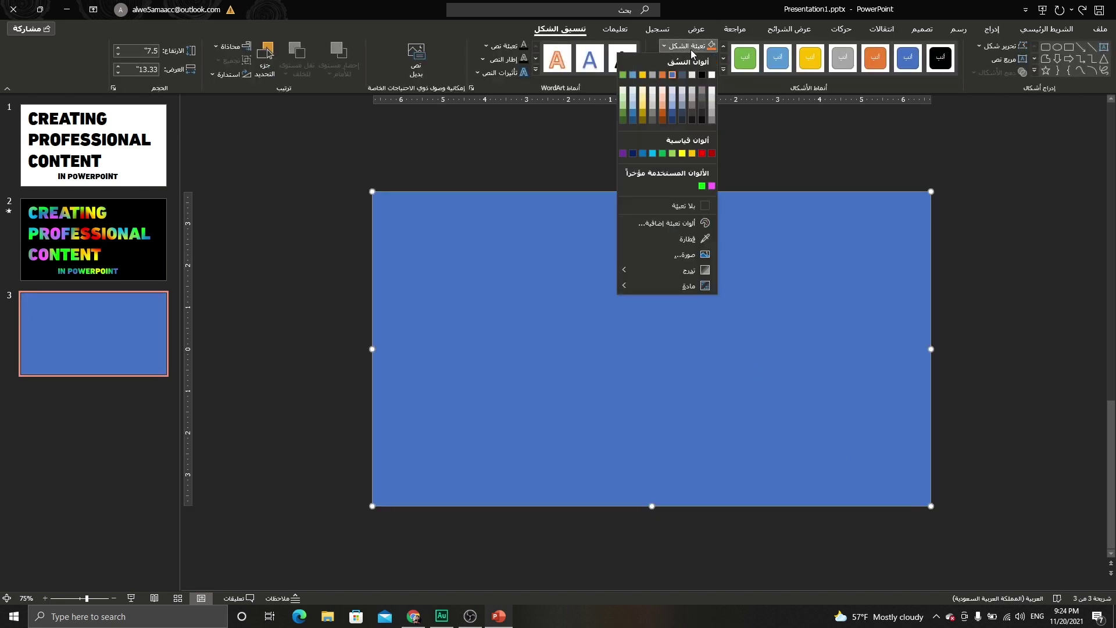
left_click(703, 74)
left_click(93, 145)
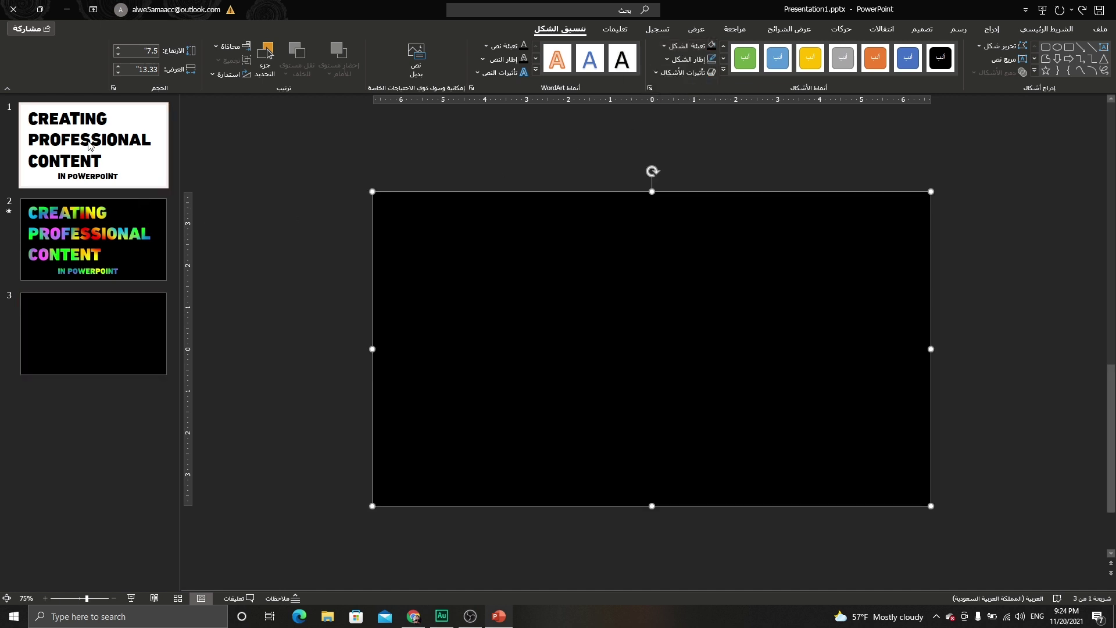
left_click(448, 471)
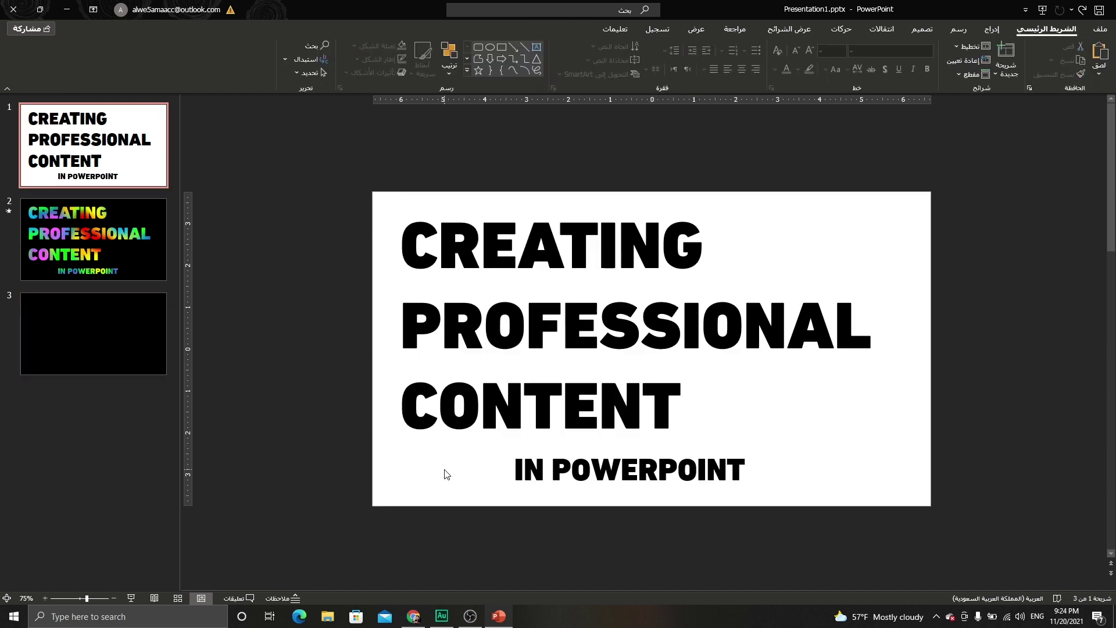
Step: Copy slide 1's title and subtitle text boxes onto slide 3 and make their text white
key("ctrl+a")
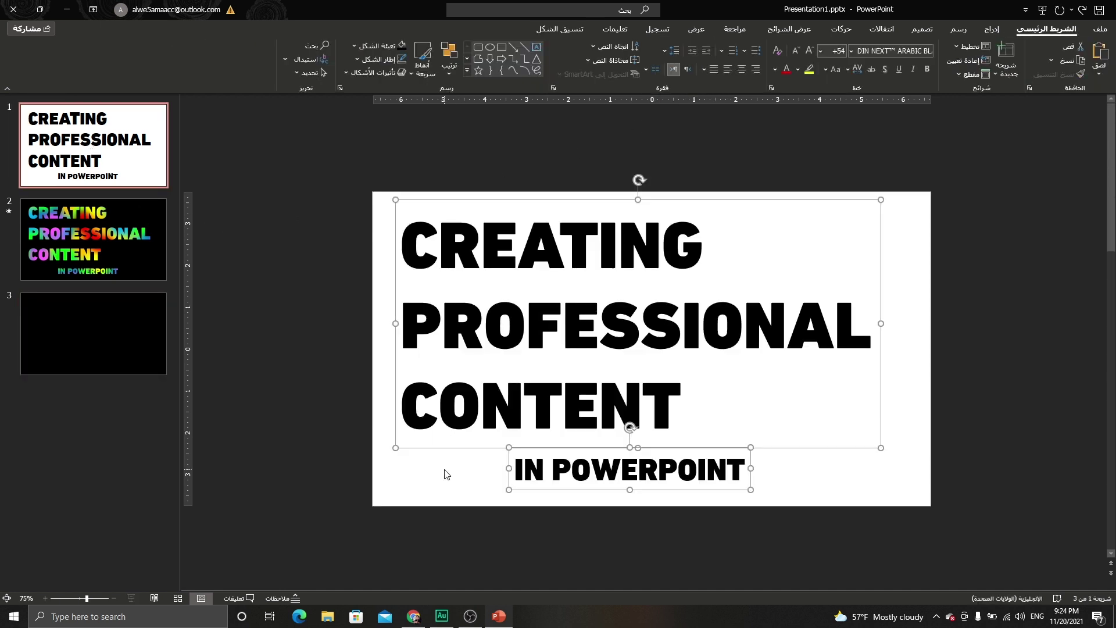
left_click(117, 326)
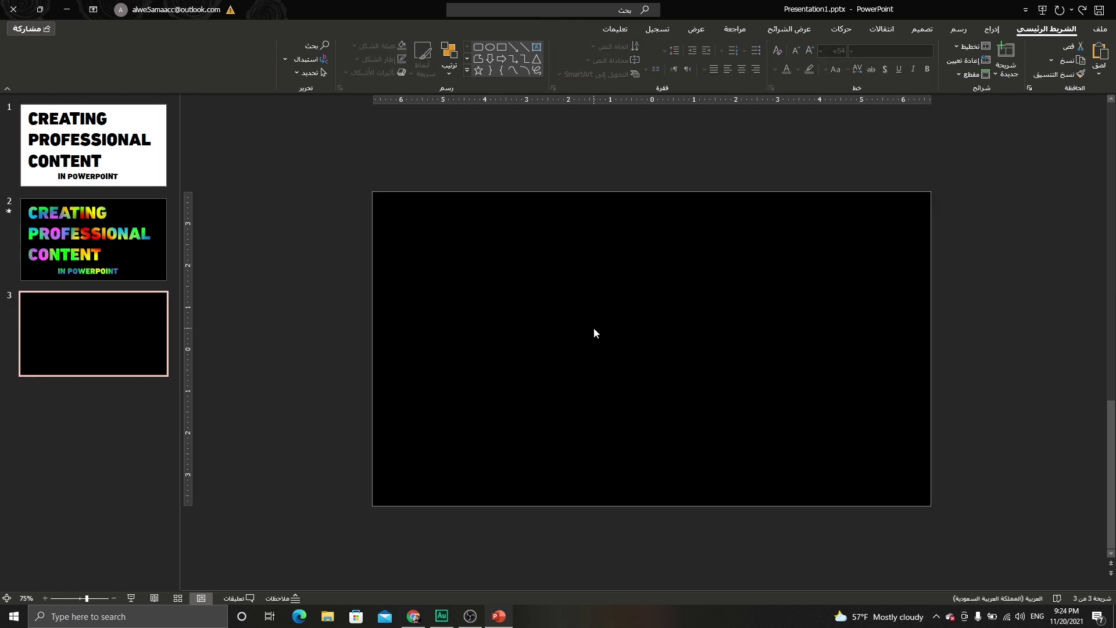
key("ctrl+v")
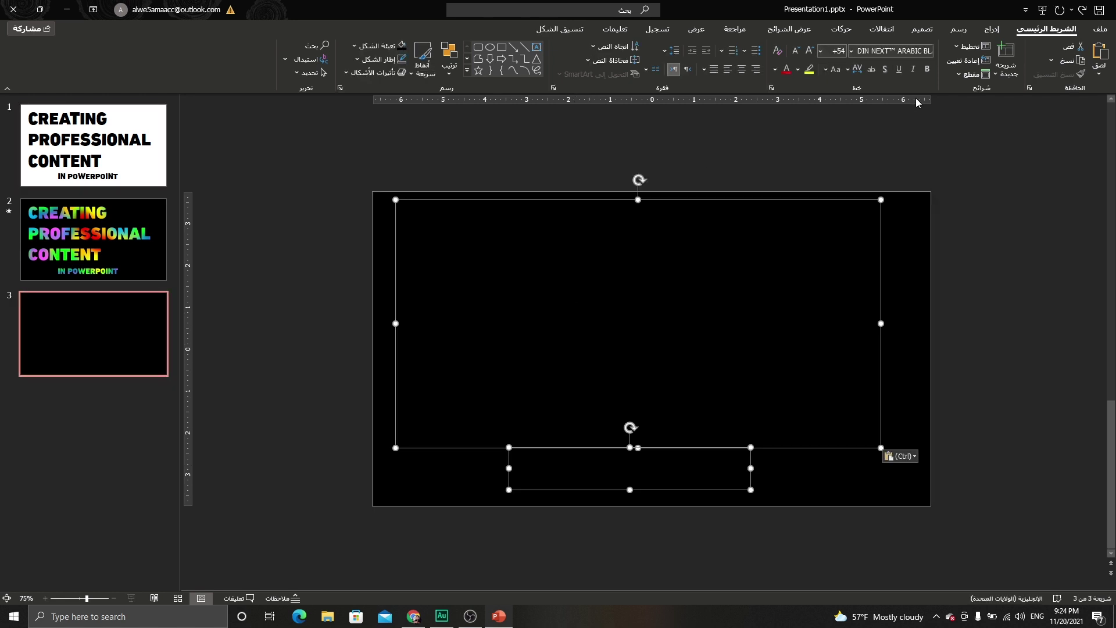
left_click(775, 69)
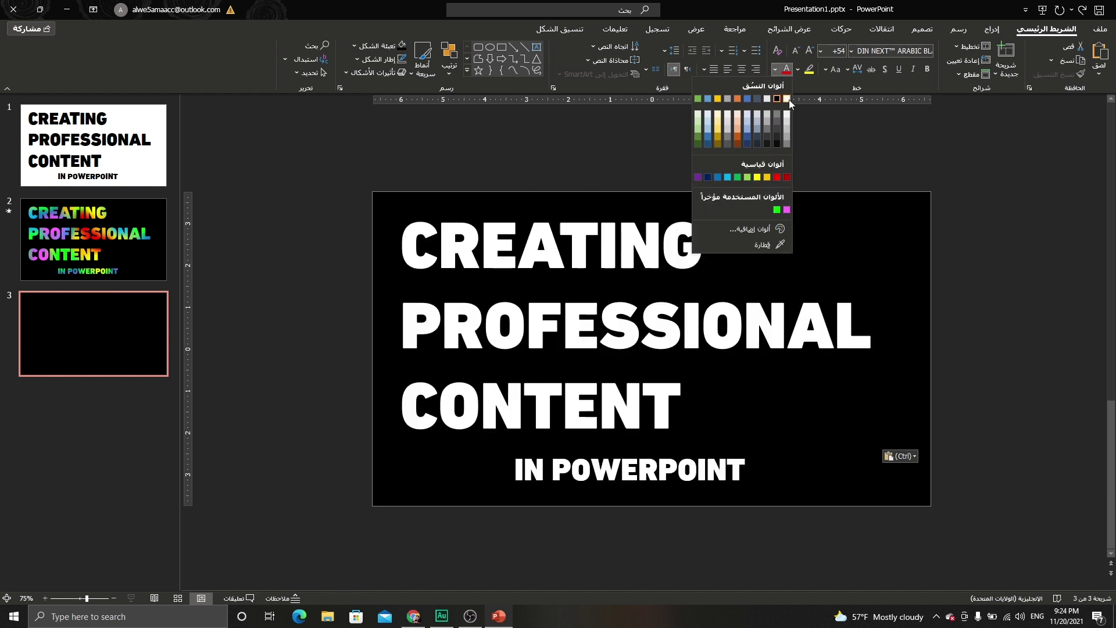
left_click(789, 99)
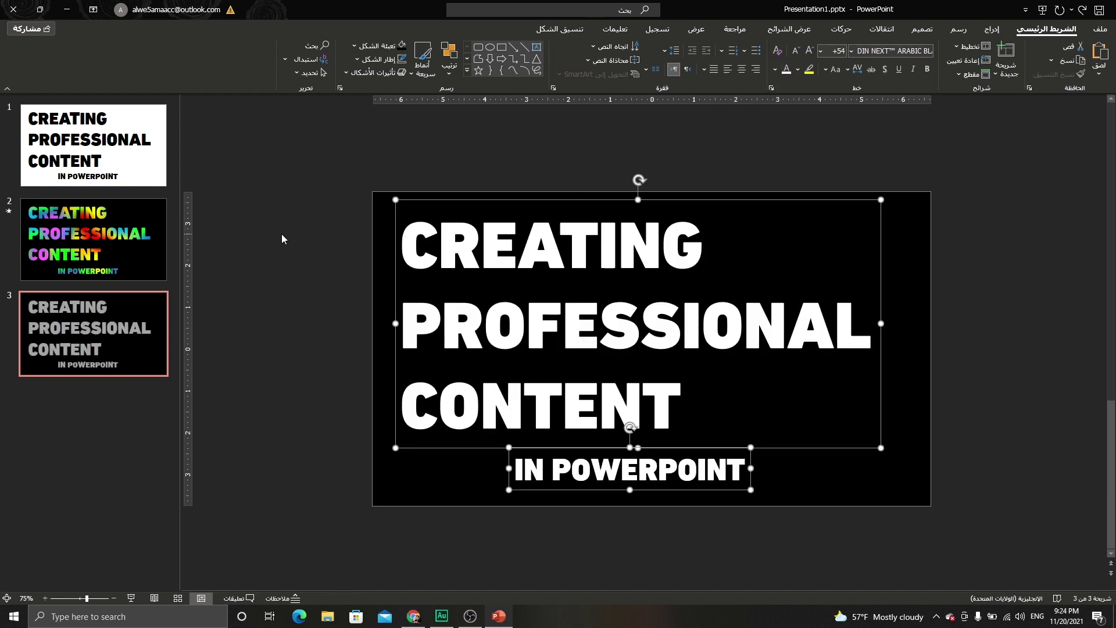
Step: Select the black rectangle together with the title and IN POWERPOINT text boxes
left_click(373, 222)
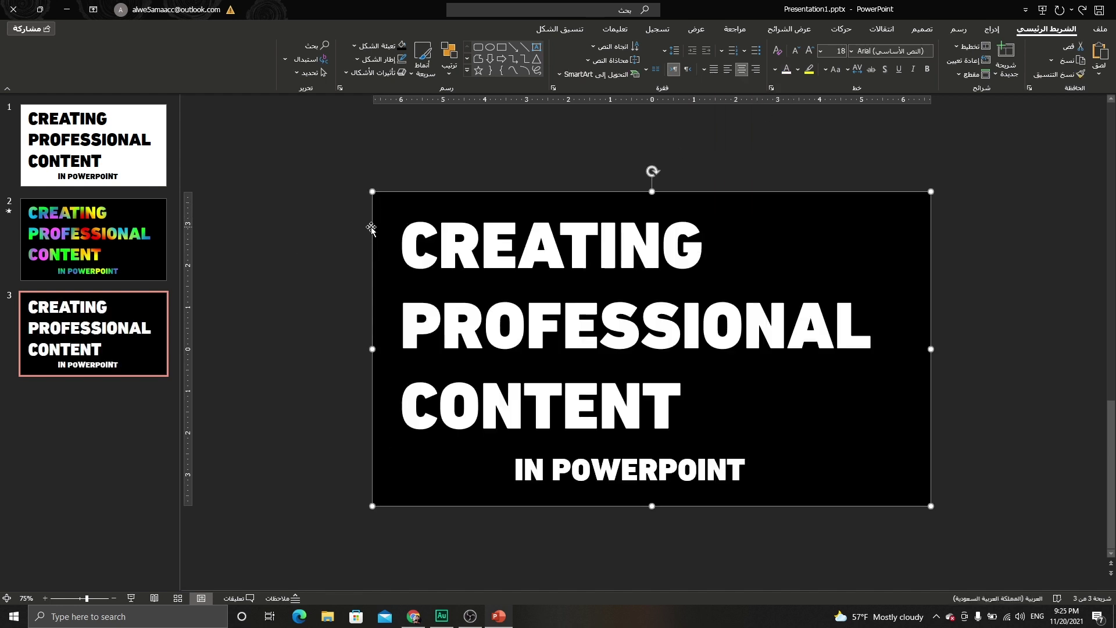
left_click(465, 252, "shift")
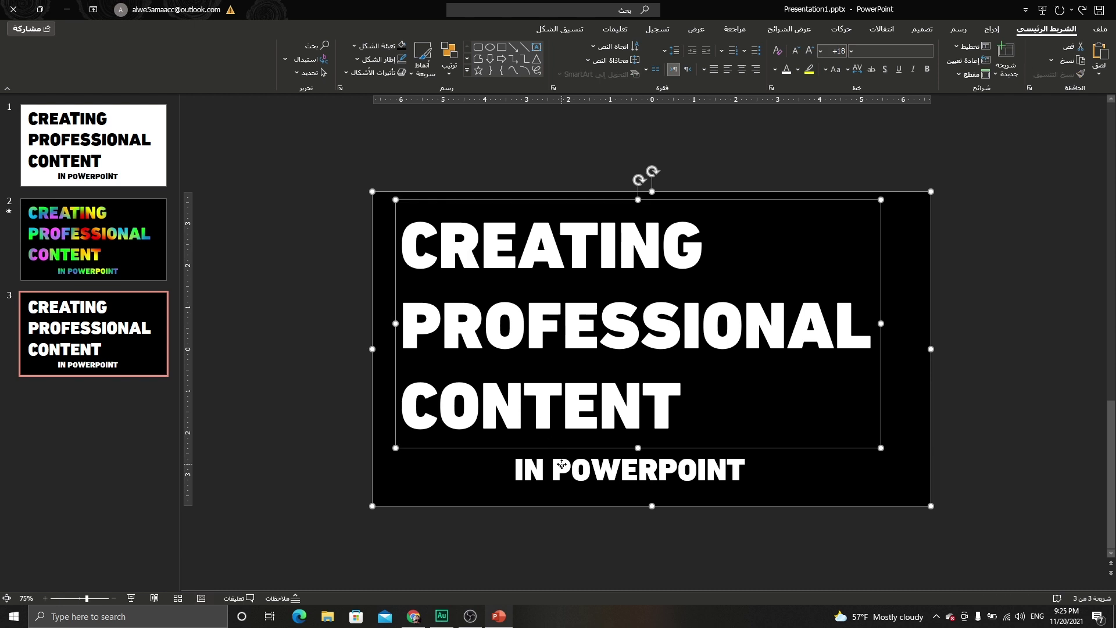
left_click(562, 464, "shift")
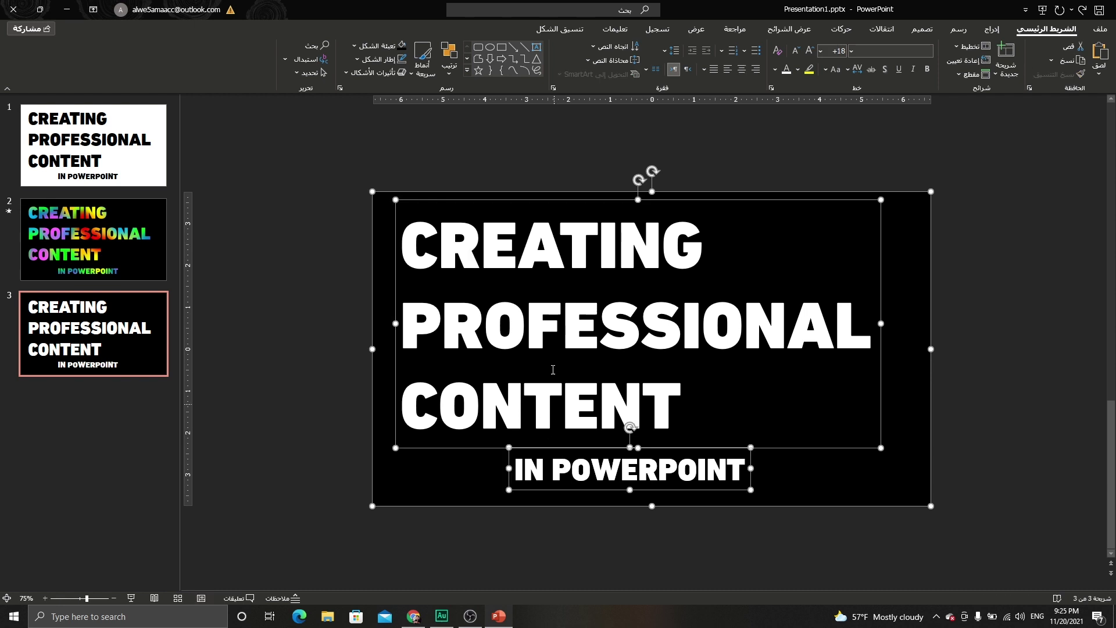
Step: Subtract the title and subtitle from the black rectangle with Merge Shapes, and nudge the merged shape right
left_click(560, 29)
left_click(999, 73)
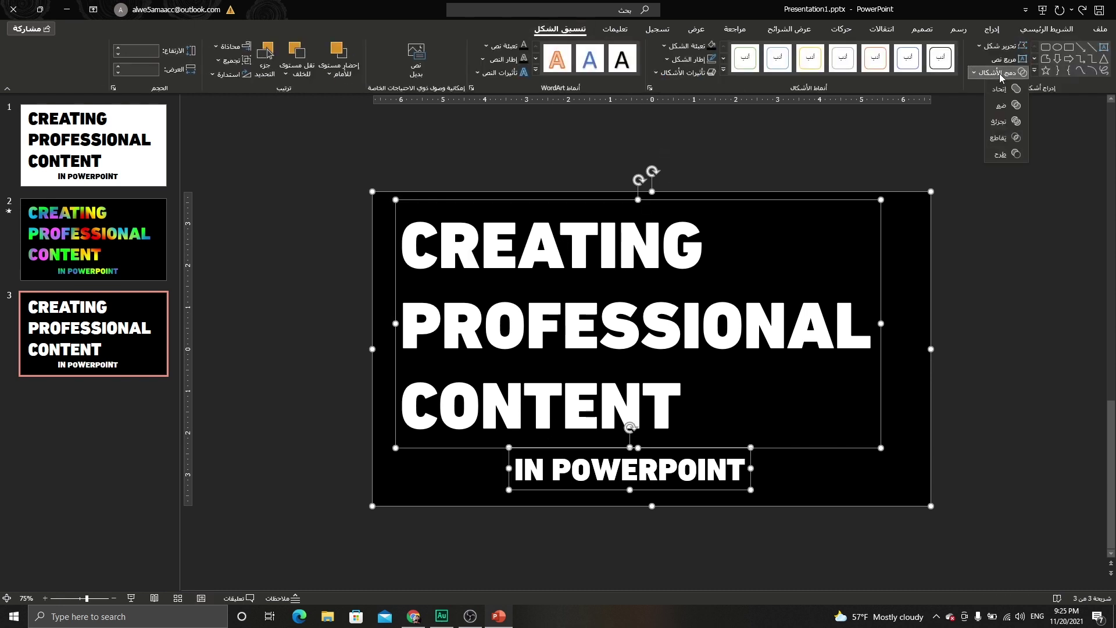
left_click(1003, 156)
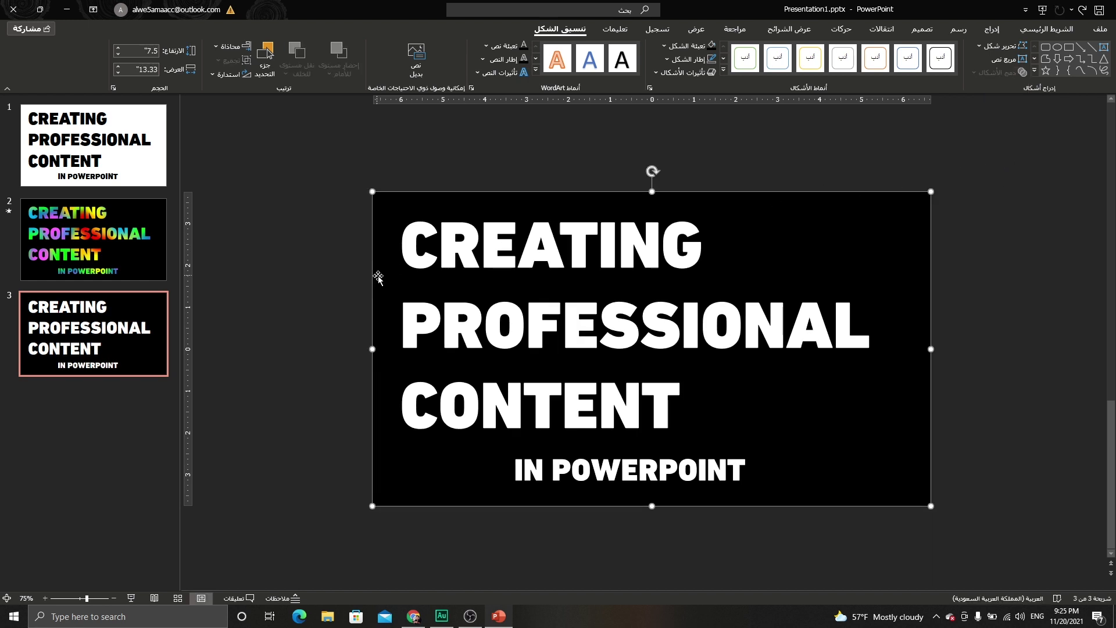
mouse_move(378, 278)
left_mouse_down()
mouse_move(455, 226)
mouse_move(397, 277)
left_mouse_up()
left_click(992, 29)
Step: Draw a 4.01-inch red circle with no outline over the title text
left_click(918, 77)
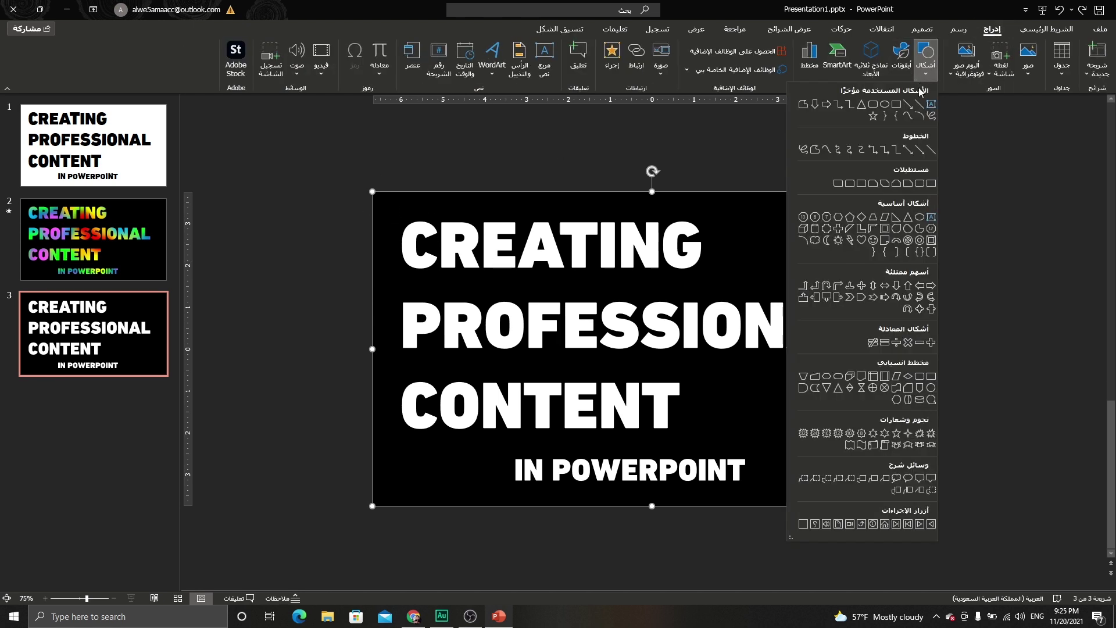
left_click(888, 108)
left_click_drag(440, 279, 607, 447)
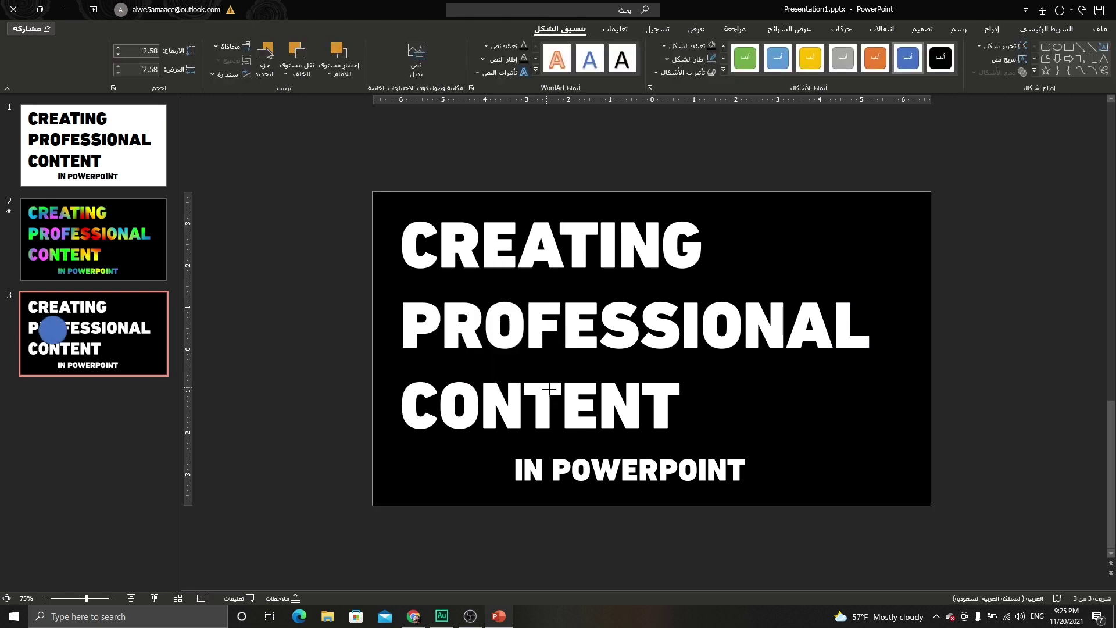
left_click_drag(511, 286, 498, 283)
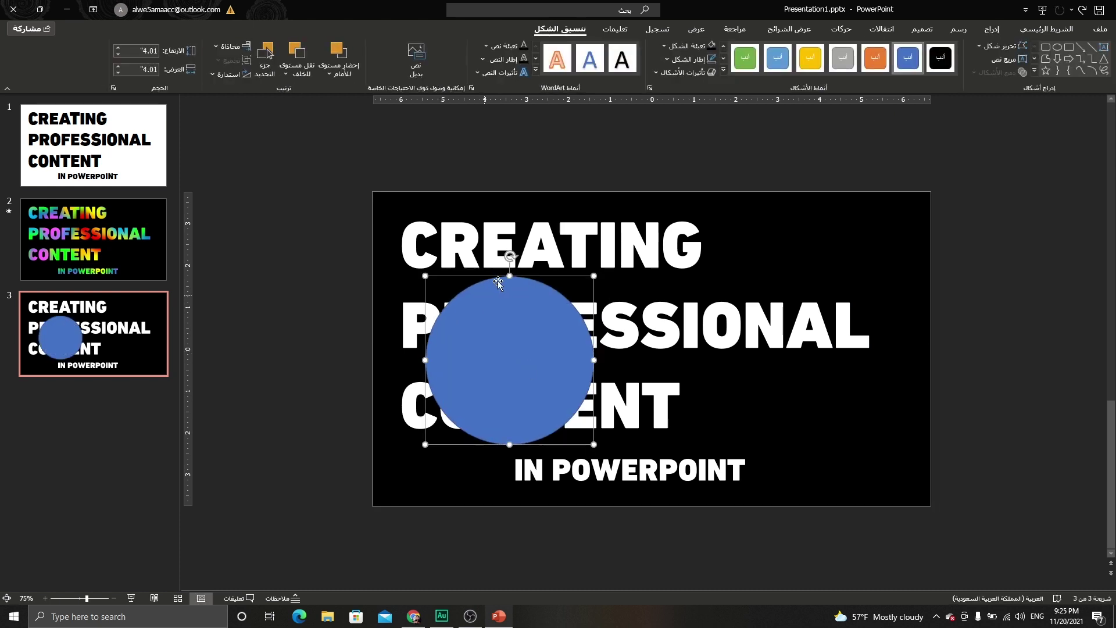
left_click(692, 59)
left_click(678, 224)
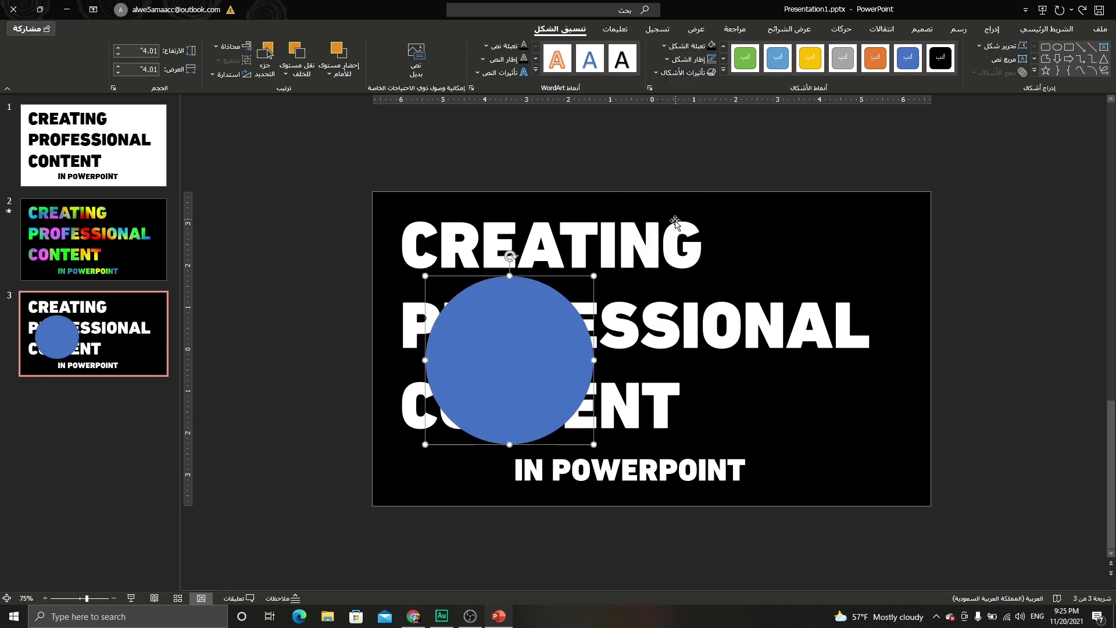
left_click(691, 46)
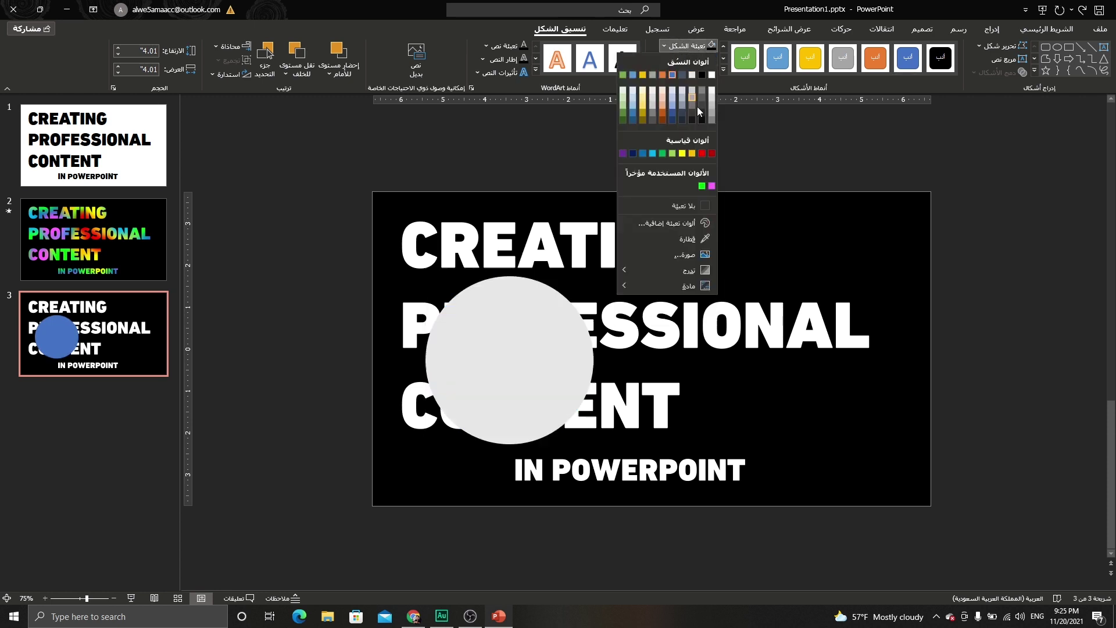
left_click(703, 153)
Step: Give the red circle a 50 pt soft edge in the Format Shape pane
right_click(528, 310)
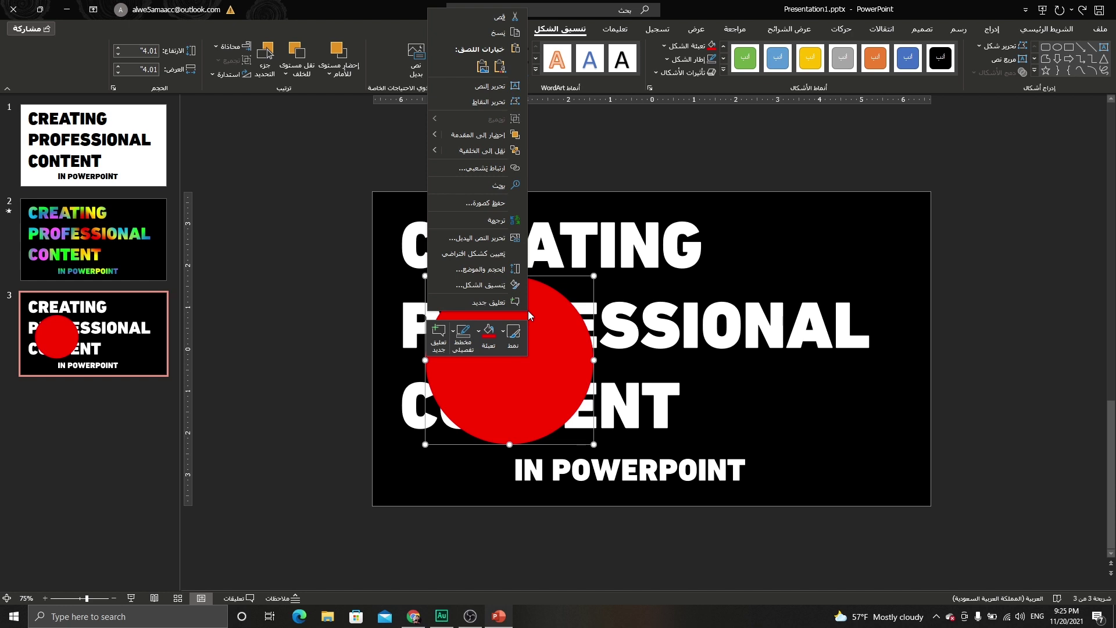
left_click(469, 286)
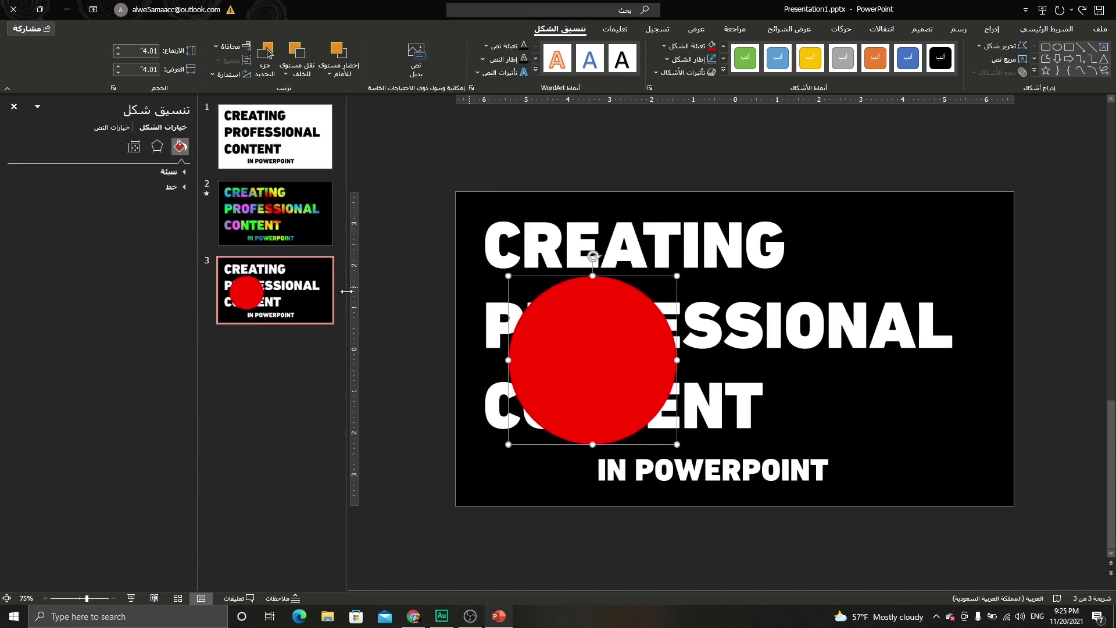
left_click(158, 147)
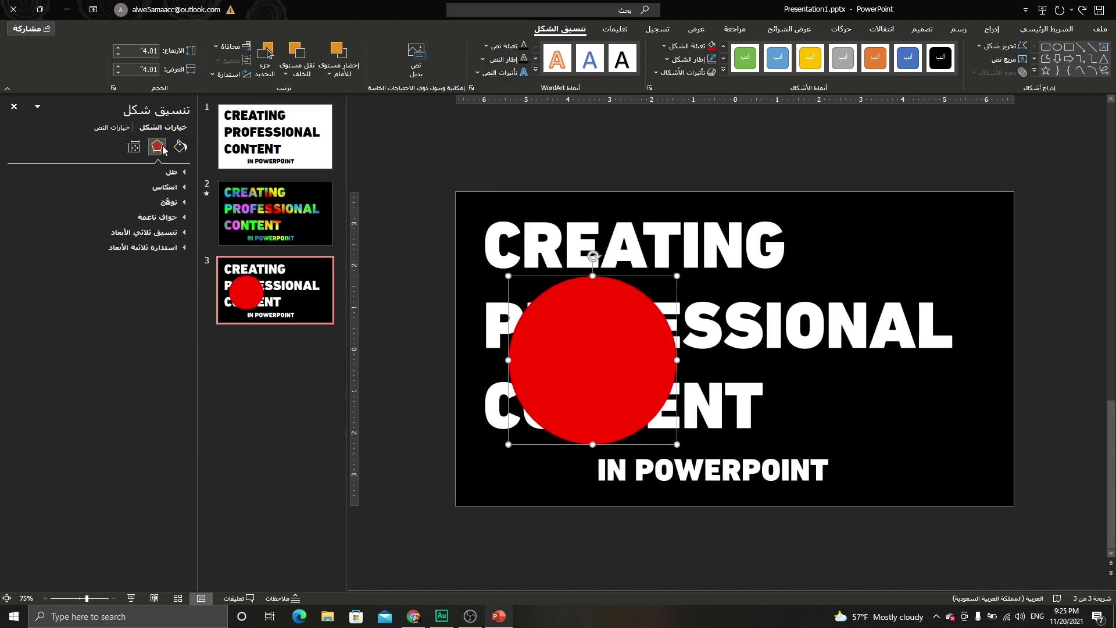
left_click(183, 218)
left_click(30, 232)
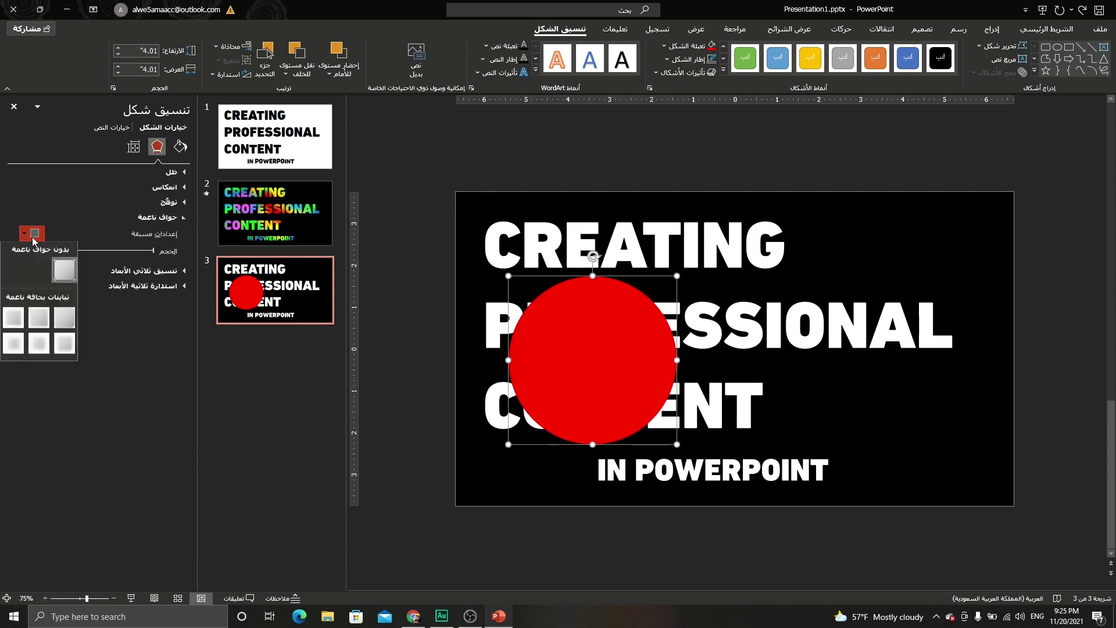
left_click(14, 349)
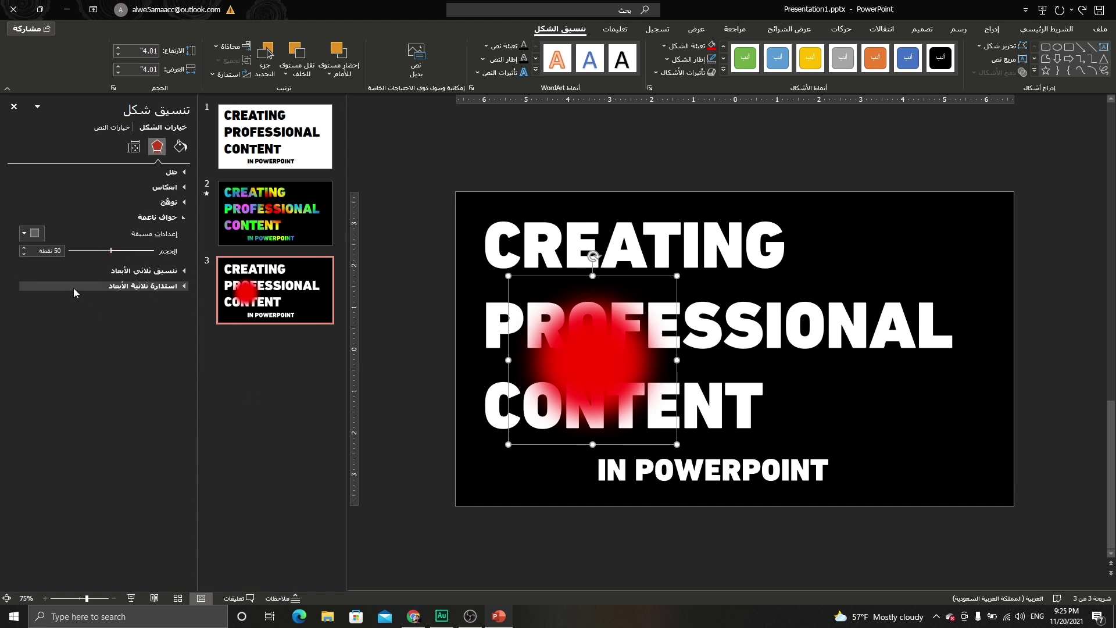
Step: Duplicate the blurred red circle and recolour the copies yellow and green, moving them around the title
mouse_move(604, 374)
left_mouse_down()
mouse_move(560, 374)
mouse_move(471, 269)
mouse_move(537, 325)
left_mouse_up()
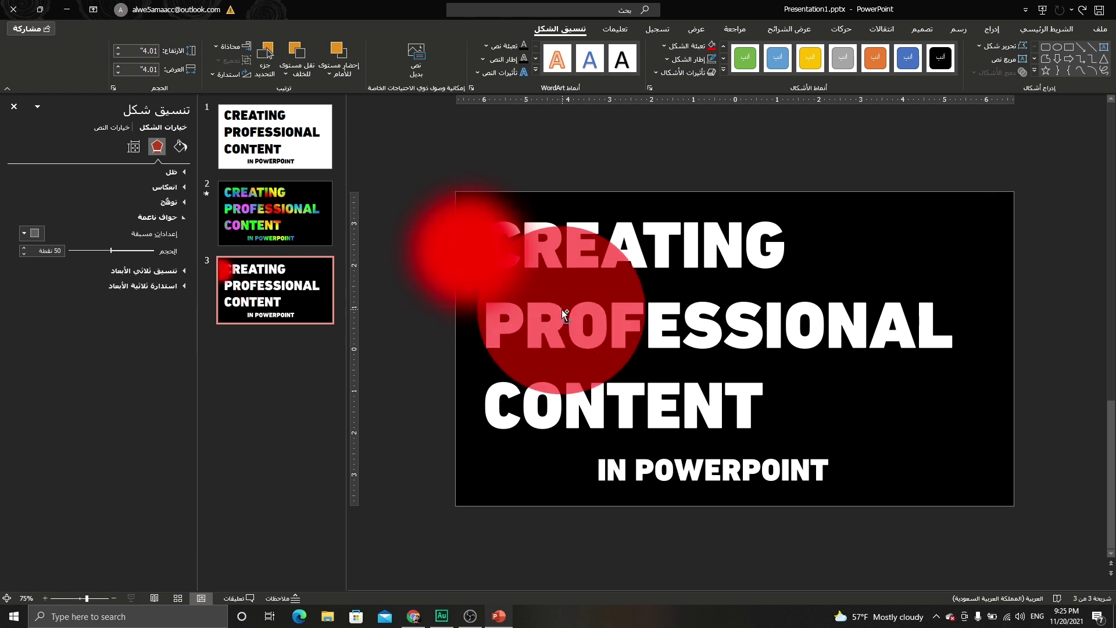
left_click(180, 146)
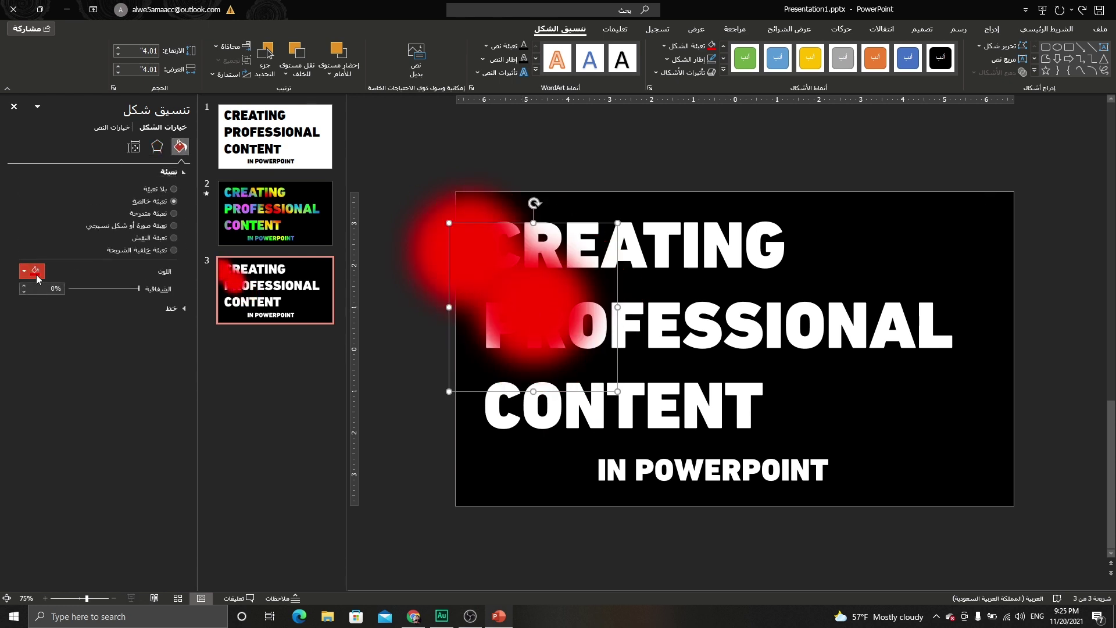
left_click(32, 271)
left_click(75, 380)
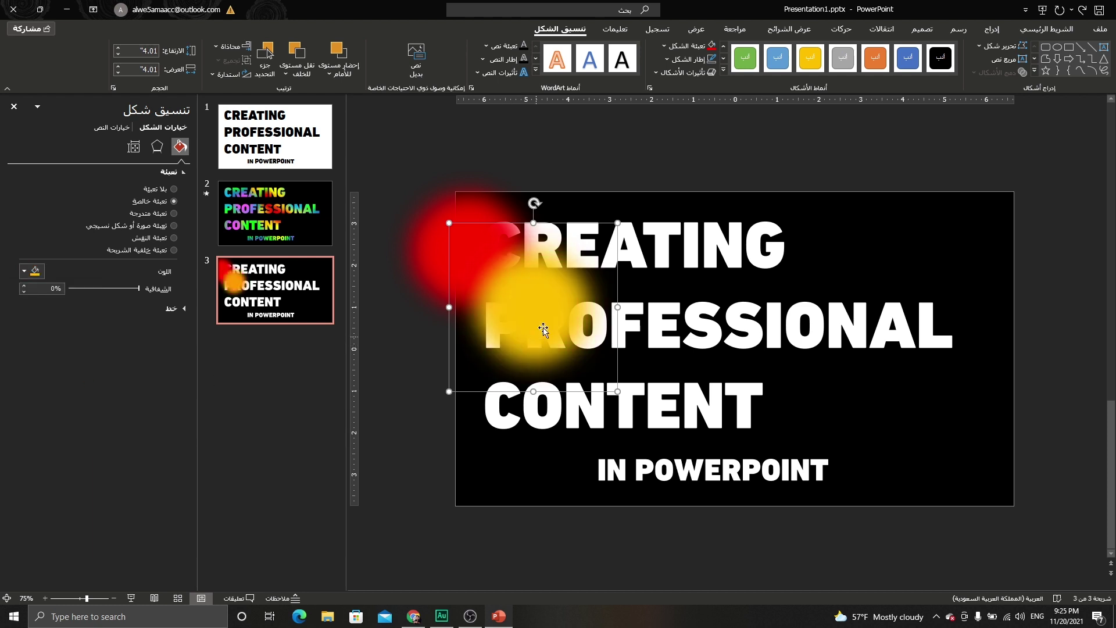
left_click_drag(539, 310, 483, 367)
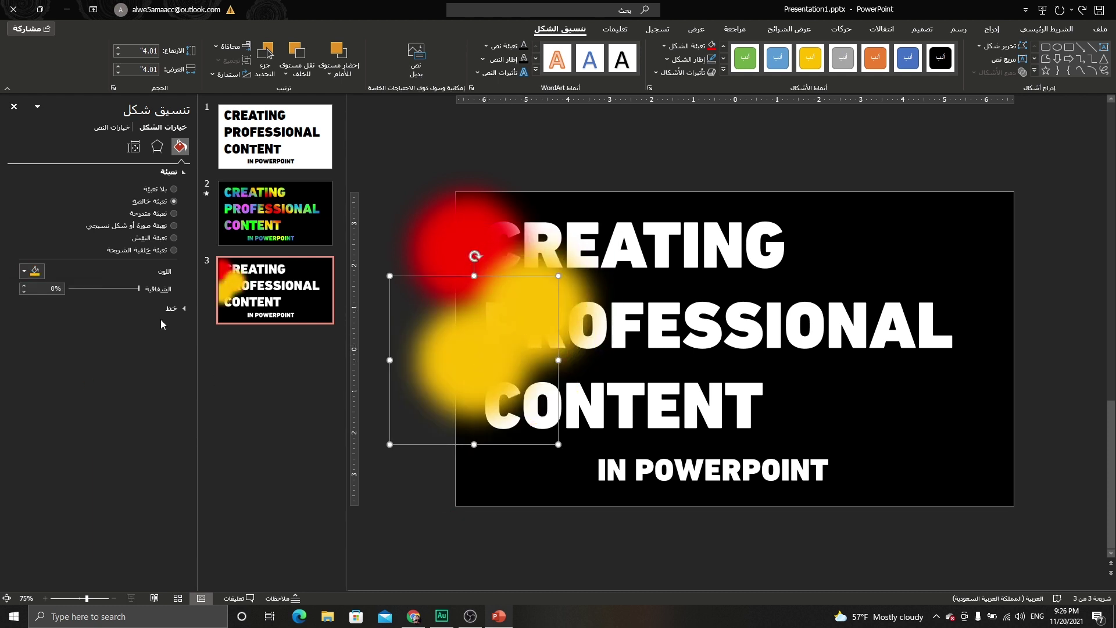
left_click(29, 272)
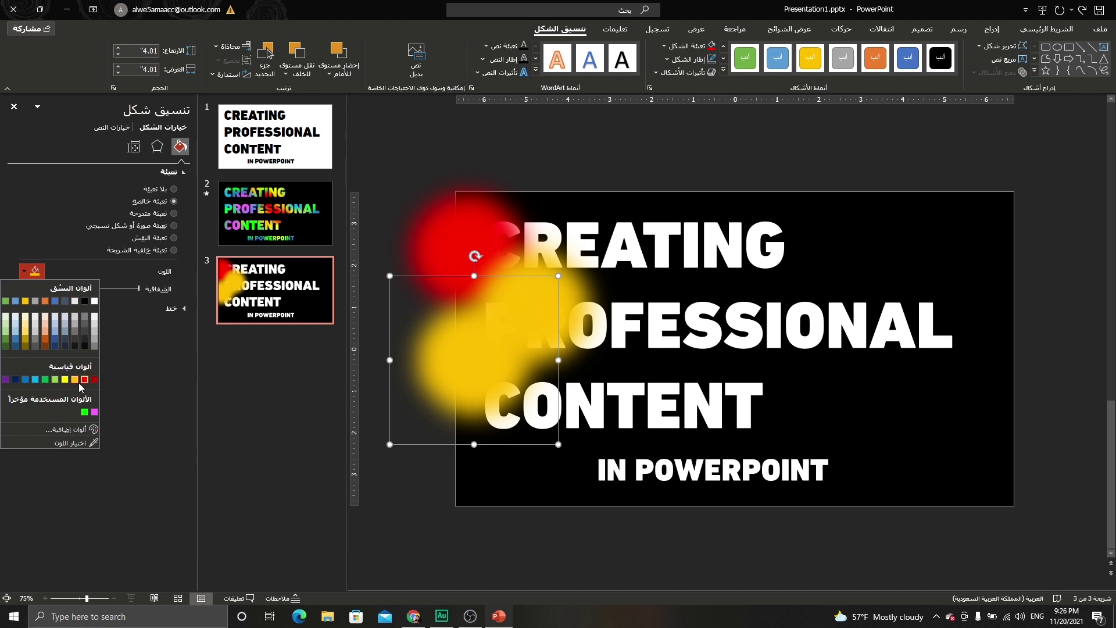
left_click(47, 378)
left_click_drag(442, 365, 576, 379)
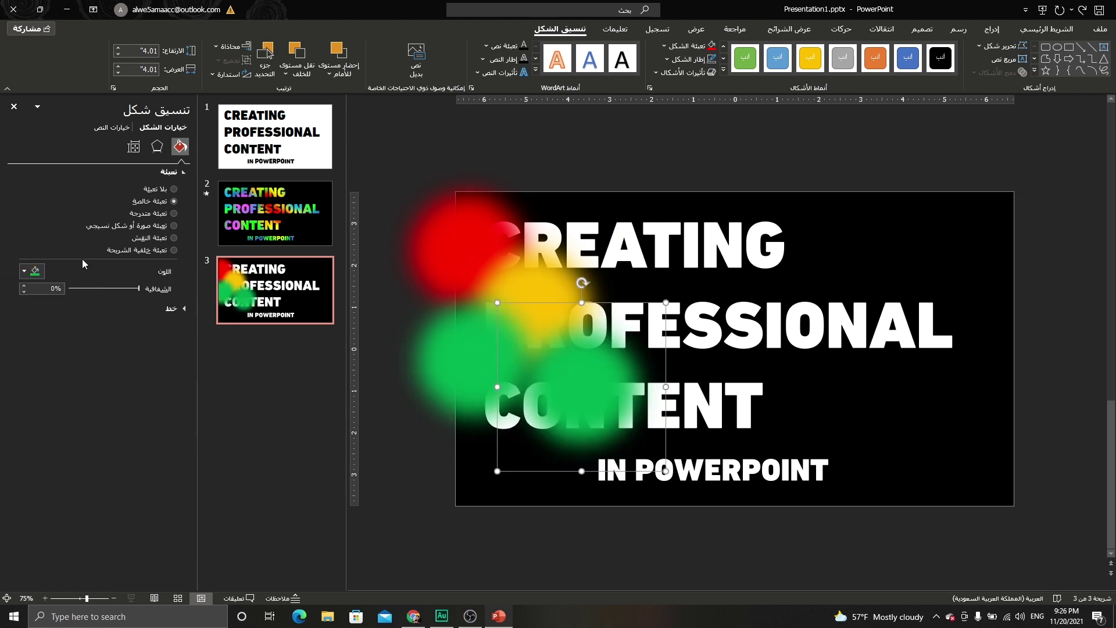
Step: Colour further circles dark blue, purple and orange, placing the orange one over the title
left_click(29, 271)
left_click(16, 382)
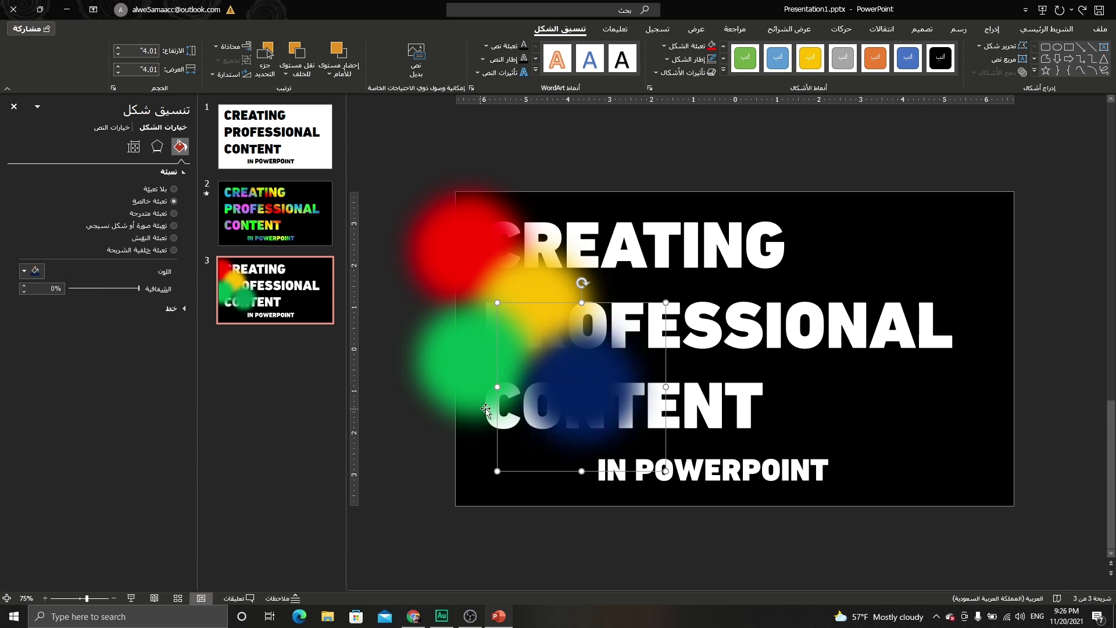
mouse_move(582, 407)
left_mouse_down()
mouse_move(599, 341)
mouse_move(528, 407)
left_mouse_up()
left_click(24, 271)
left_click(5, 382)
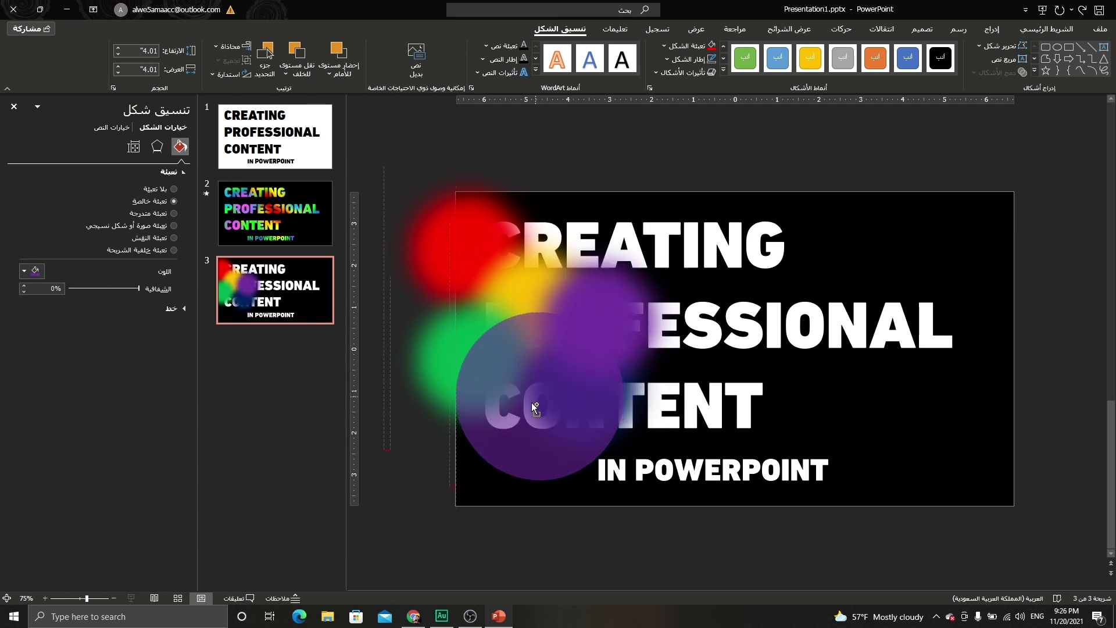
left_click(24, 271)
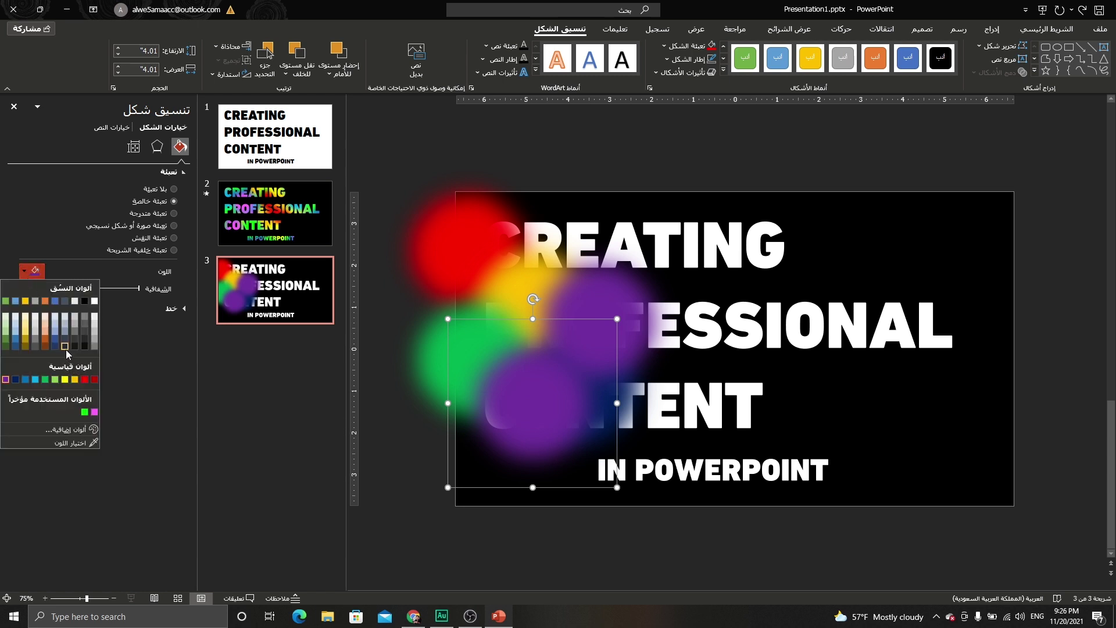
left_click(45, 340)
left_click_drag(510, 375, 676, 339)
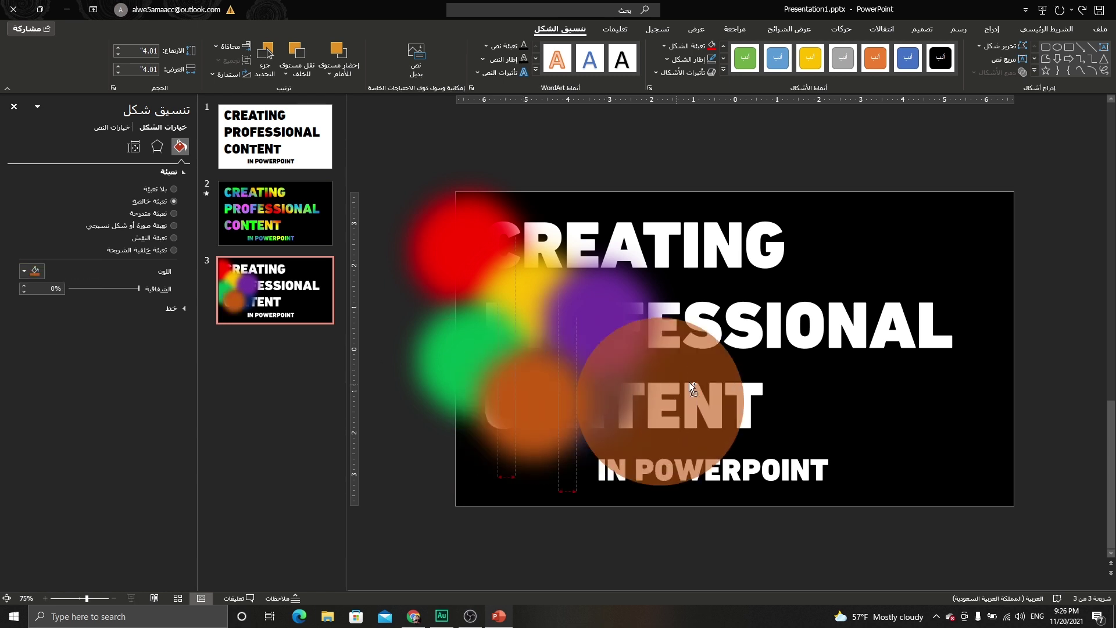
Step: Recolour circles green and light grey-blue, moving them up over the title and CREATING
left_click(25, 271)
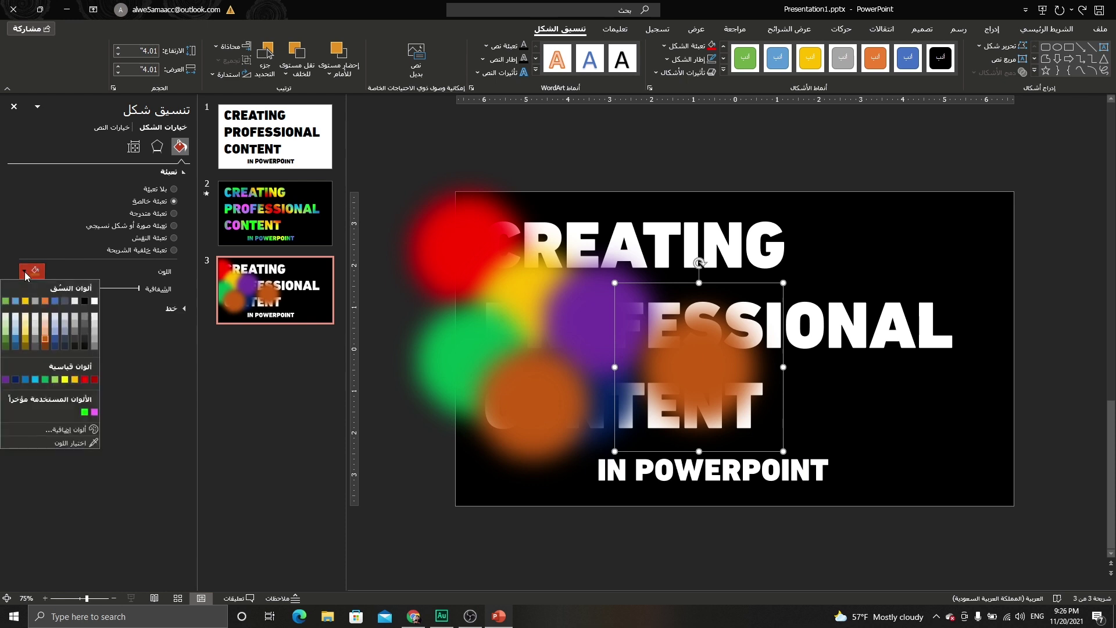
left_click(13, 343)
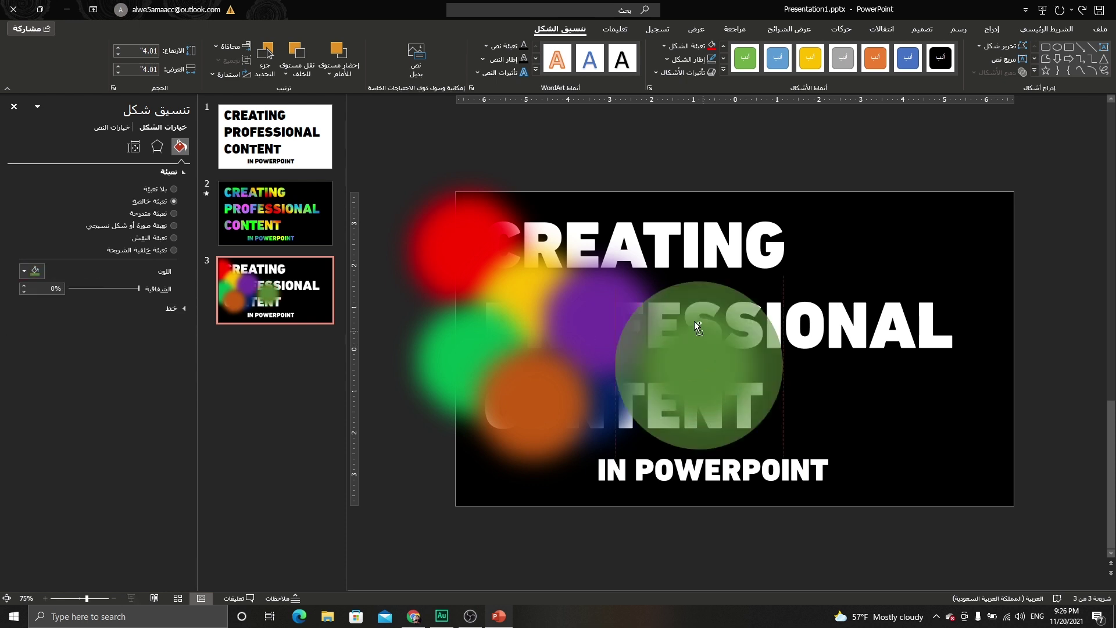
left_click_drag(694, 321, 656, 277)
left_click(24, 271)
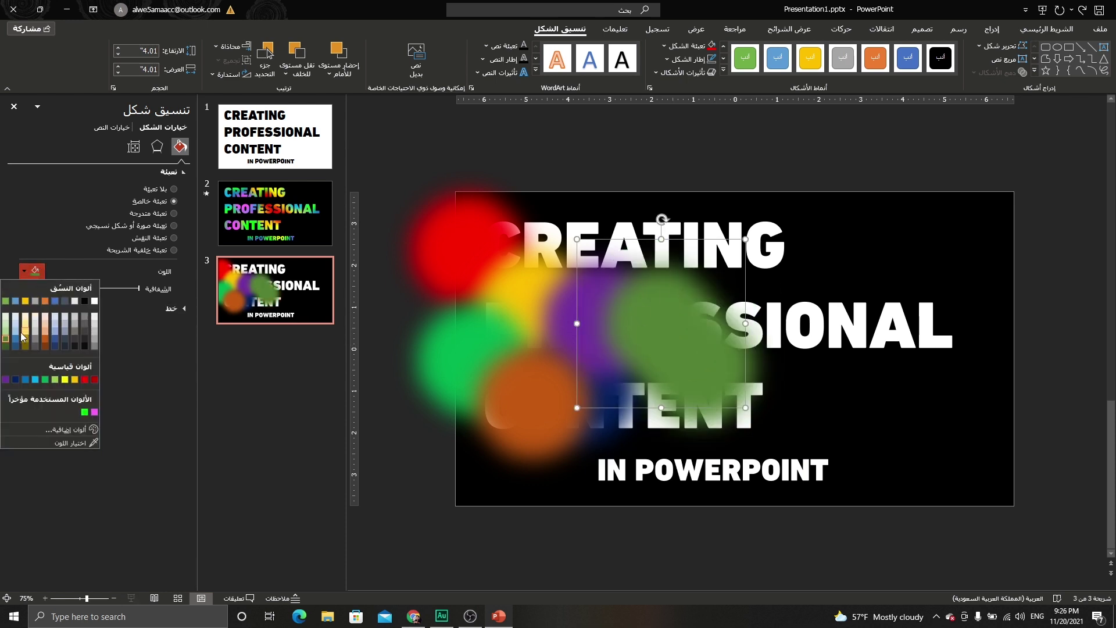
left_click(65, 331)
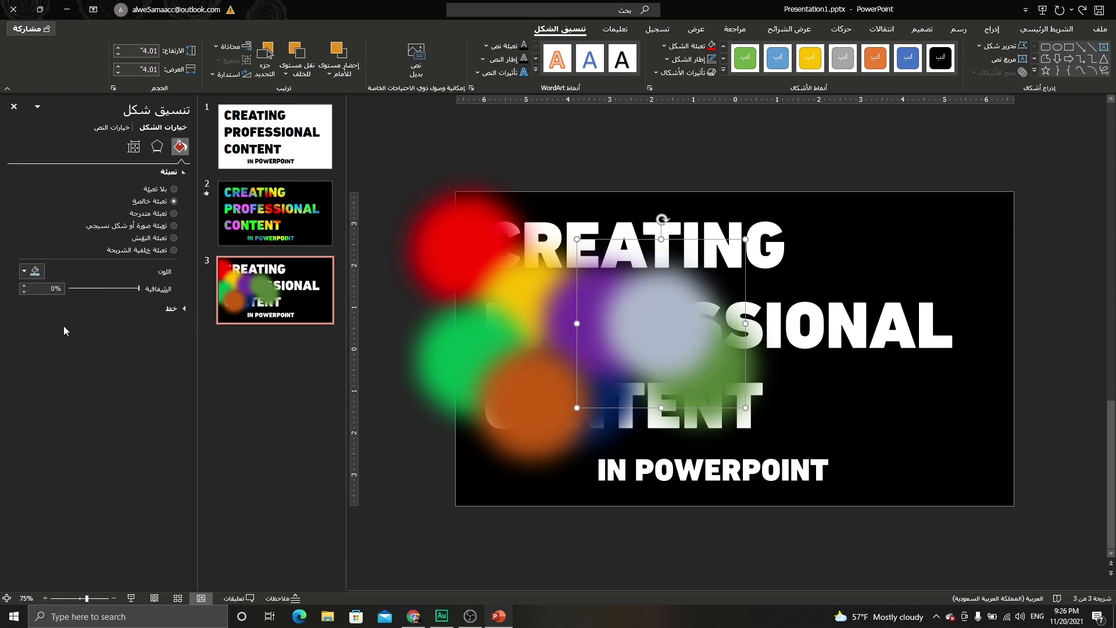
left_click_drag(673, 315, 637, 245)
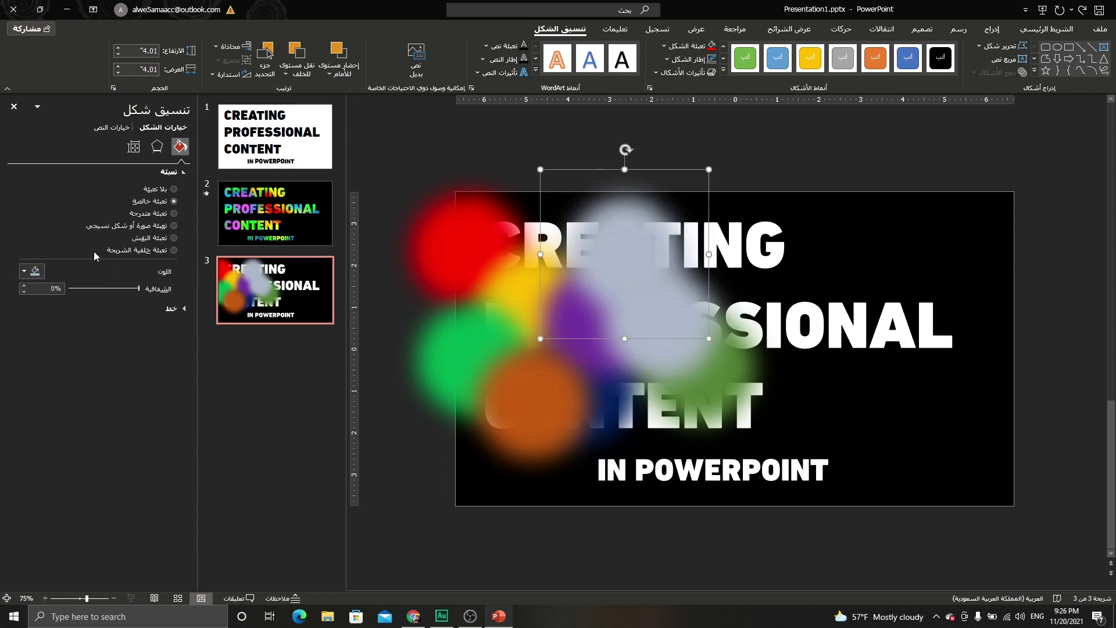
Step: Recolour circles yellow, green and dark red, spreading them over CONTENT and ONAL
left_click(24, 271)
left_click(65, 380)
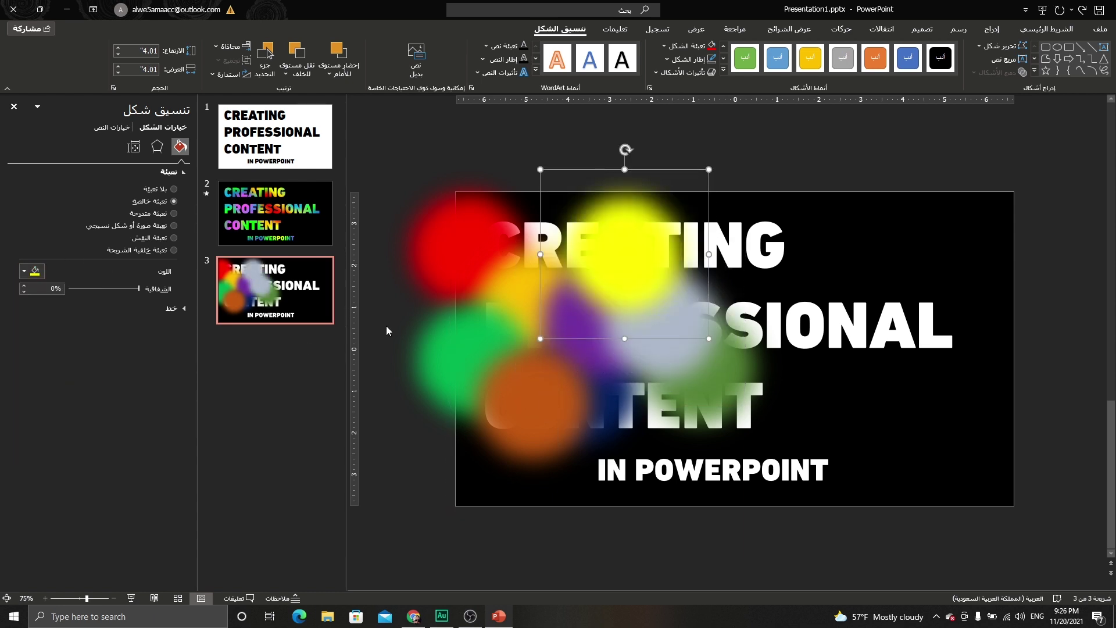
left_click_drag(636, 267, 678, 408)
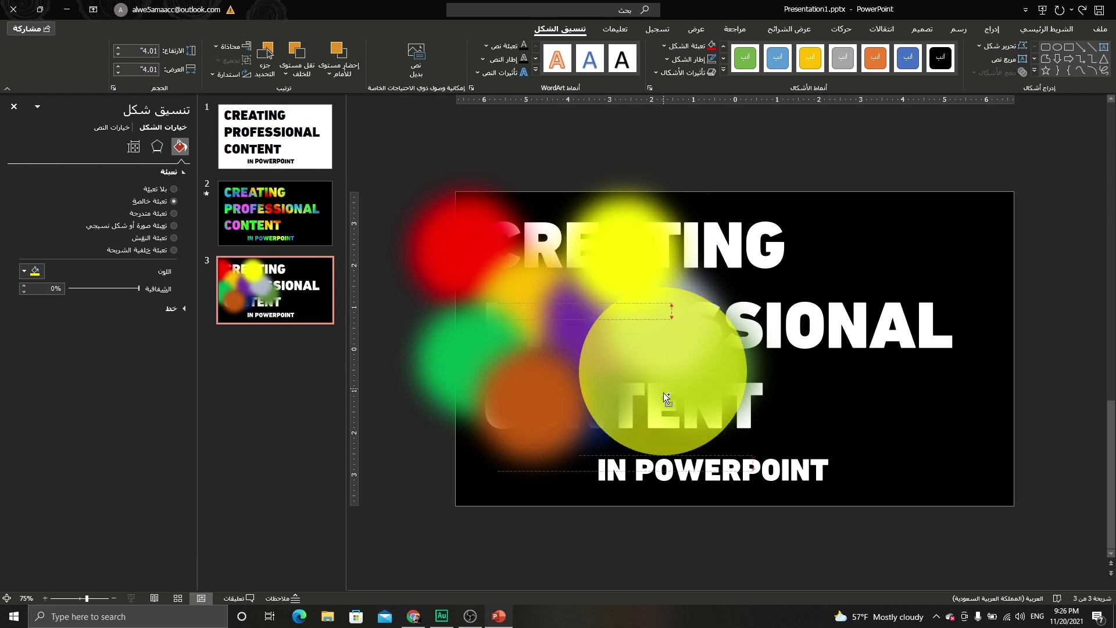
left_click(24, 271)
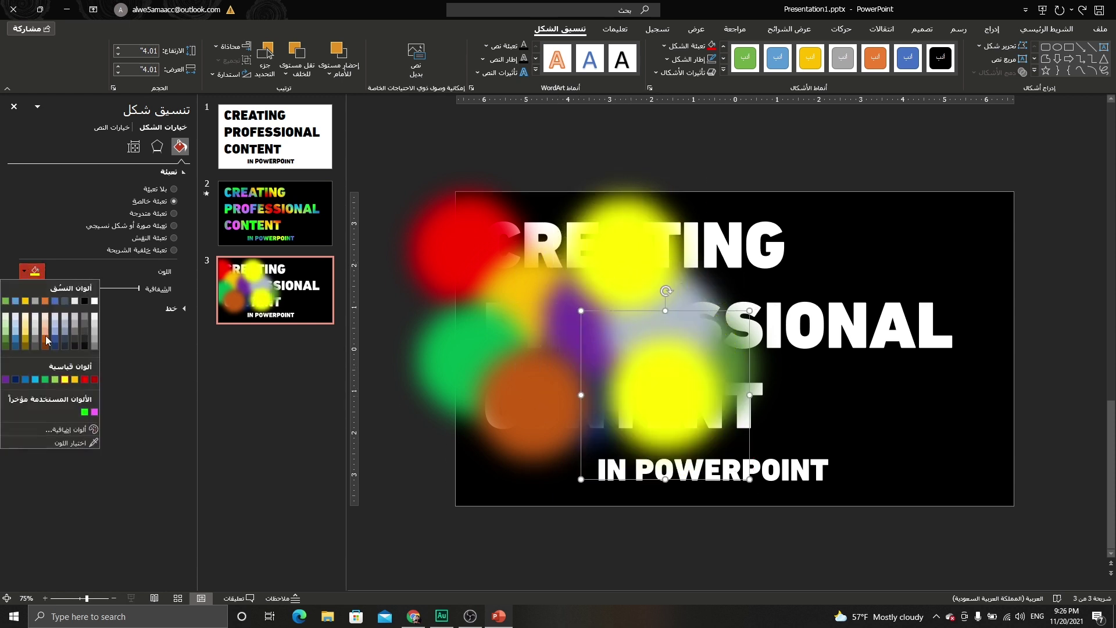
left_click(46, 380)
mouse_move(650, 395)
left_mouse_down()
mouse_move(636, 421)
mouse_move(770, 306)
left_mouse_up()
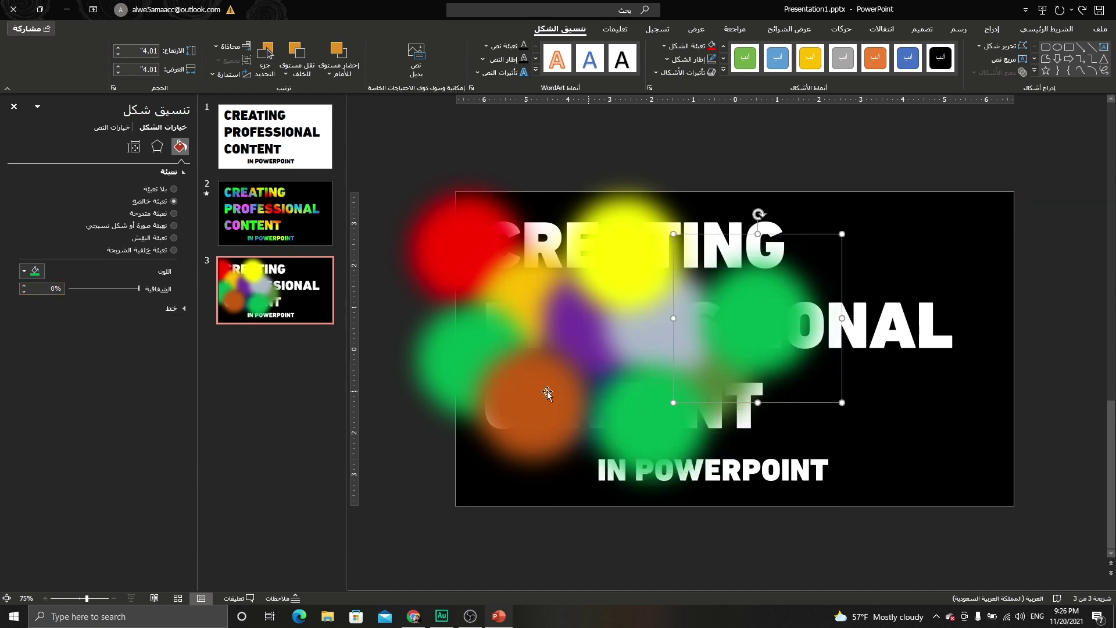
left_click(24, 271)
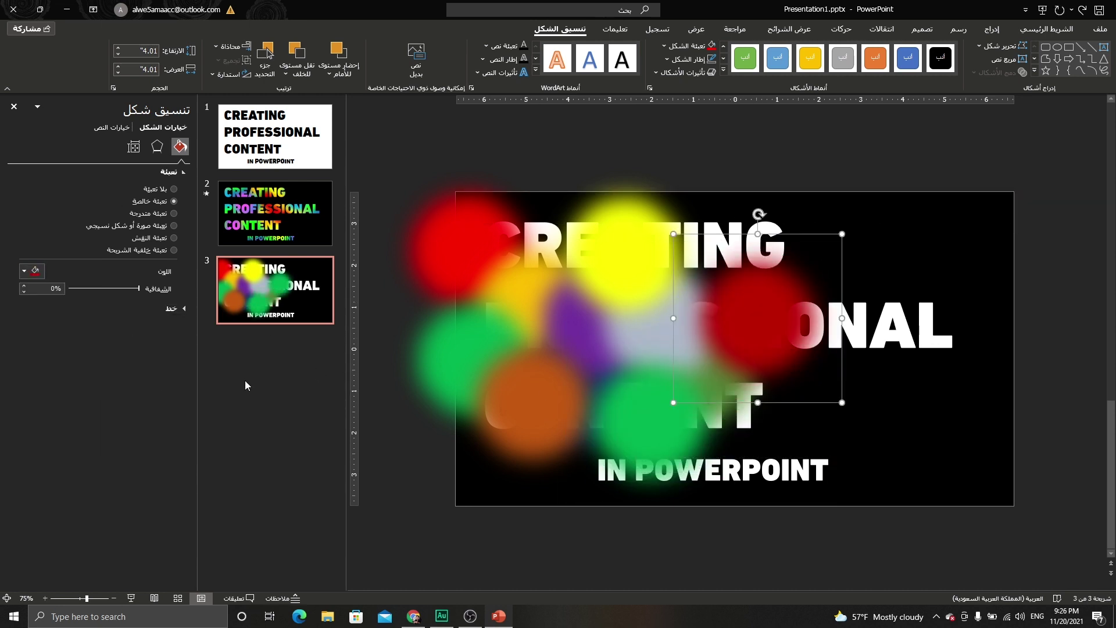
left_click(95, 380)
Step: Nudge the yellow and red circles into place and marquee-select all the blurred circles
left_click(487, 250)
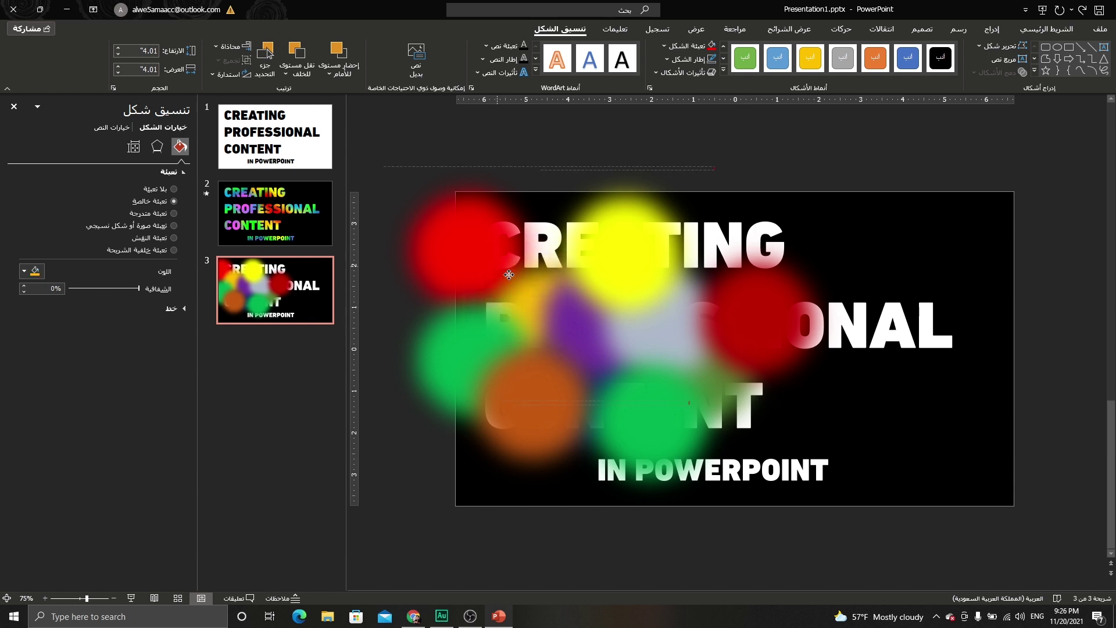
left_click_drag(649, 235, 603, 238)
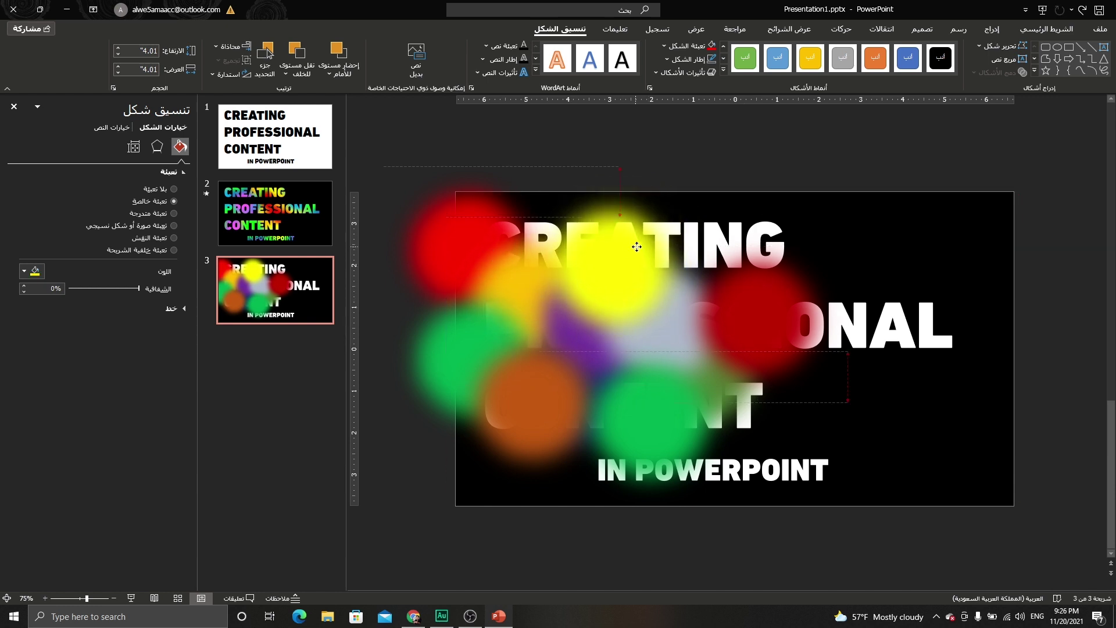
left_click_drag(438, 231, 494, 226)
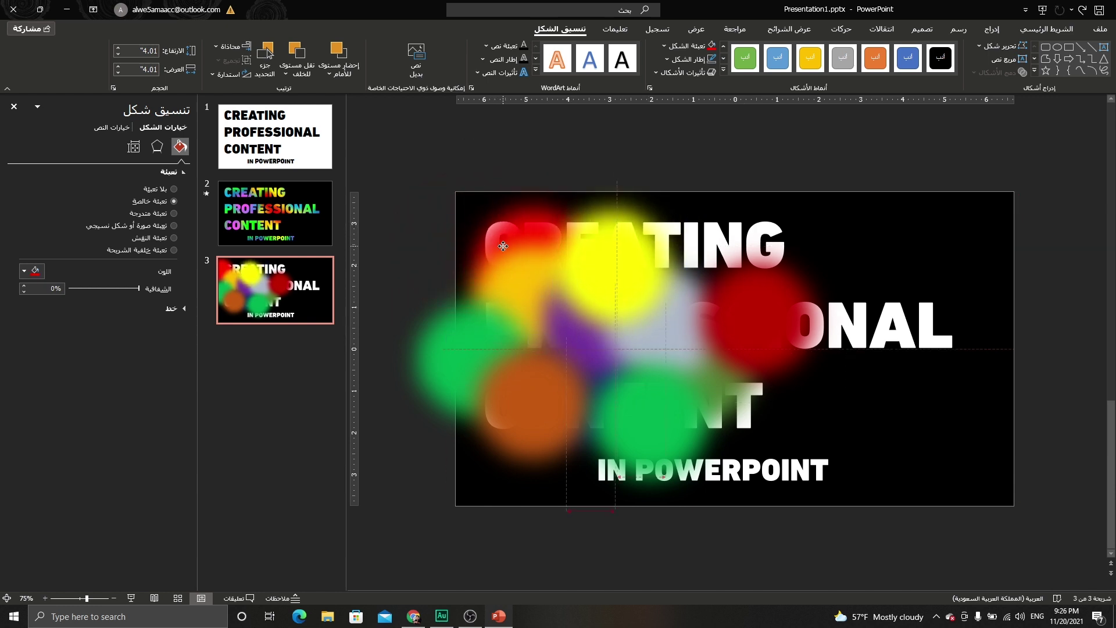
left_click_drag(772, 302, 652, 315)
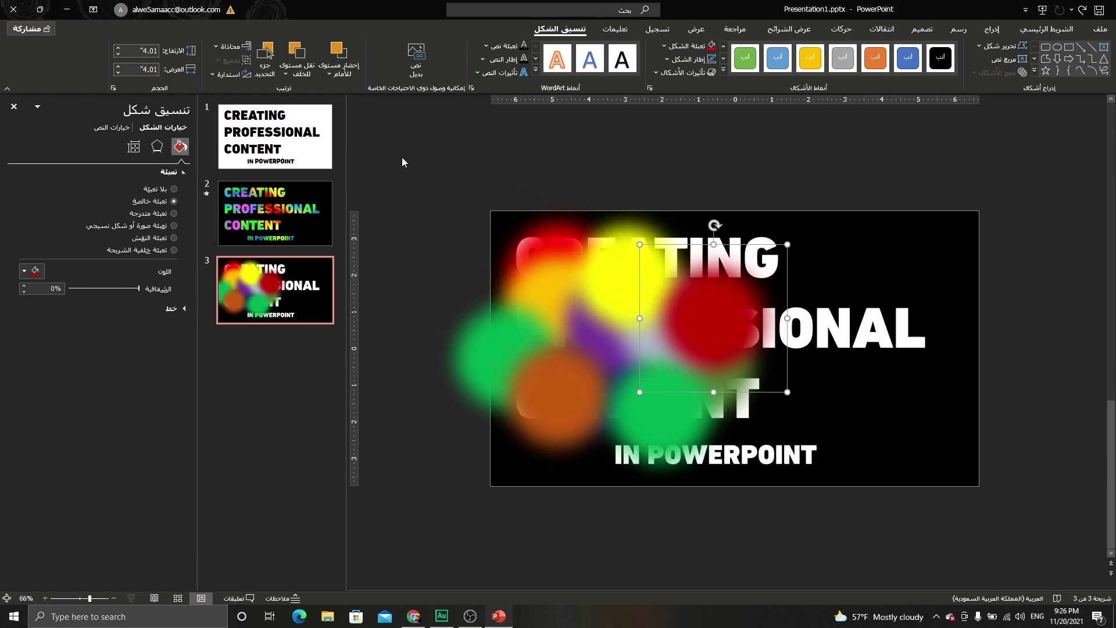
left_click_drag(386, 150, 834, 497)
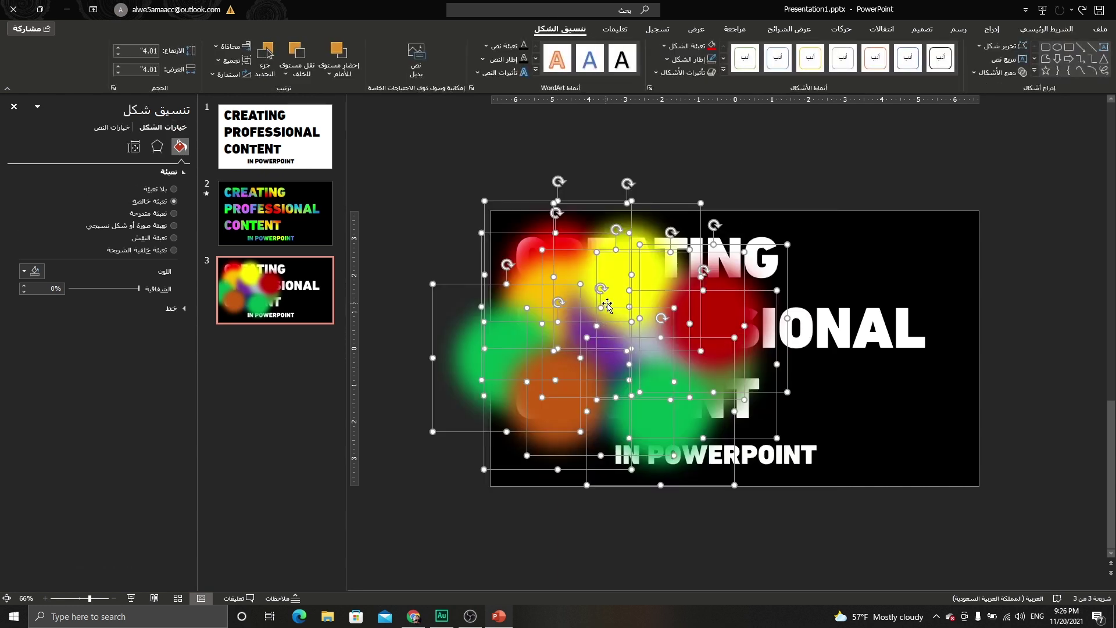
Step: Group the selected circles and shift the group down and to the left
right_click(610, 308)
mouse_move(576, 386)
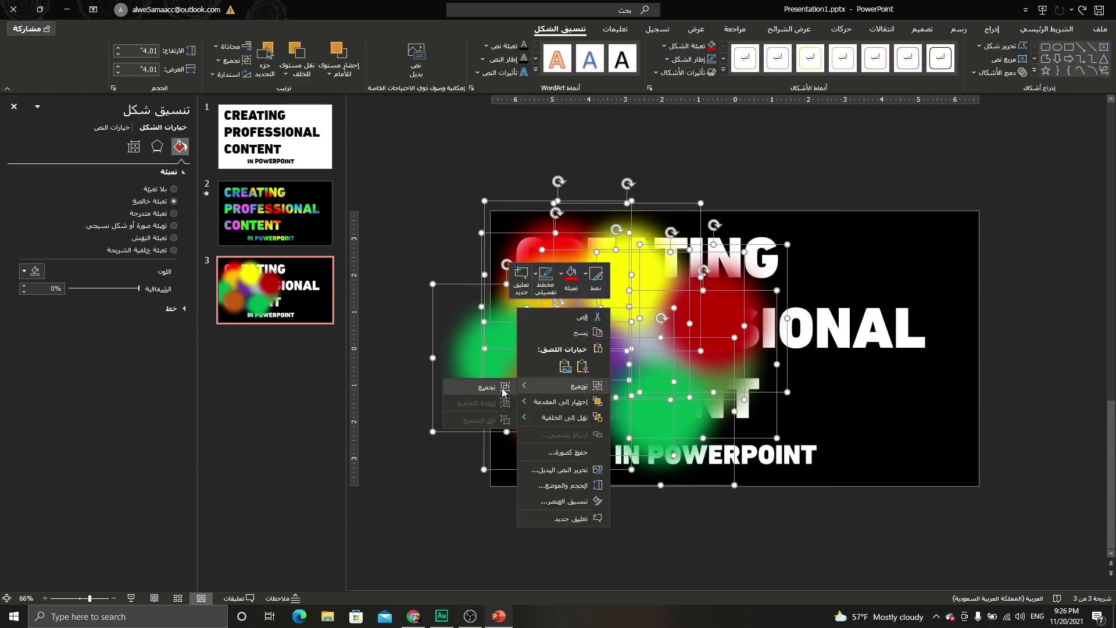
left_click(503, 387)
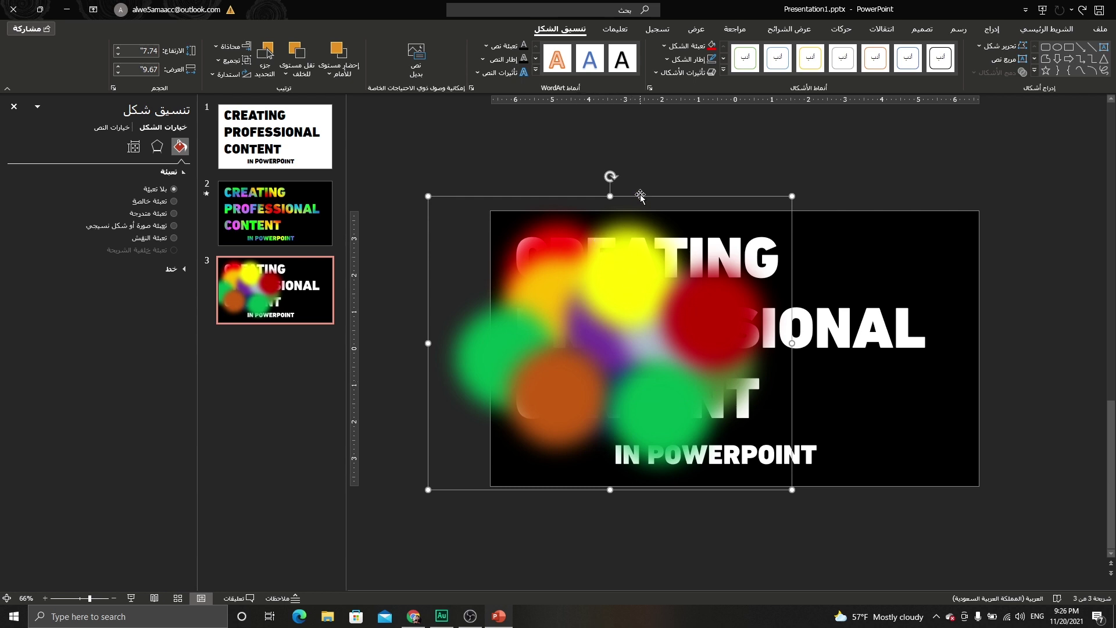
left_click_drag(640, 197, 584, 247)
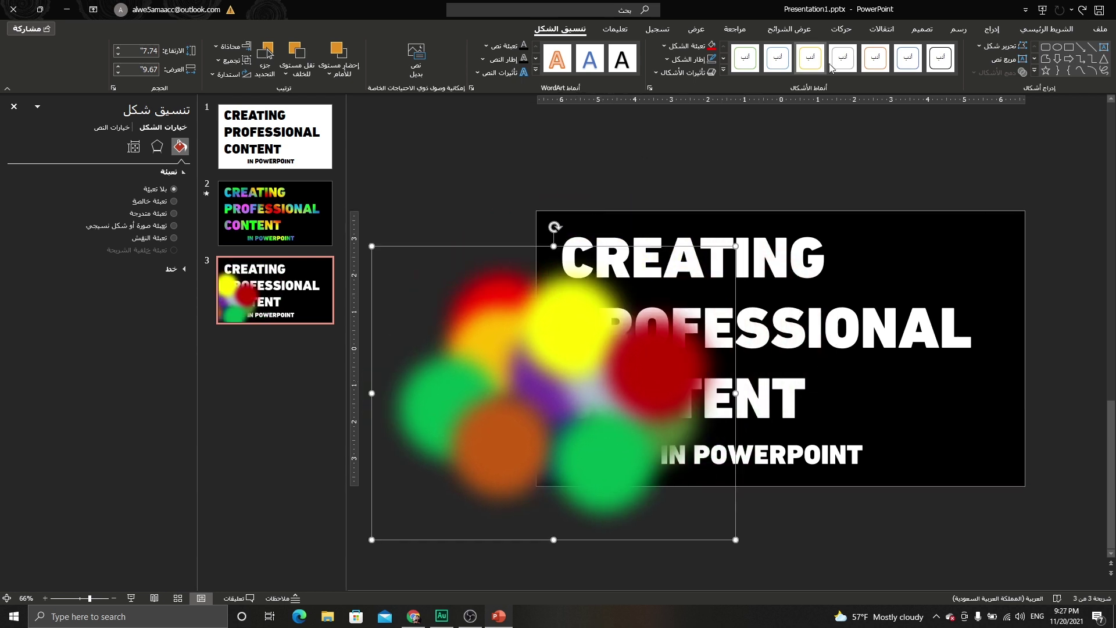
left_click(841, 33)
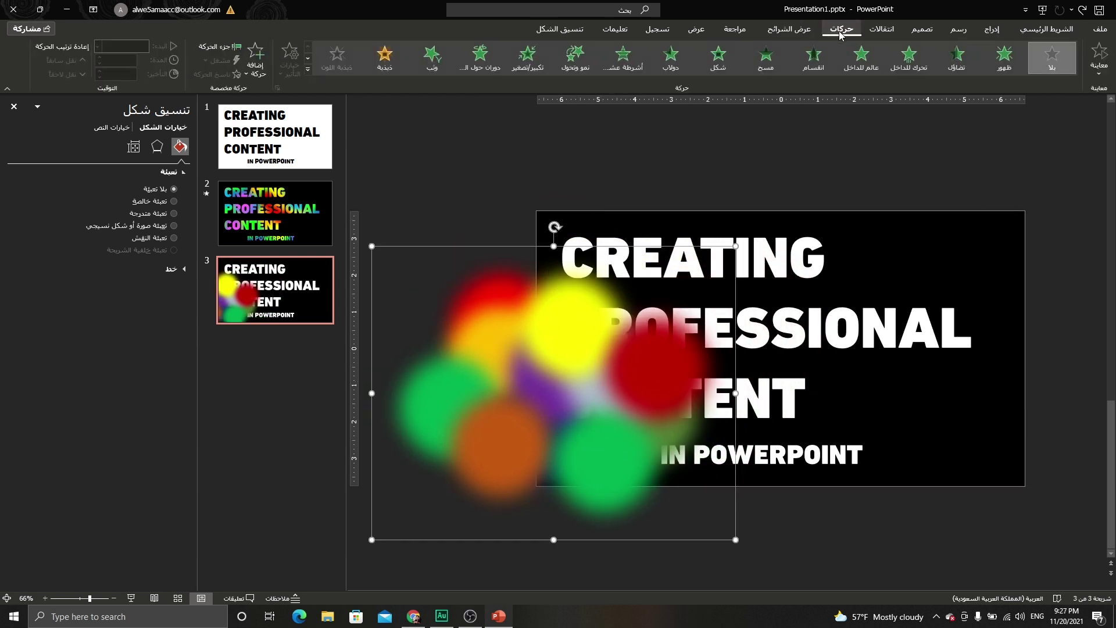
Step: Apply the Loops motion path animation to the circle group
left_click(308, 70)
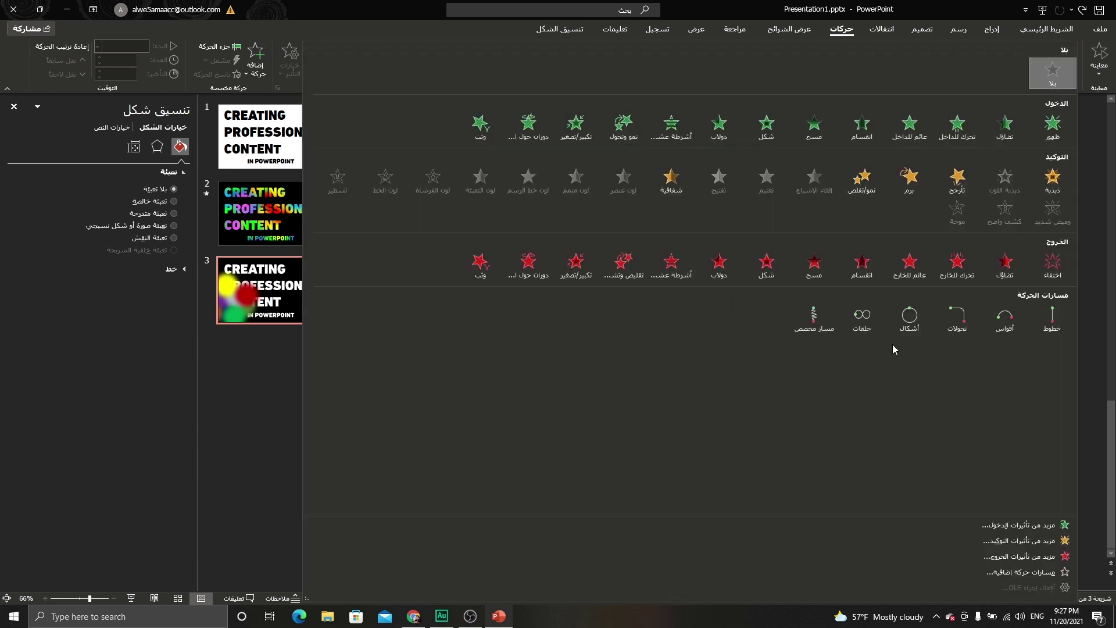
left_click(863, 319)
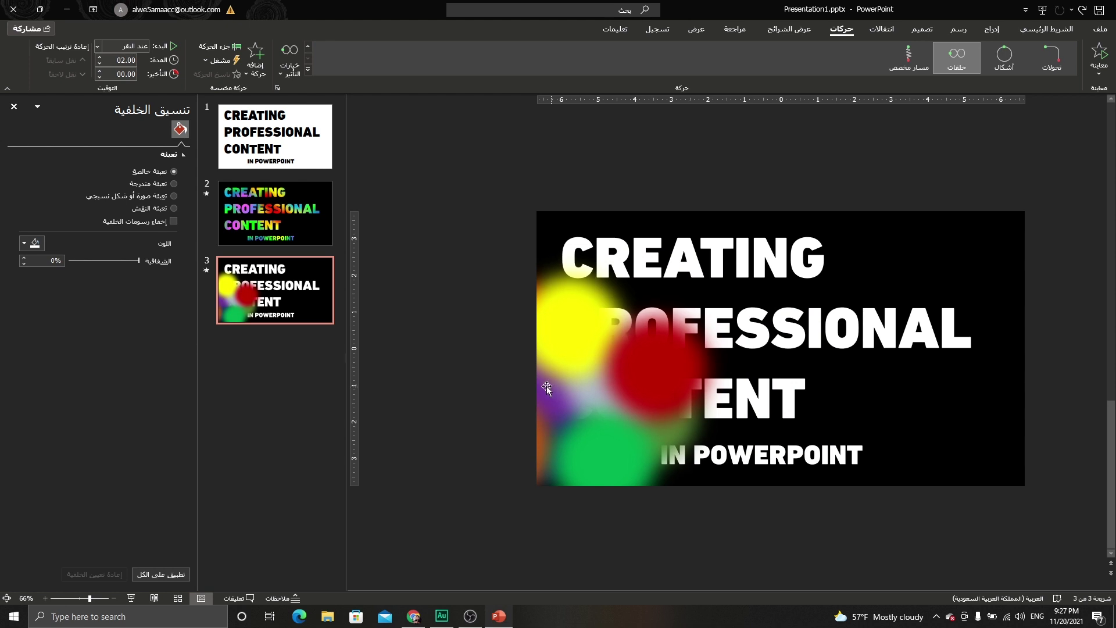
left_click(538, 319)
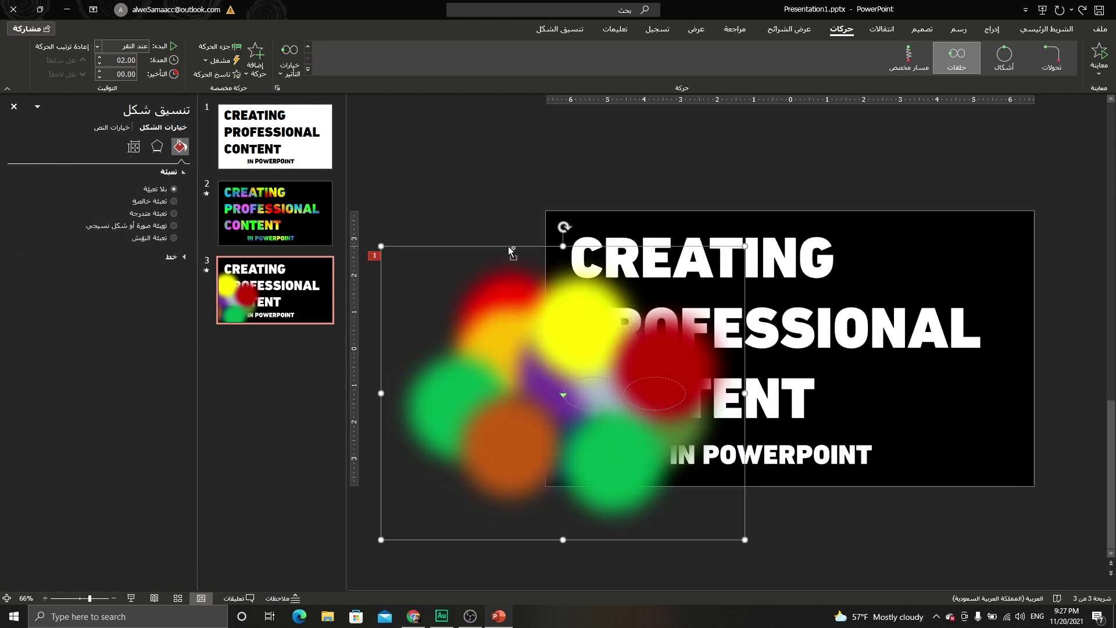
Step: Spread looping copies of the circle cluster up, right, down-left and rotated across the slide
left_click_drag(510, 252, 484, 171)
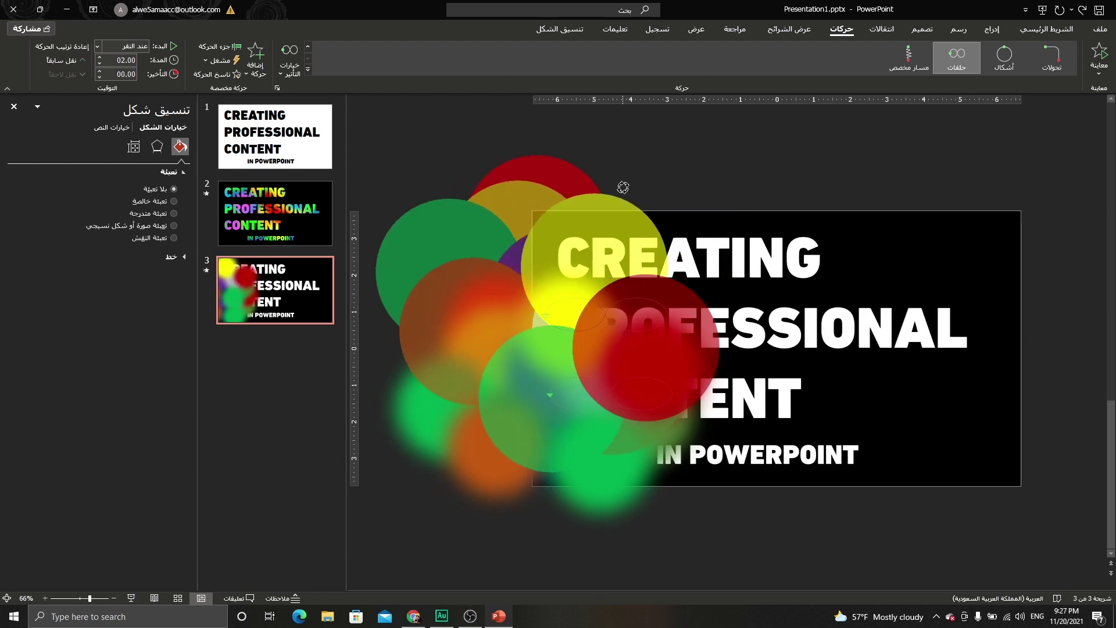
left_click_drag(656, 192, 803, 192)
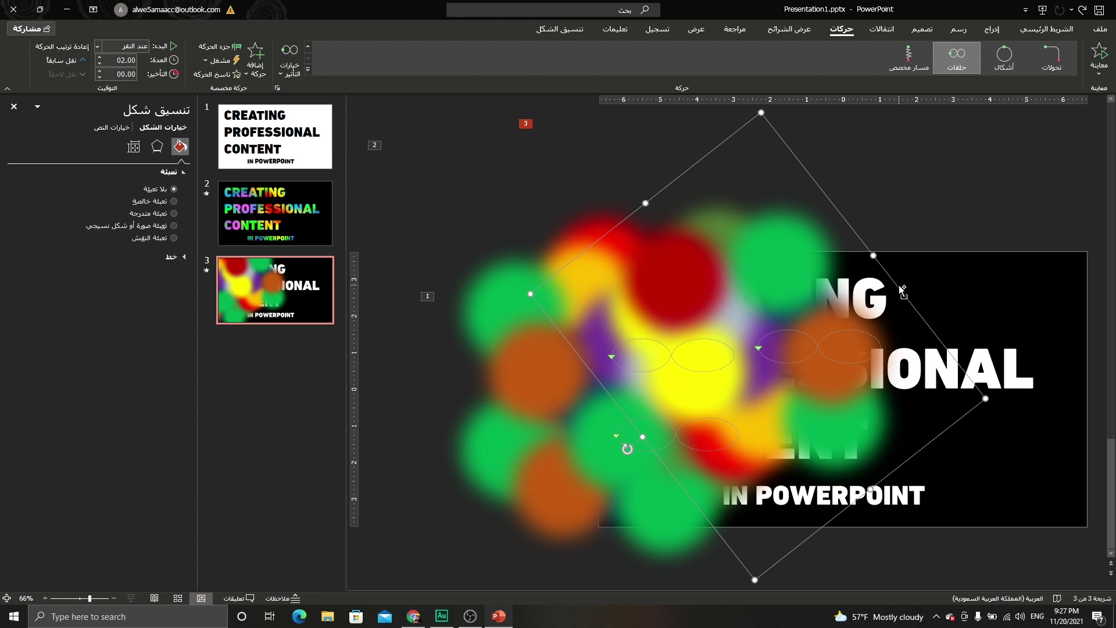
mouse_move(902, 289)
left_mouse_down()
mouse_move(684, 577)
mouse_move(634, 445)
left_mouse_up()
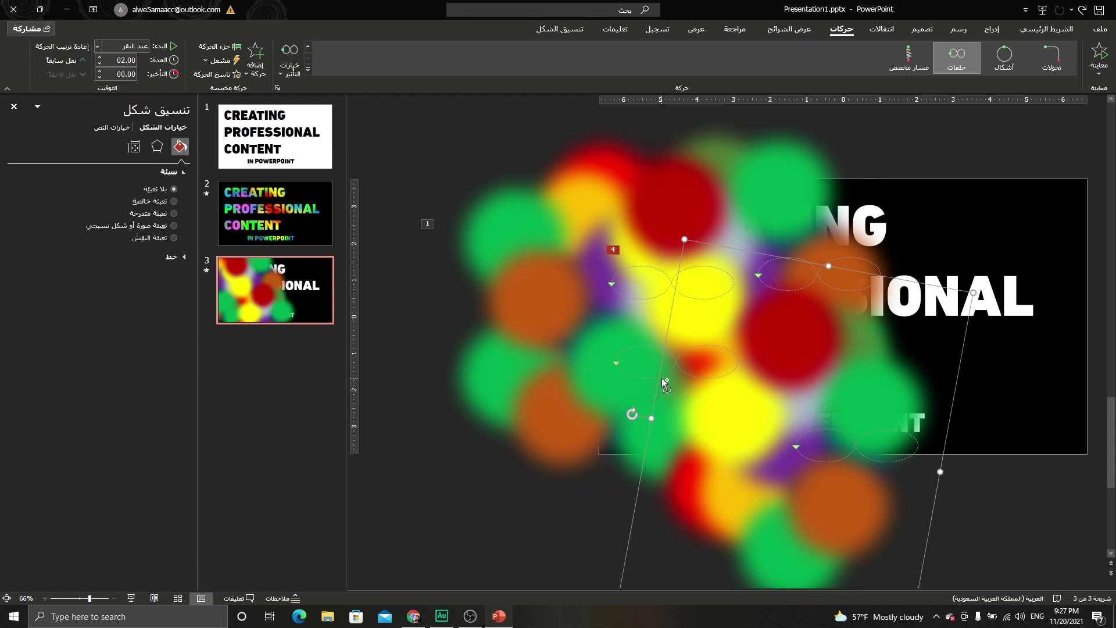
mouse_move(664, 383)
left_mouse_down()
mouse_move(757, 301)
mouse_move(770, 414)
mouse_move(827, 351)
mouse_move(832, 306)
mouse_move(668, 245)
mouse_move(660, 114)
left_mouse_up()
Step: Move circle clusters left and up over the slide and check the rotated groups tagged 5 and 6
scroll(727, 384, "down", 2, "ctrl")
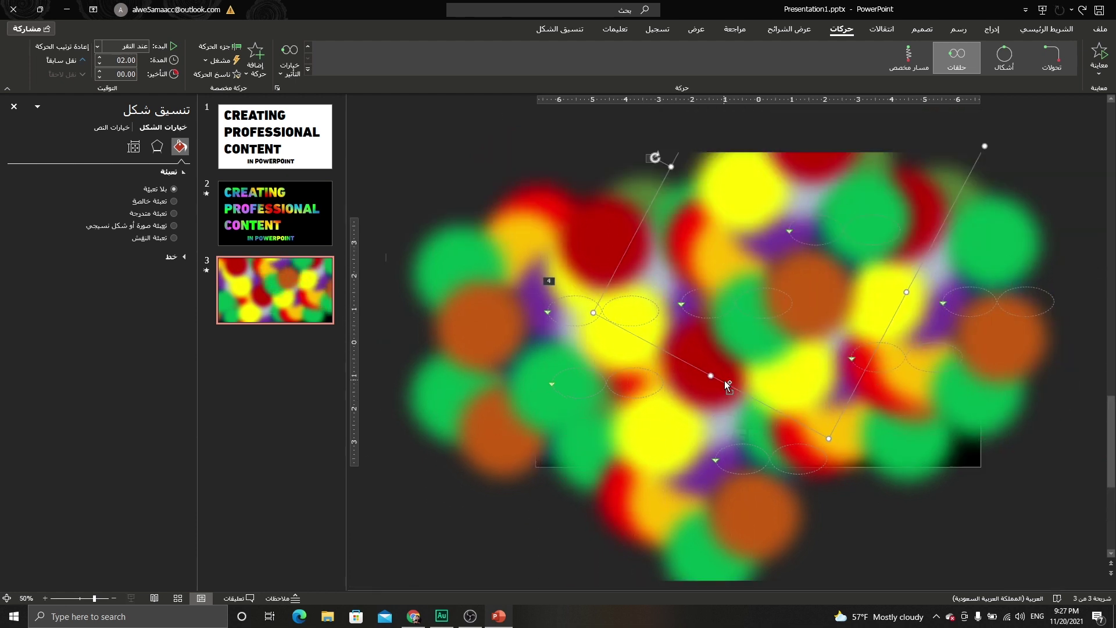
scroll(727, 384, "down", 1, "ctrl")
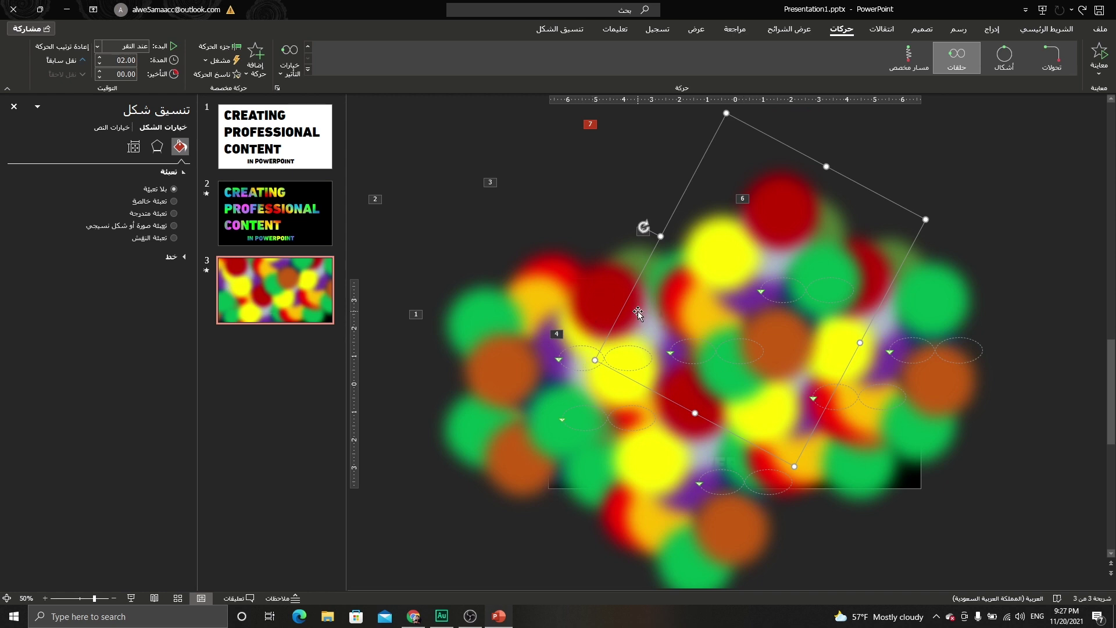
left_click_drag(630, 298, 414, 343)
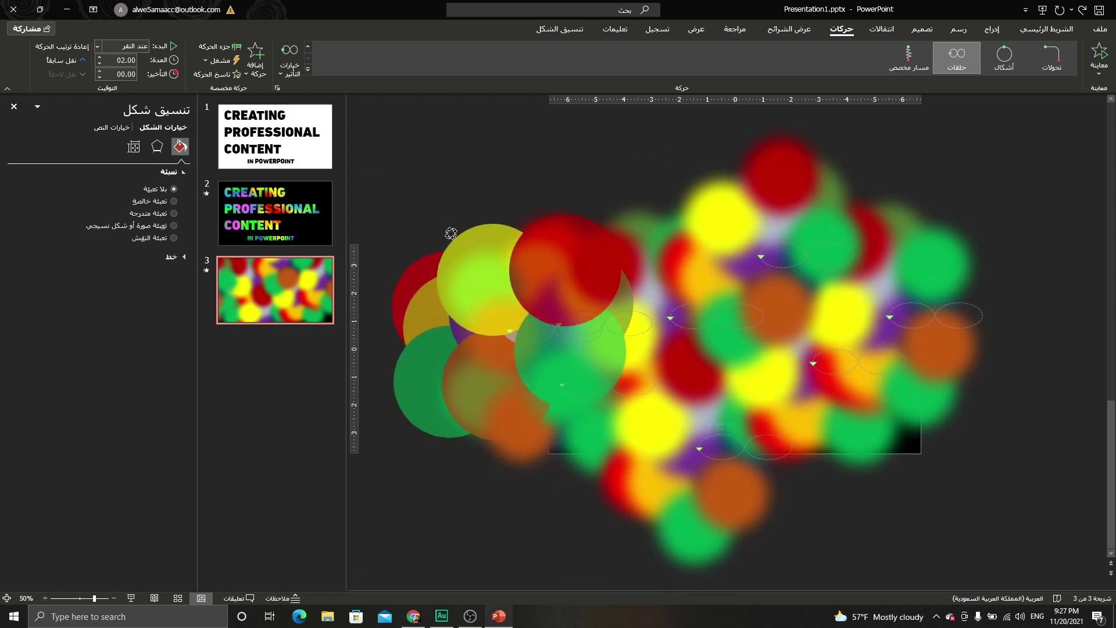
left_click_drag(521, 219, 572, 149)
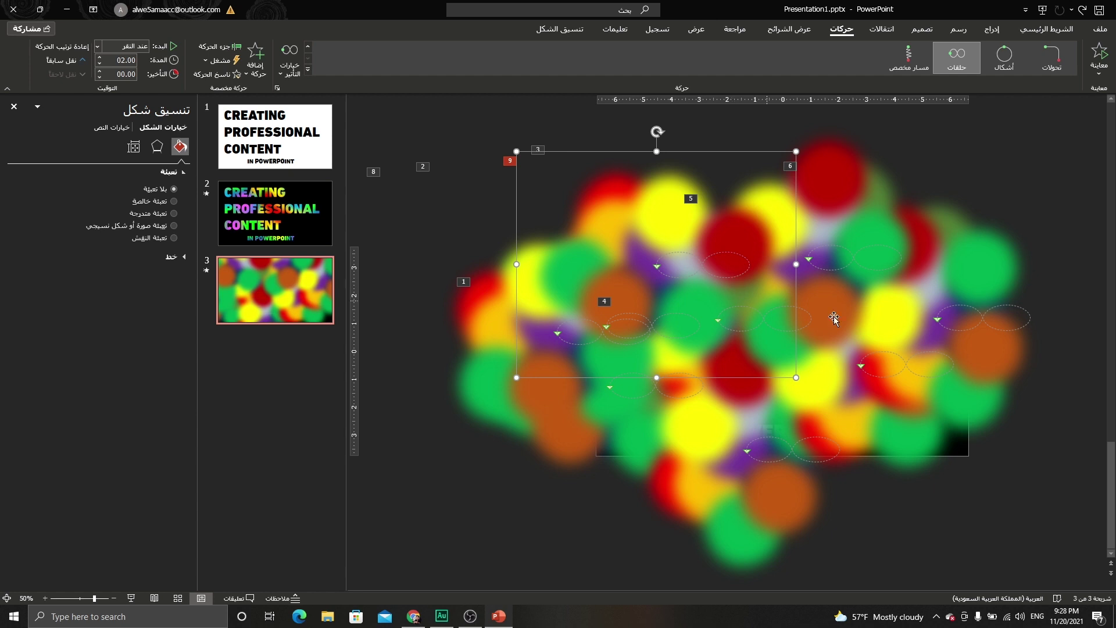
left_click(949, 453)
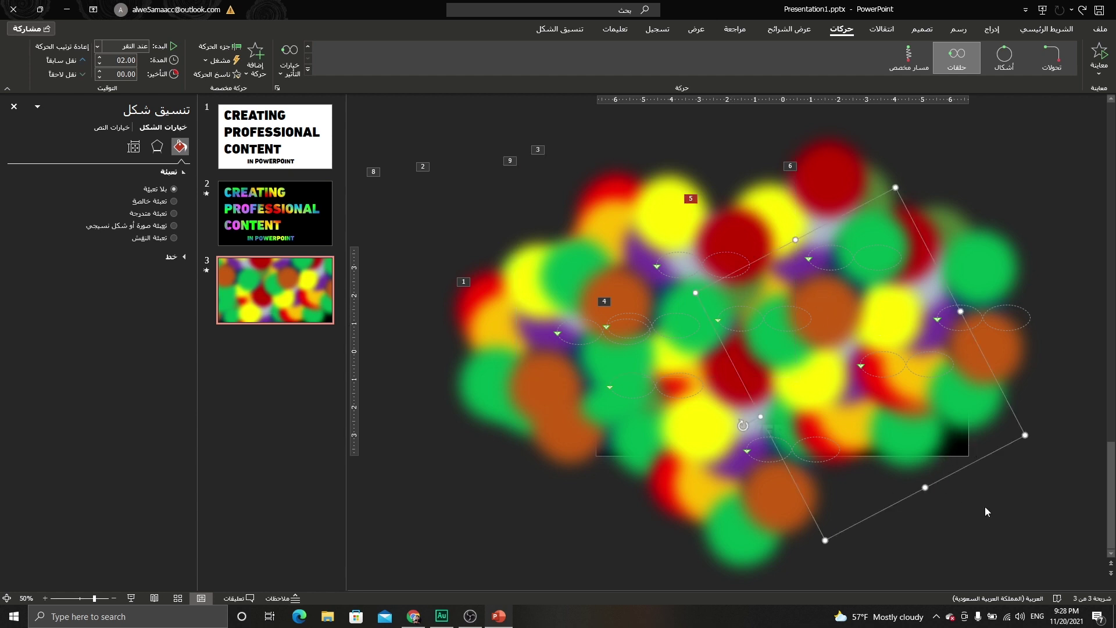
left_click(985, 507)
left_click(951, 453)
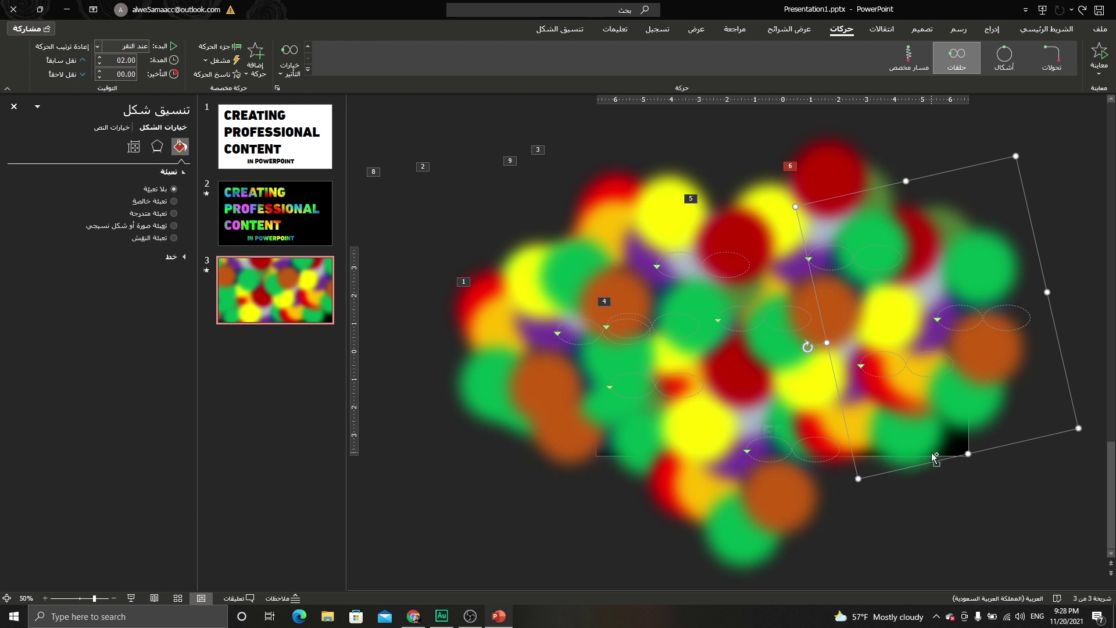
scroll(934, 455, "down", 2)
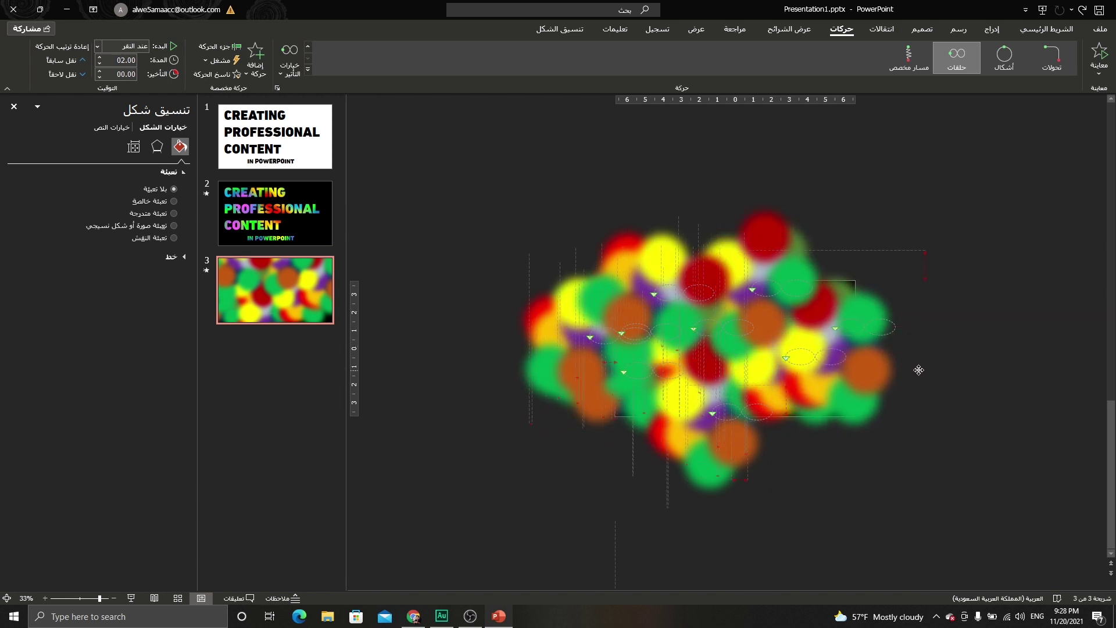
Step: Bring the full-slide black title shape to the front using the Selection Pane
left_click(560, 29)
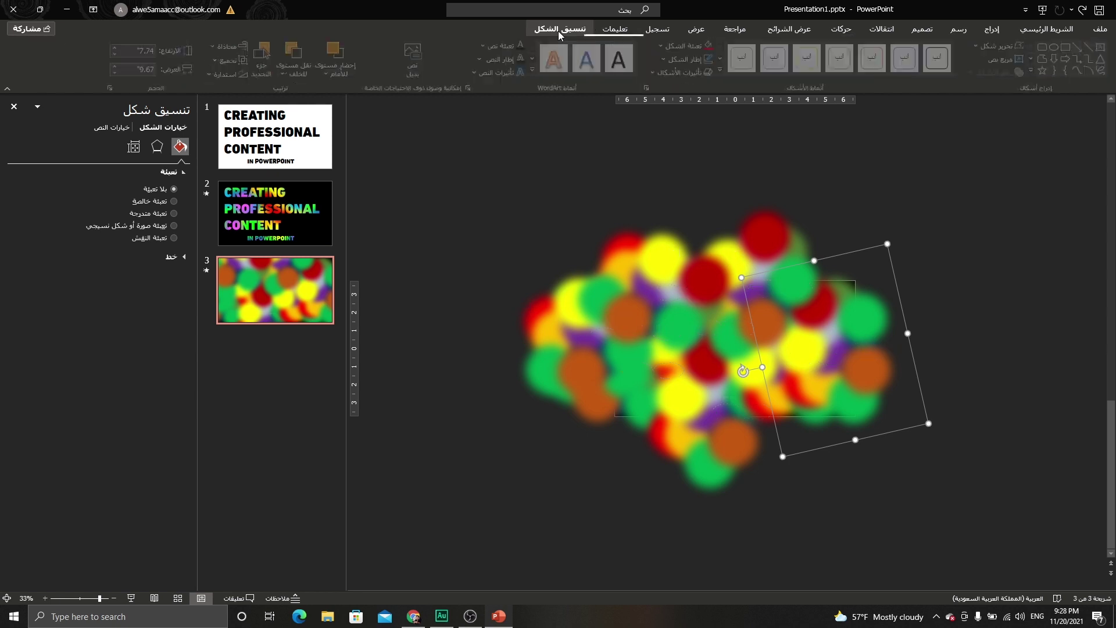
left_click(268, 59)
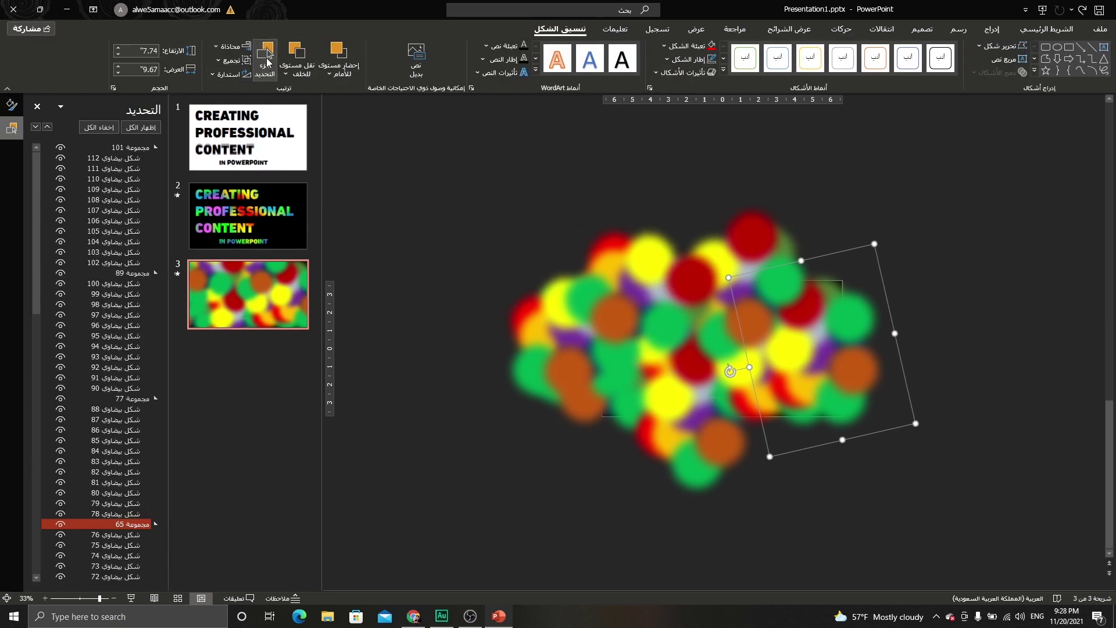
scroll(127, 584, "down", 5)
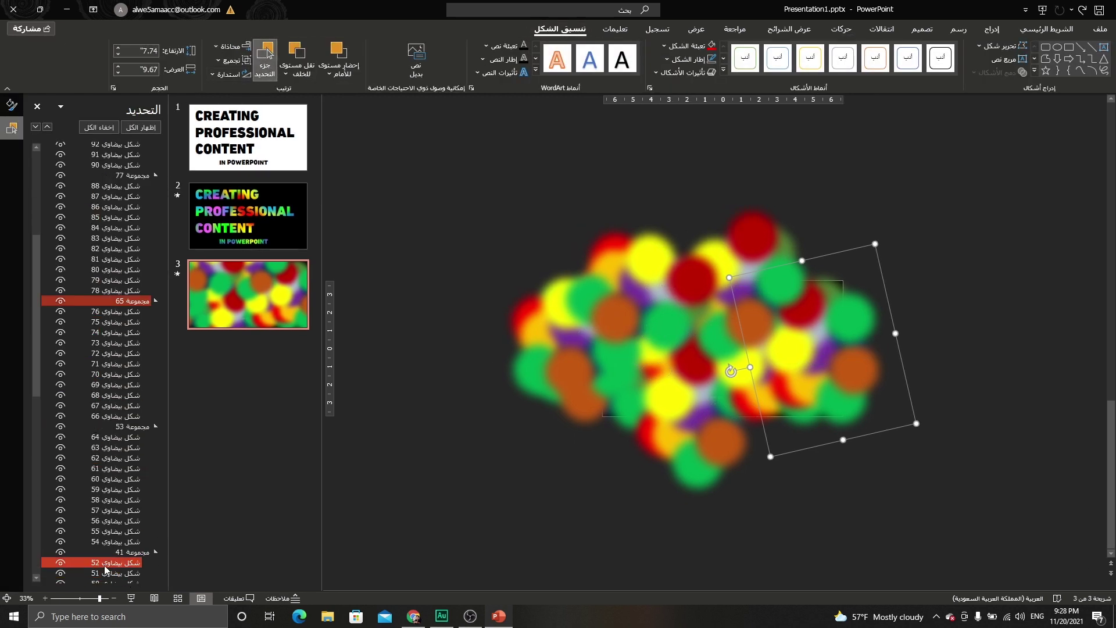
scroll(116, 584, "down", 5)
scroll(107, 584, "down", 5)
scroll(100, 584, "down", 4)
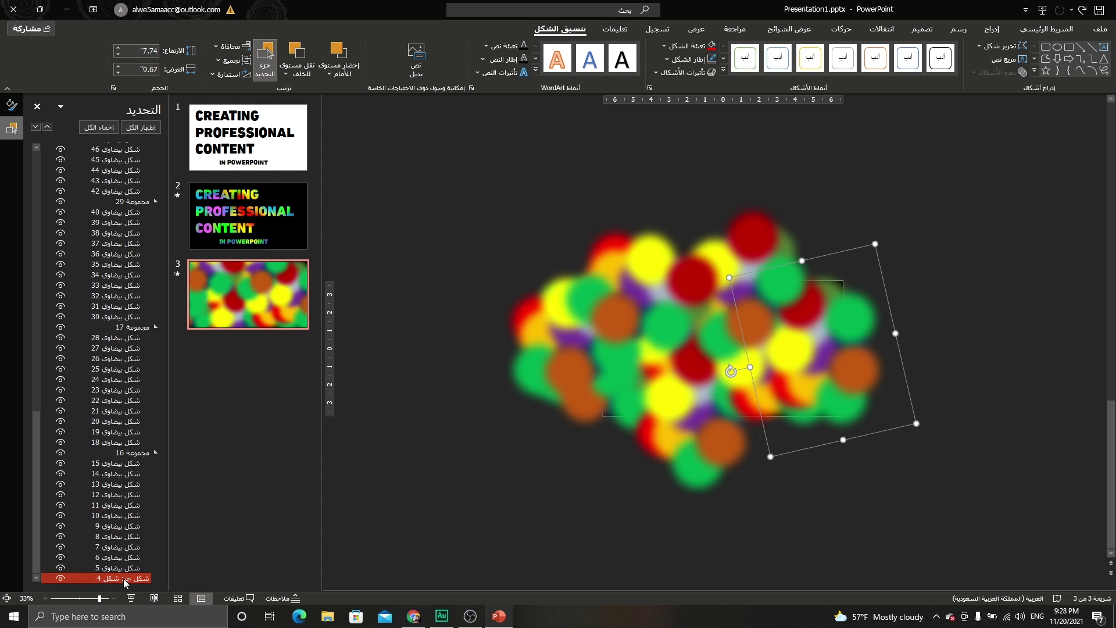
left_click(124, 580)
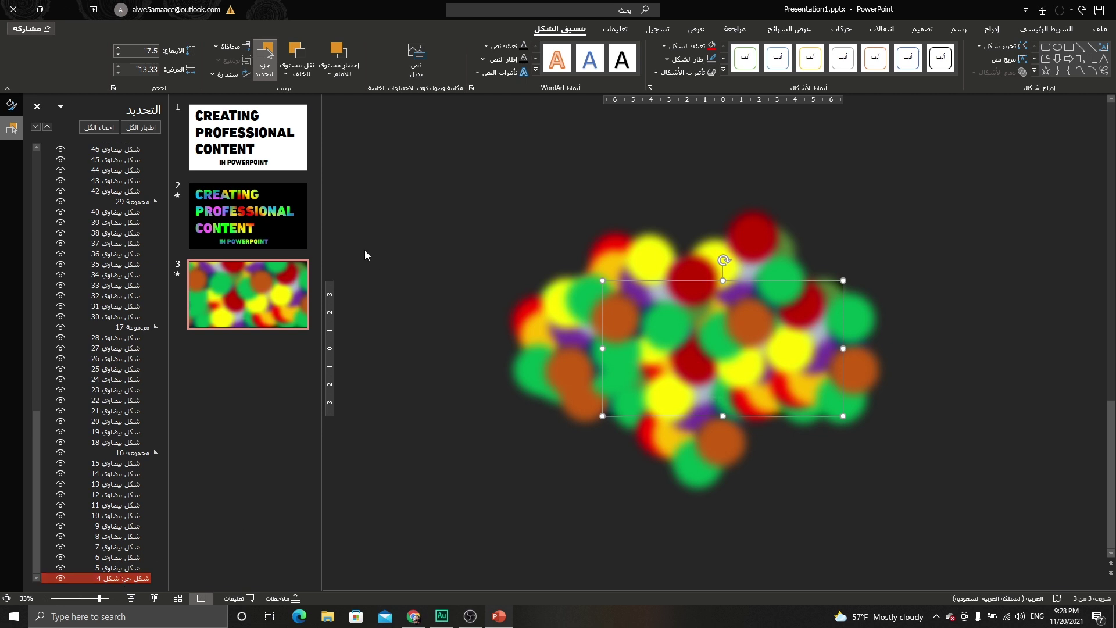
left_click(324, 77)
left_click(334, 103)
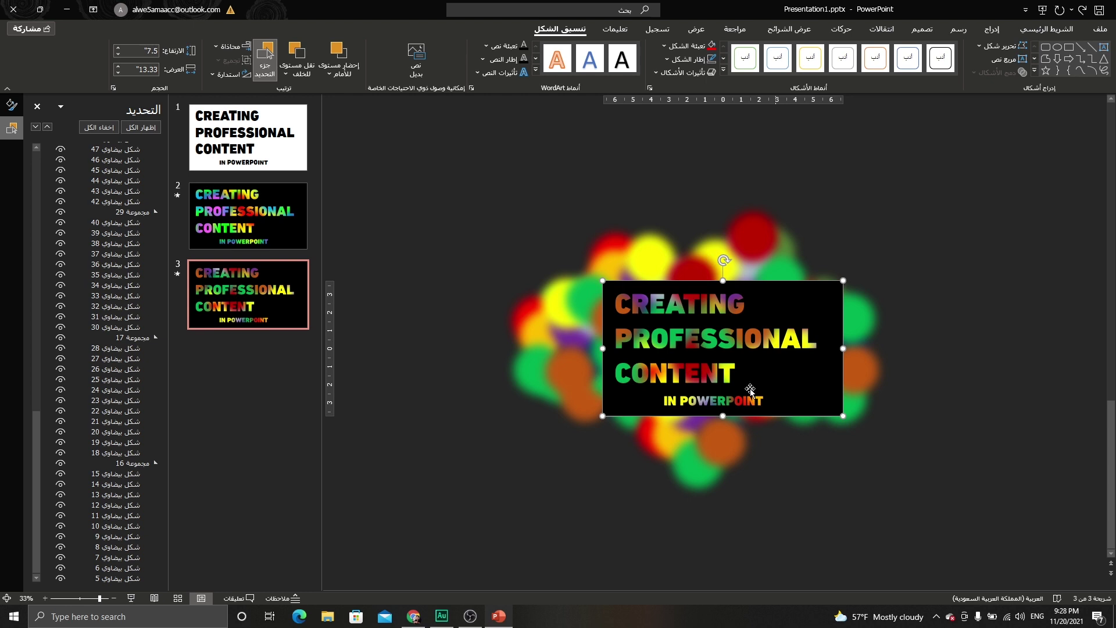
left_click(841, 30)
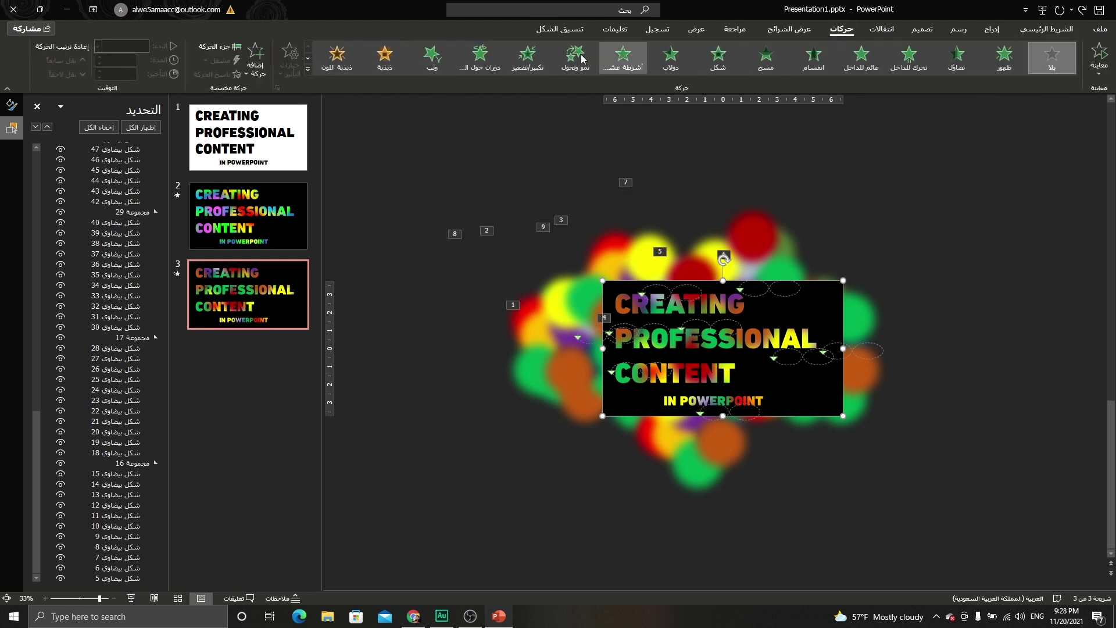
Step: Make all nine circle-group animations start With Previous with a 5-second duration
left_click(206, 48)
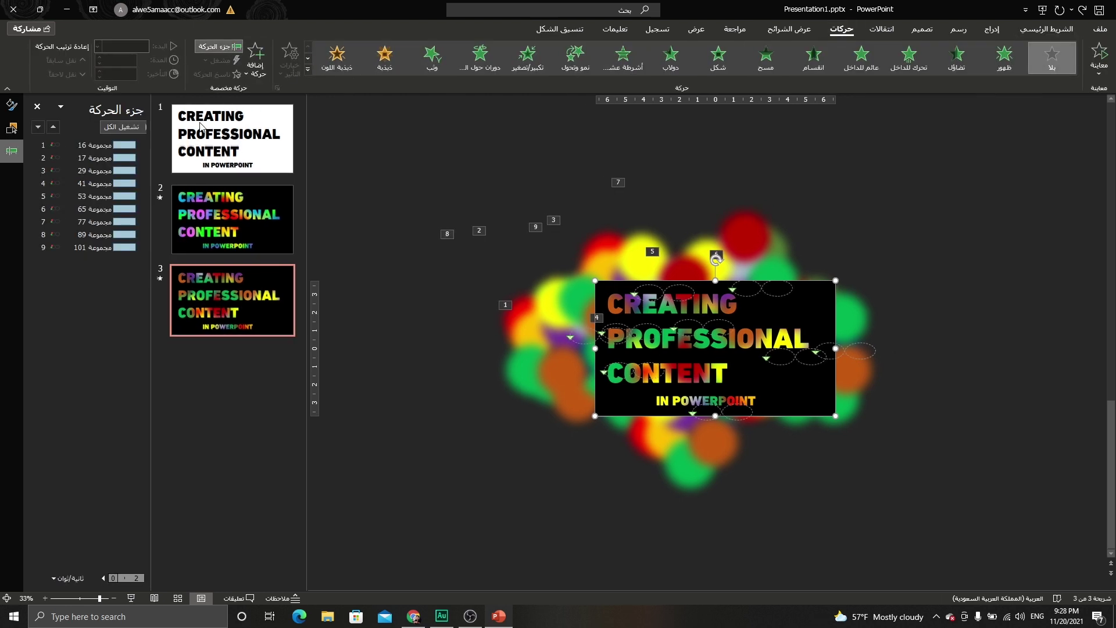
left_click(93, 145)
left_click(95, 246, "shift")
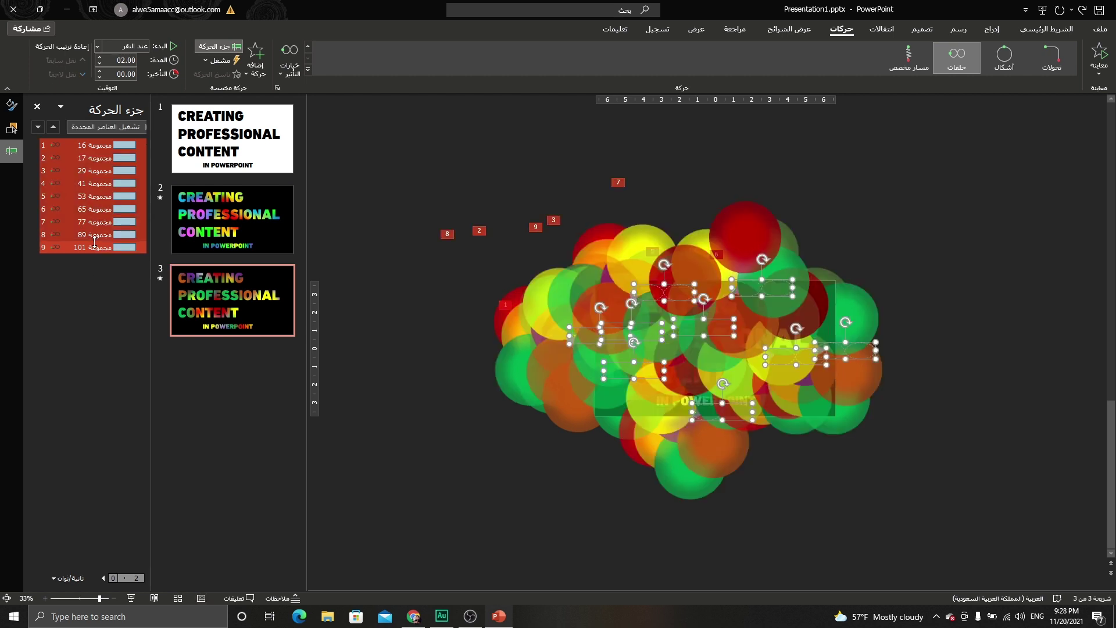
left_click(97, 46)
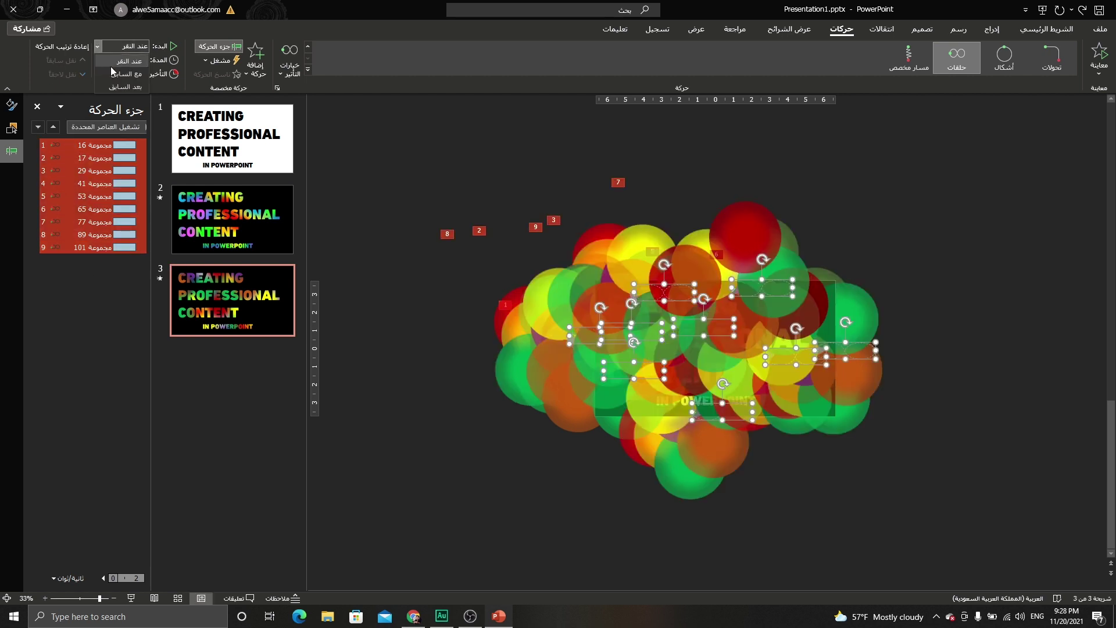
left_click(123, 66)
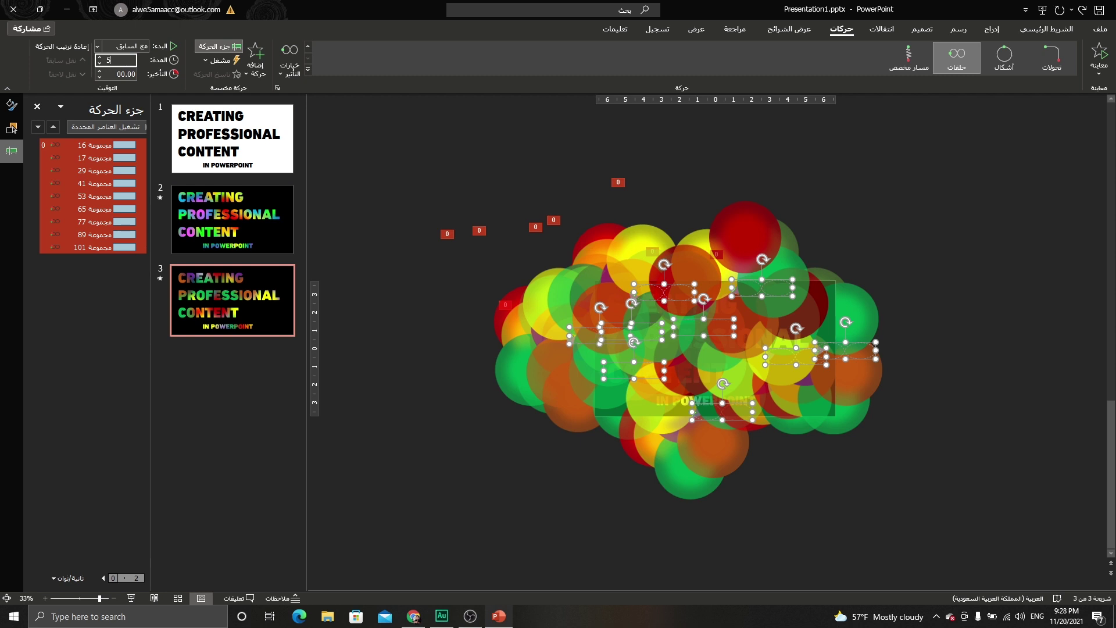
right_click(141, 150)
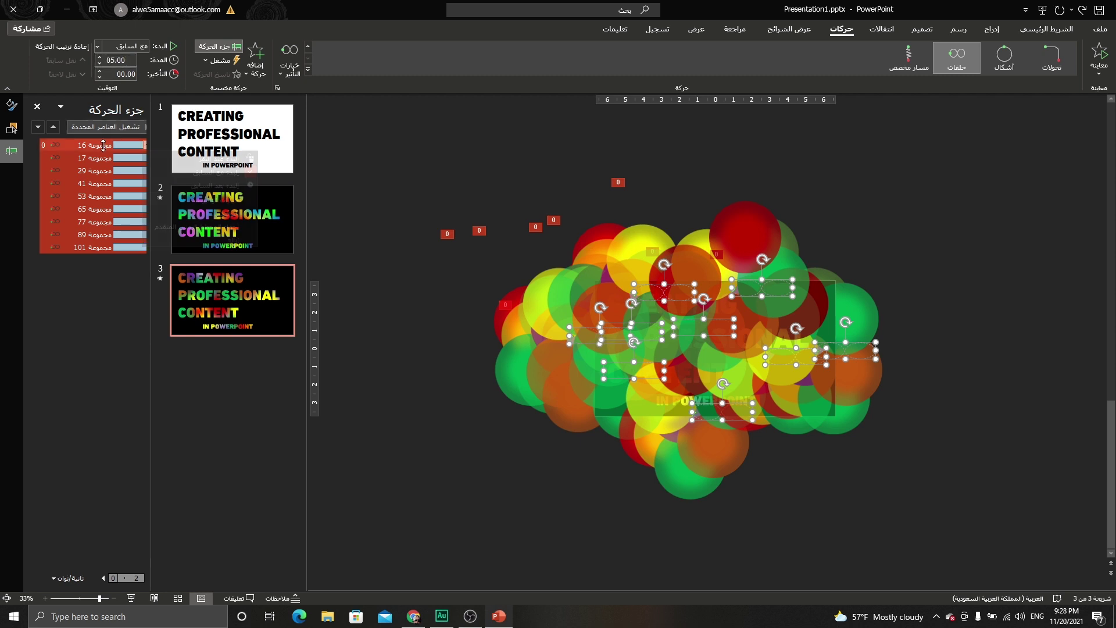
left_click(192, 213)
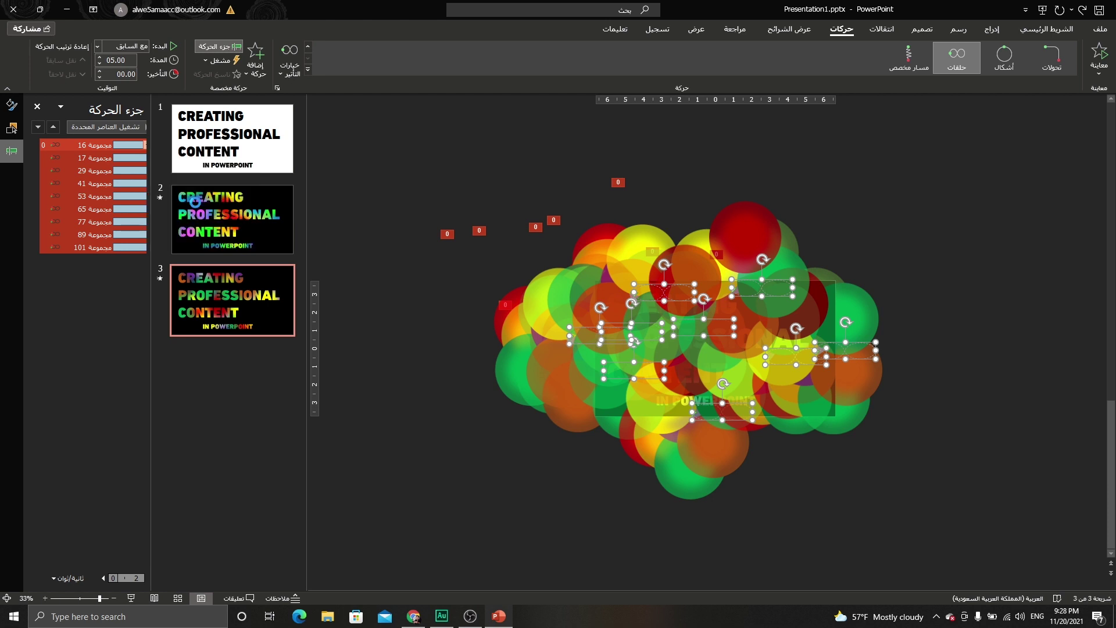
Step: Give the nine circle animations a 2-second smooth end and repeat them until end of slide
left_click_drag(574, 279, 585, 278)
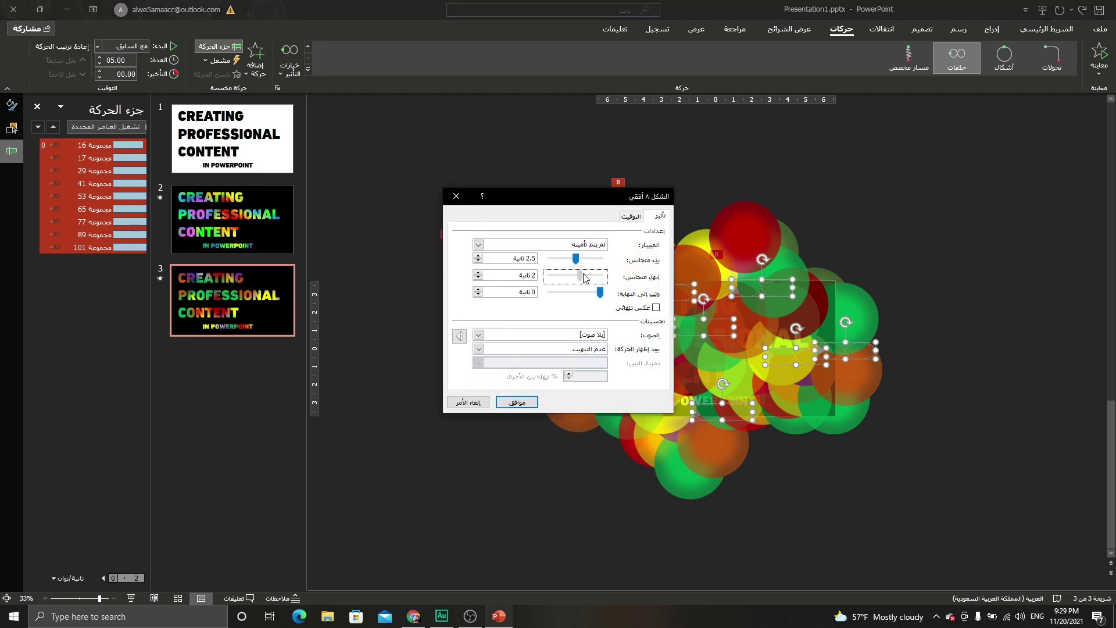
left_click(631, 217)
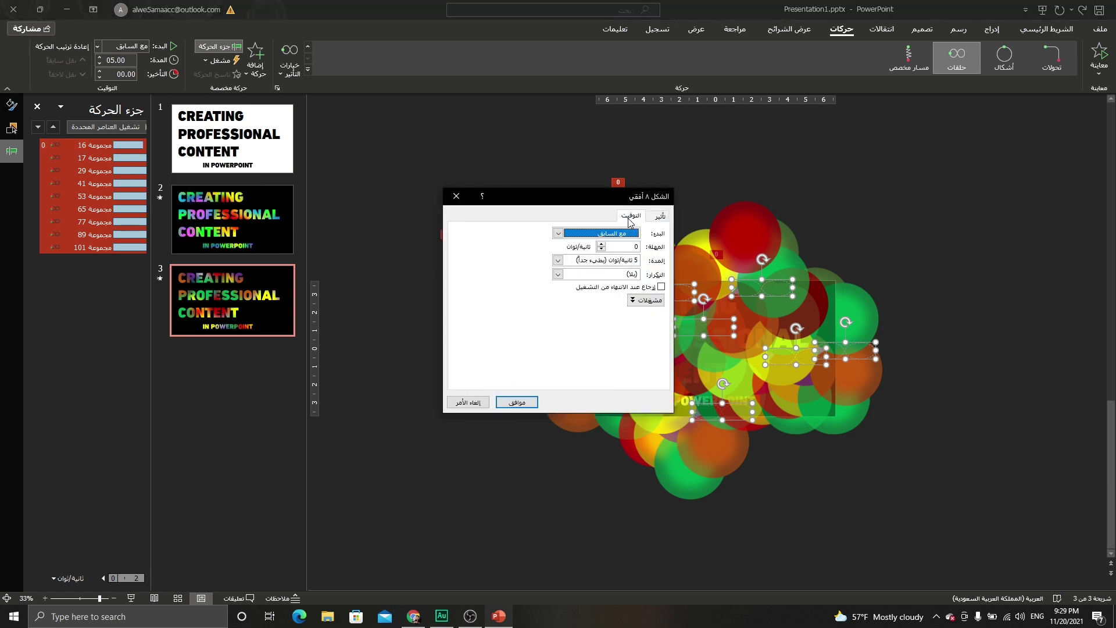
left_click(557, 274)
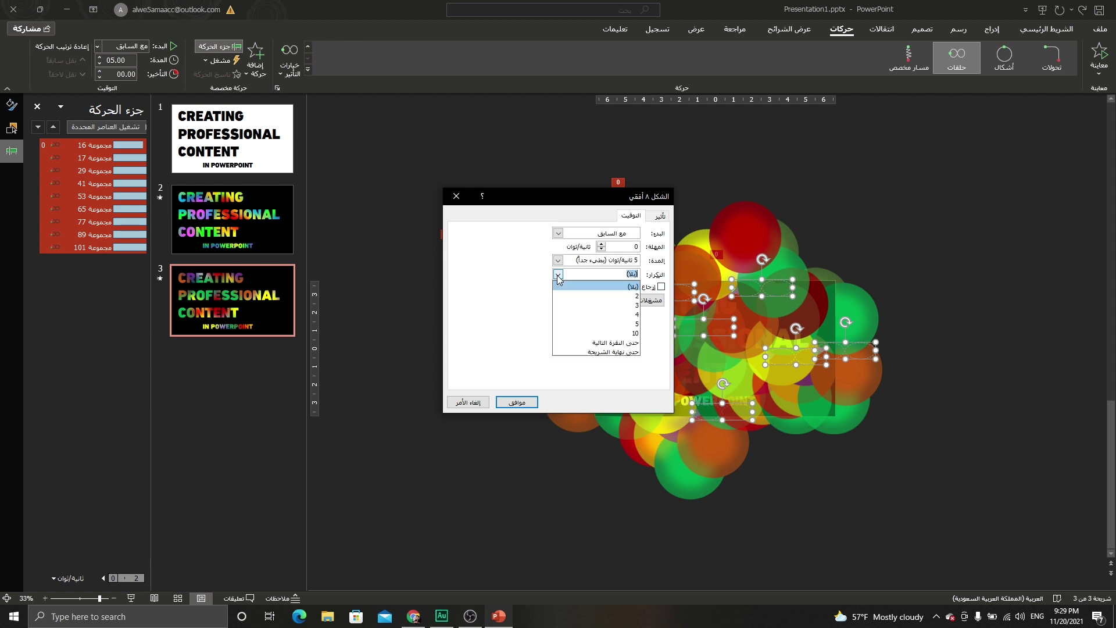
left_click(589, 352)
left_click(517, 402)
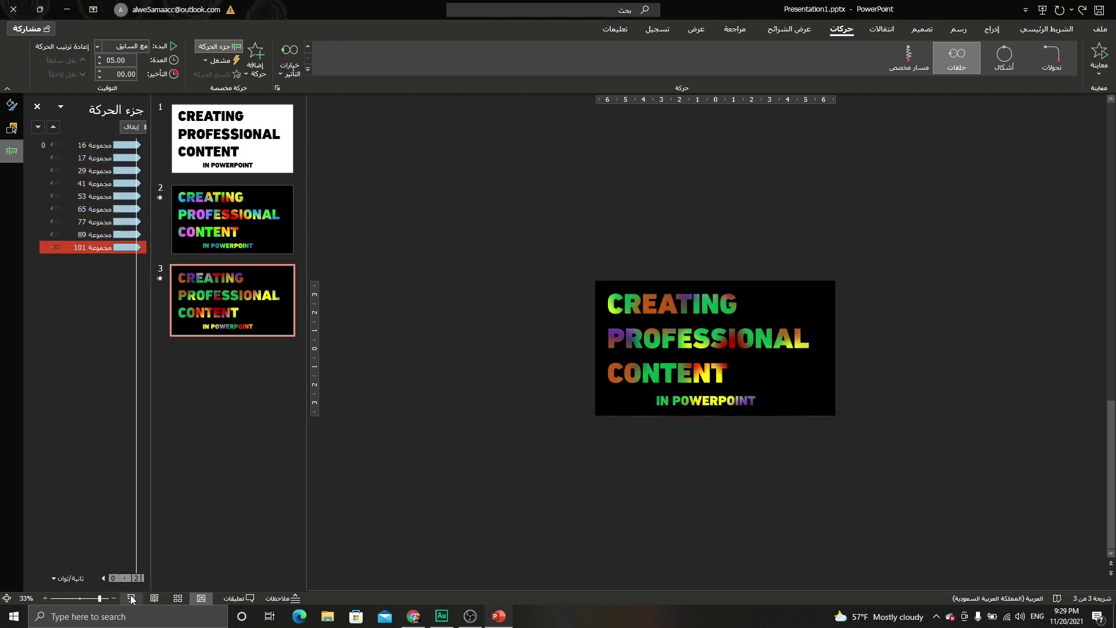
Step: Play slide 3 as a full-screen slide show from the current slide
key("shift+F5")
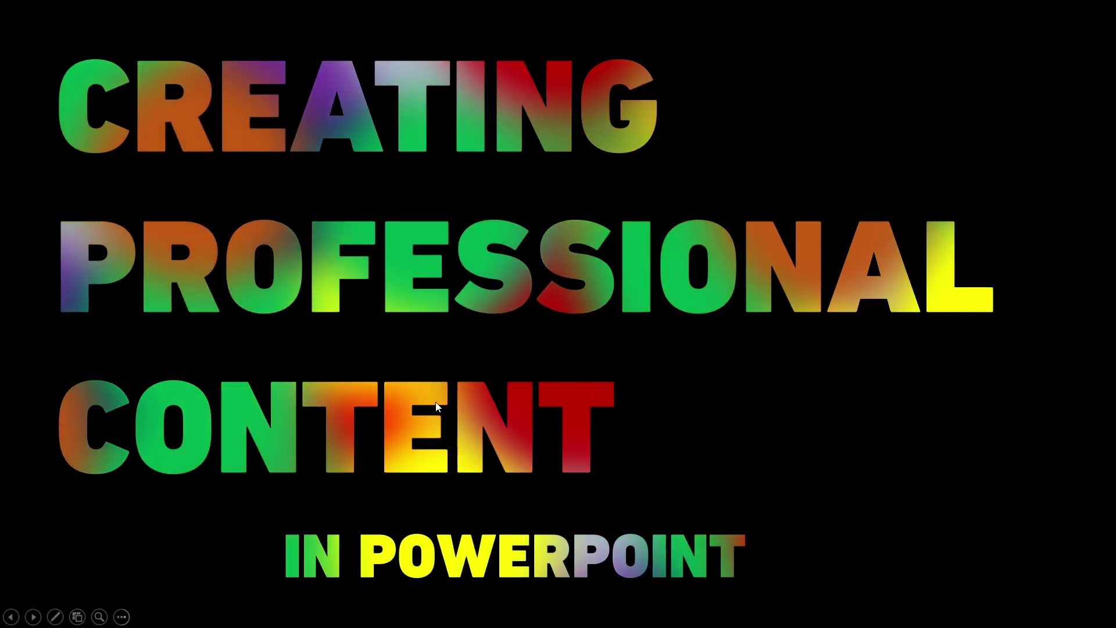